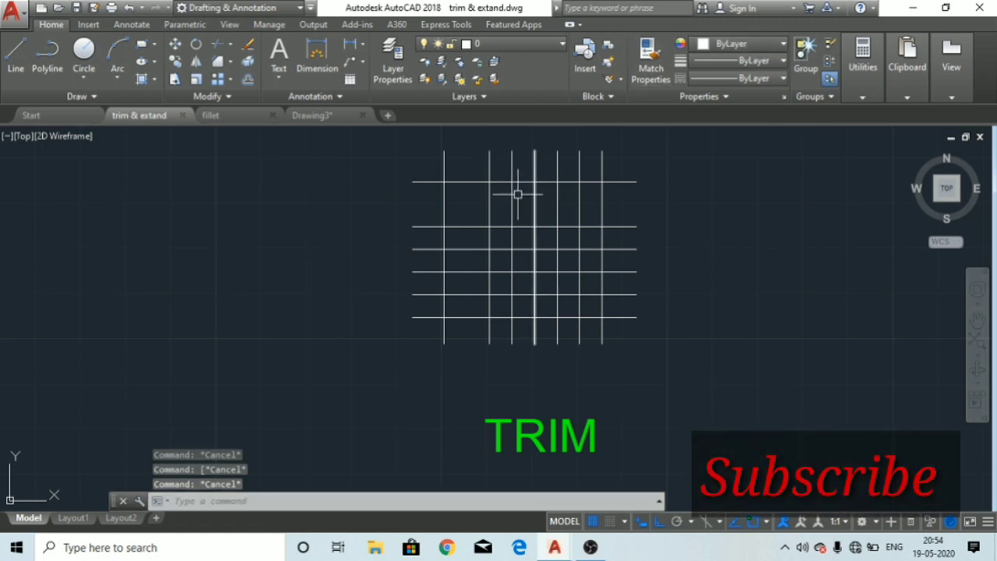
pyautogui.moveTo(429, 185); pyautogui.dragTo(464, 208, button='middle')
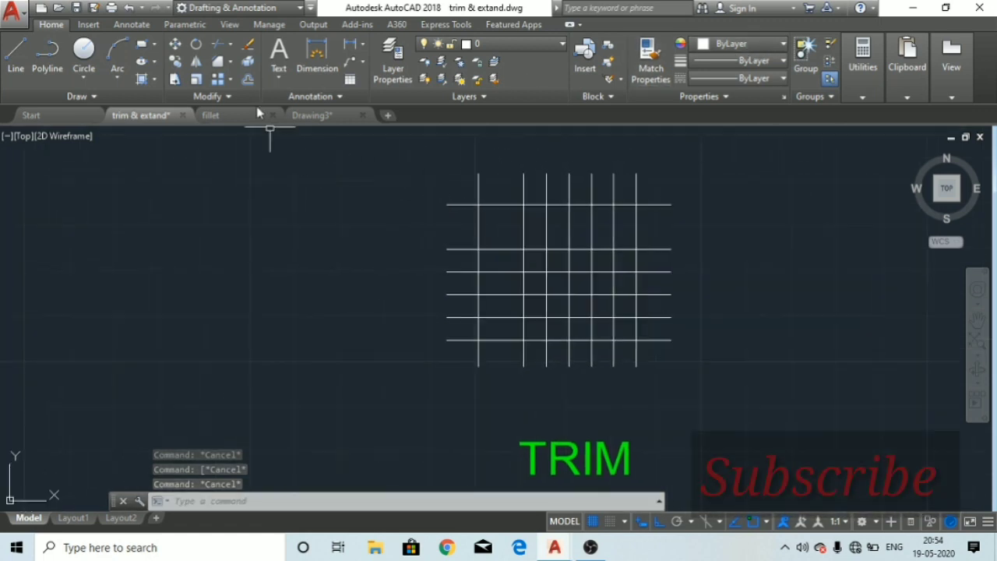
pyautogui.click(230, 47)
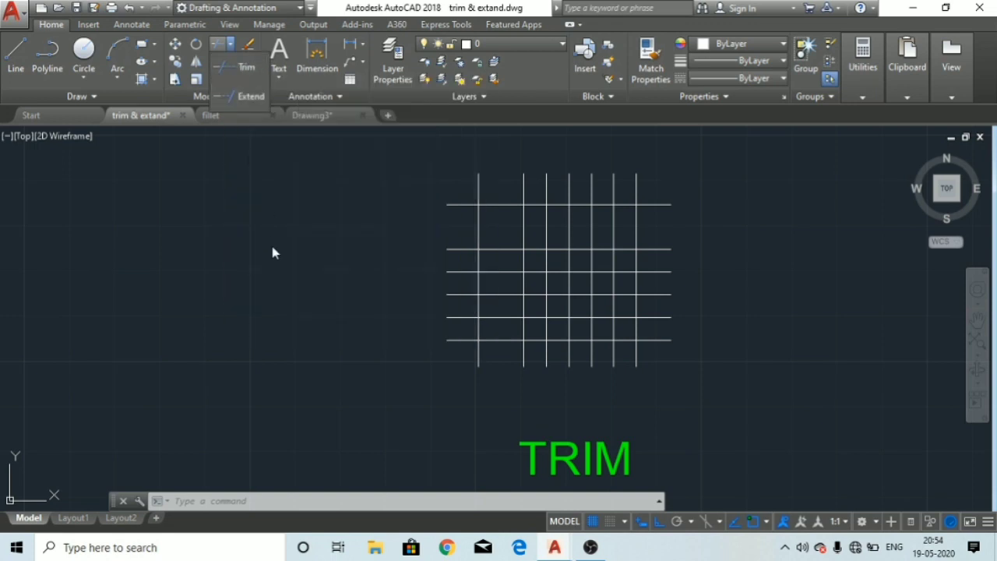
pyautogui.click(296, 328)
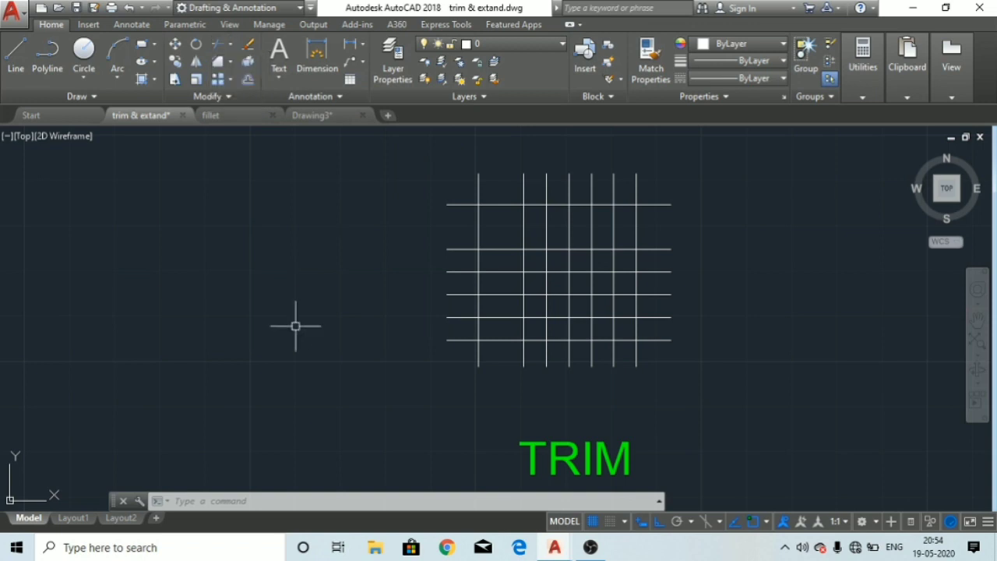
# - Trim the ends of all vertical lines above the top horizontal line, using every line as a cutting edge
pyautogui.write('tr')
pyautogui.press('Return')
pyautogui.press('Return')
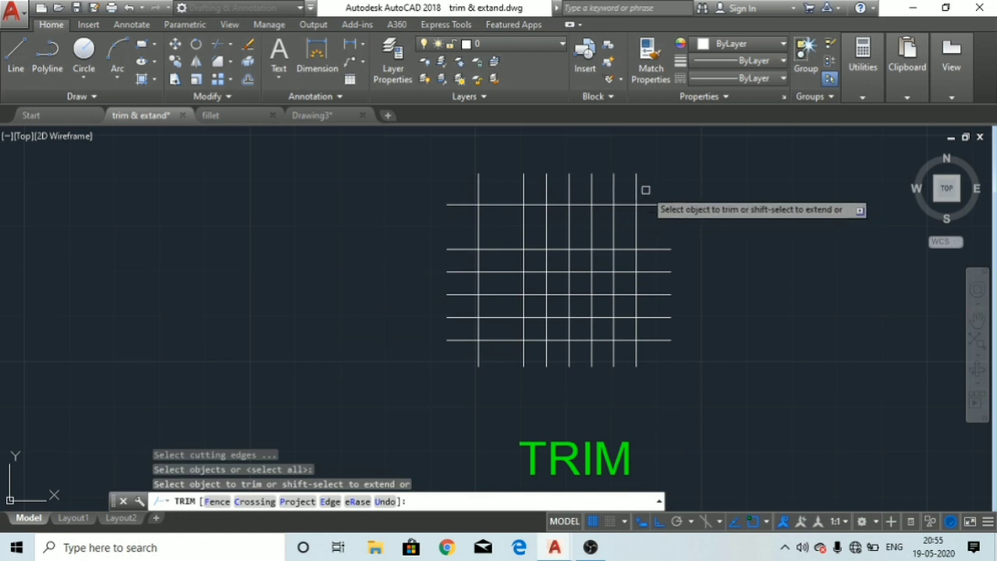
pyautogui.click(653, 202)
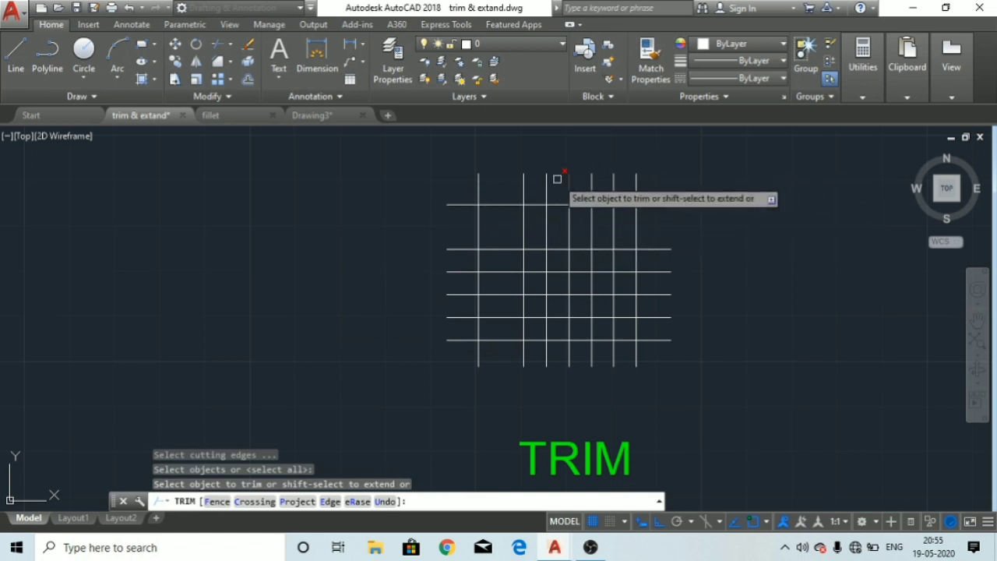
pyautogui.scroll(3, 646, 174)
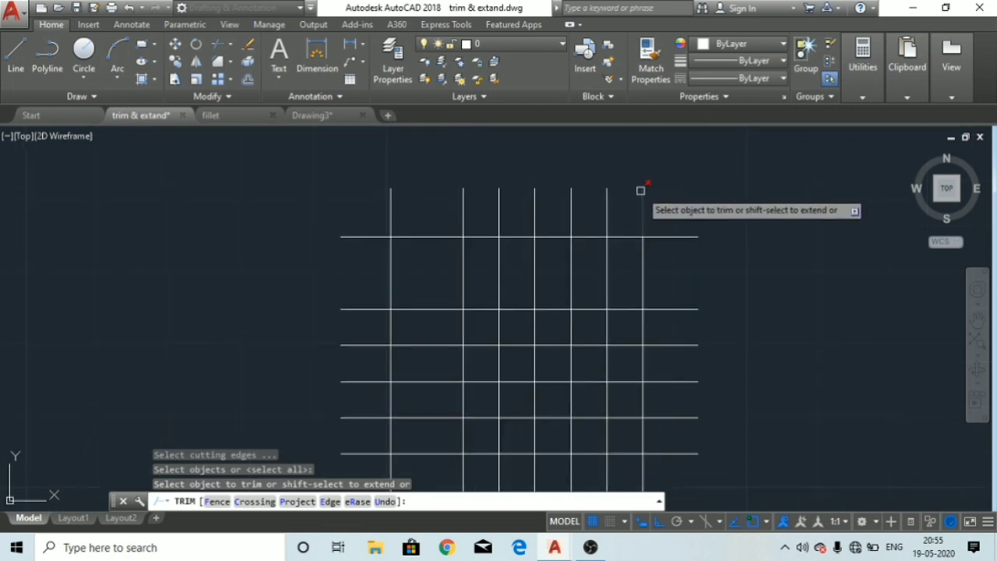
pyautogui.click(640, 190)
pyautogui.click(606, 199)
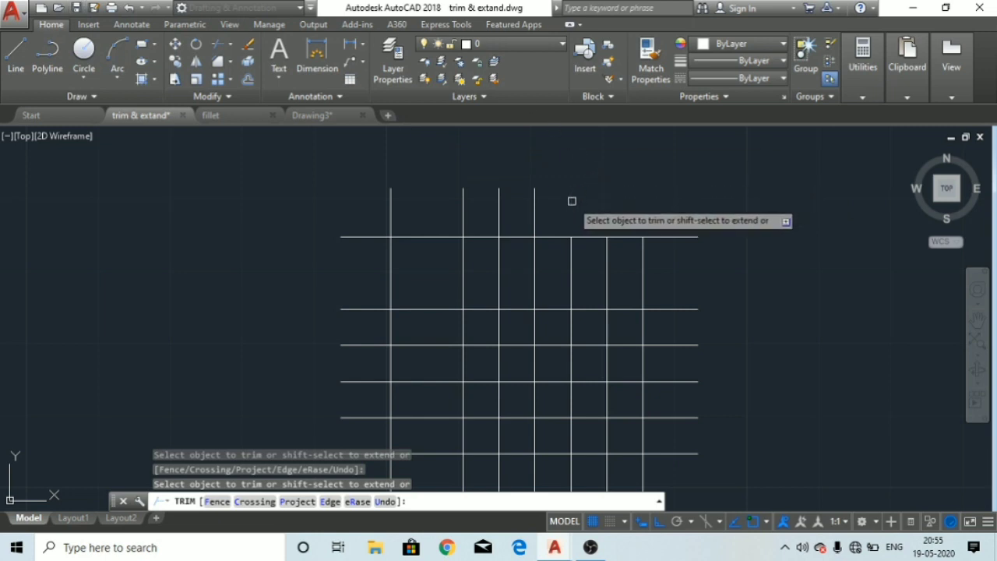
pyautogui.click(574, 194)
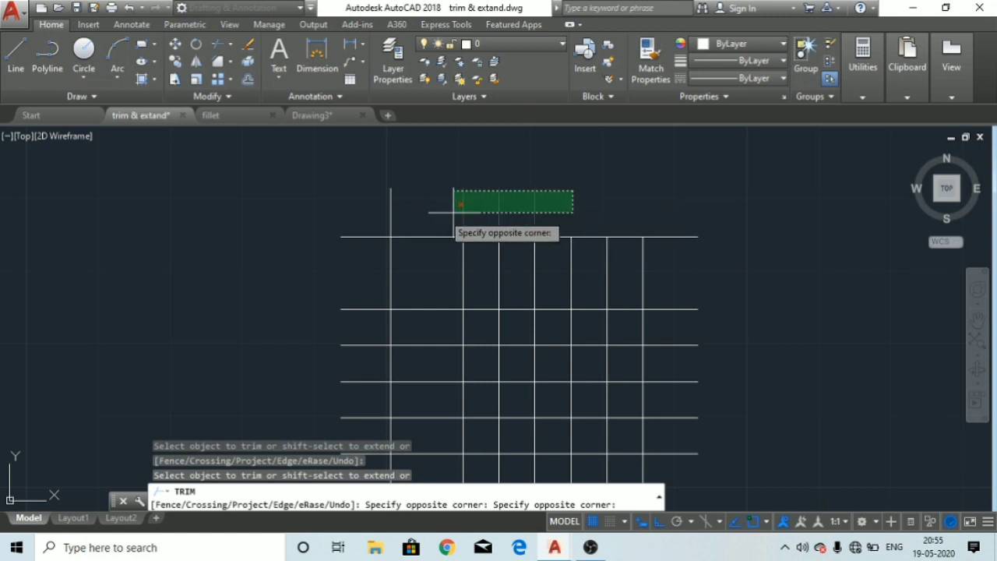
pyautogui.click(375, 220)
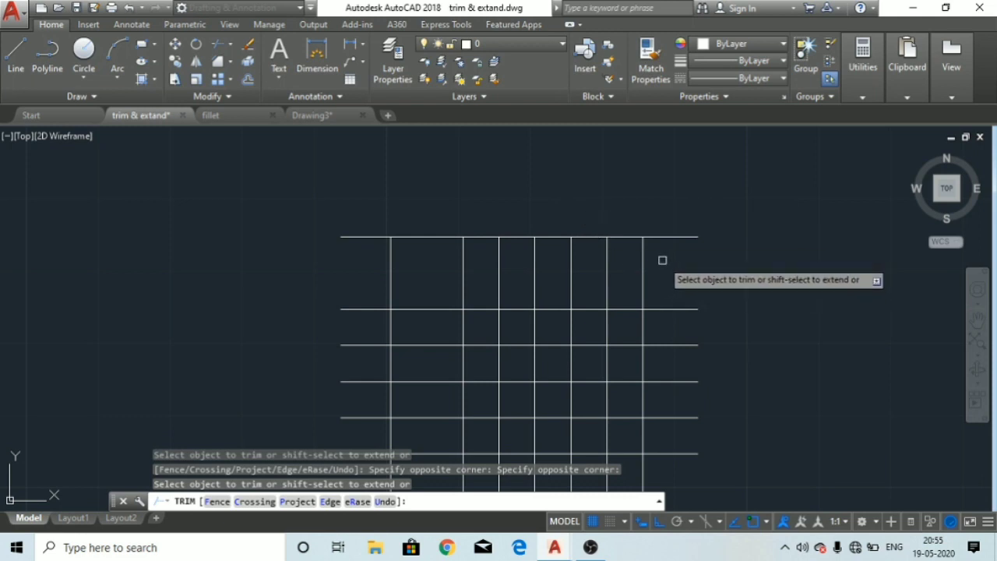
# - Trim the ends of all horizontal lines that extend to the right of the rightmost vertical line
pyautogui.moveTo(662, 260); pyautogui.dragTo(596, 205, button='middle')
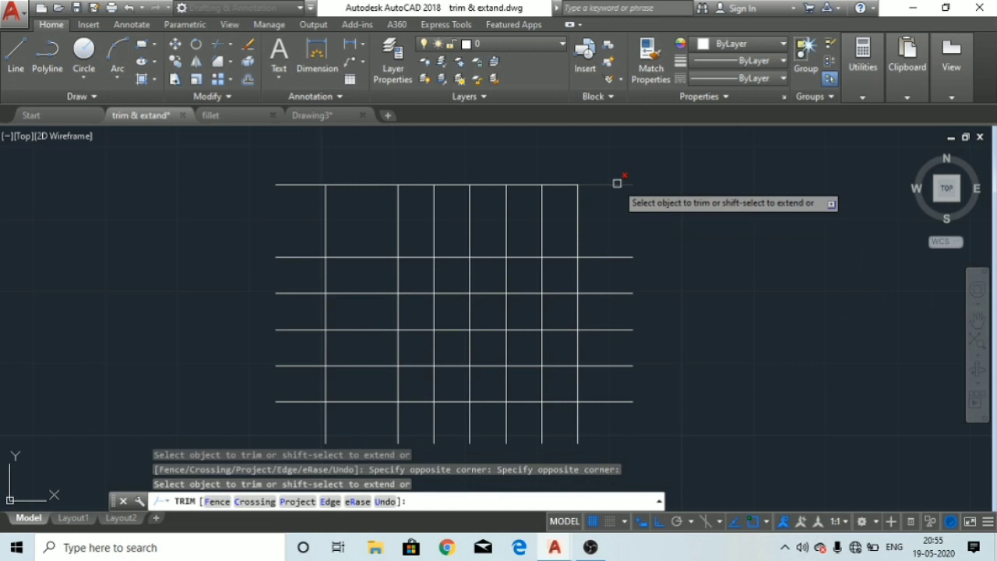
pyautogui.click(617, 183)
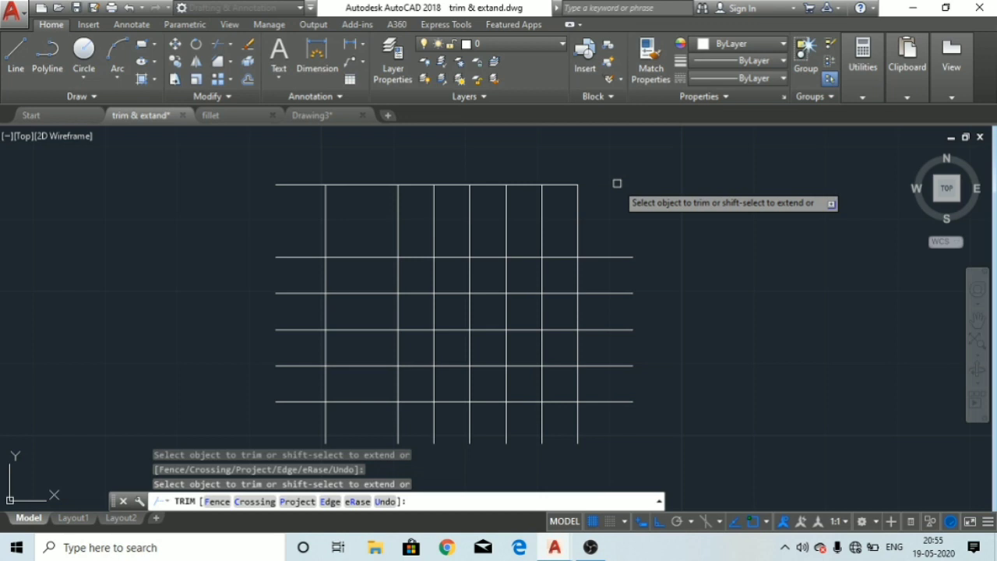
pyautogui.click(641, 230)
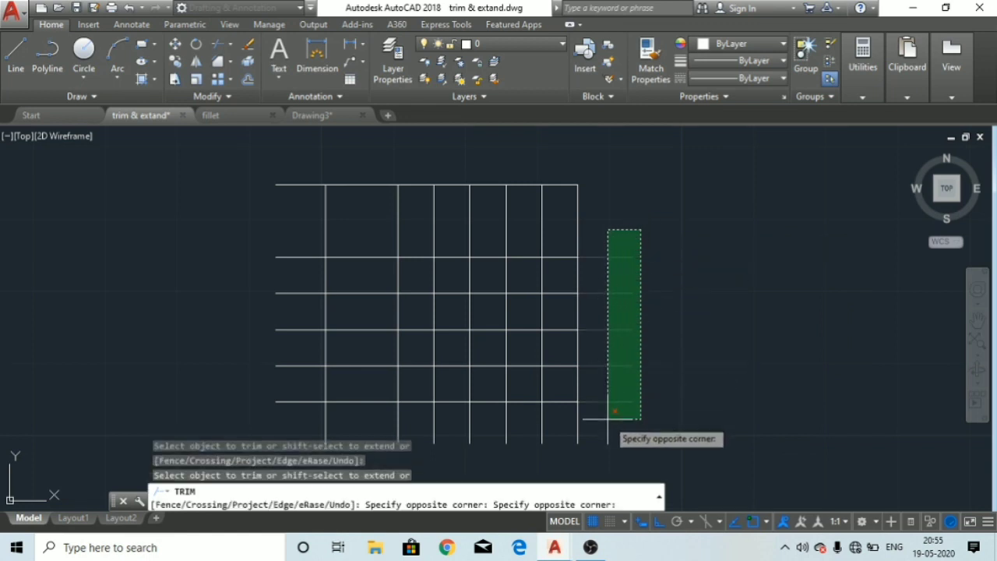
pyautogui.click(608, 419)
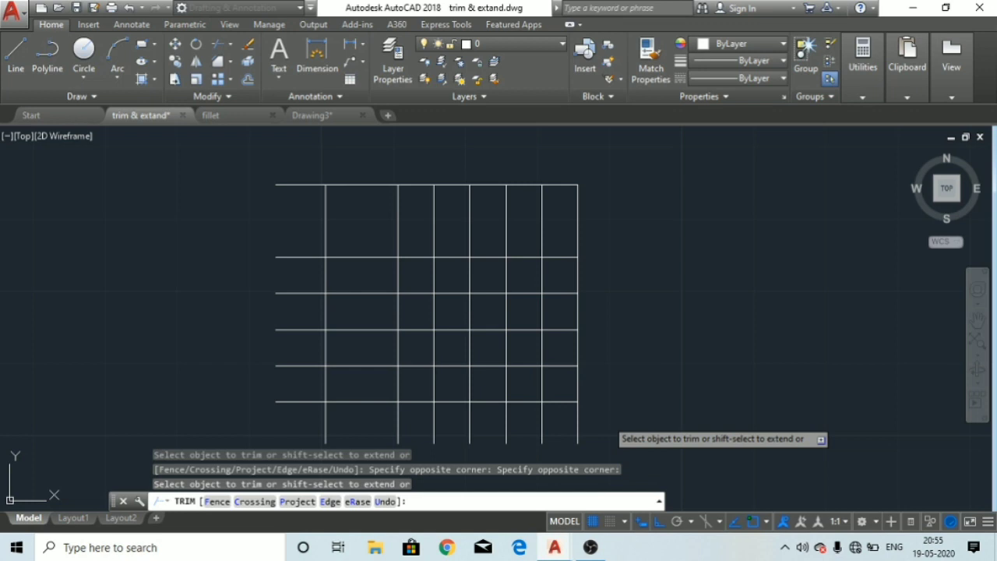
# - Undo all the trims so far and leave the Trim command
pyautogui.hotkey('ctrl', 'z')
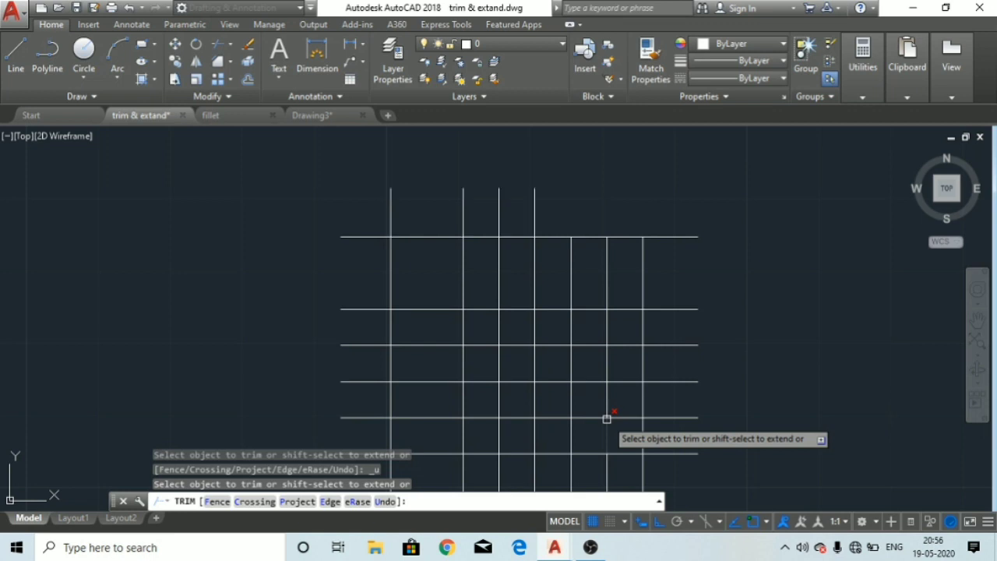
pyautogui.press('Escape')
pyautogui.press('Escape')
pyautogui.press('Escape')
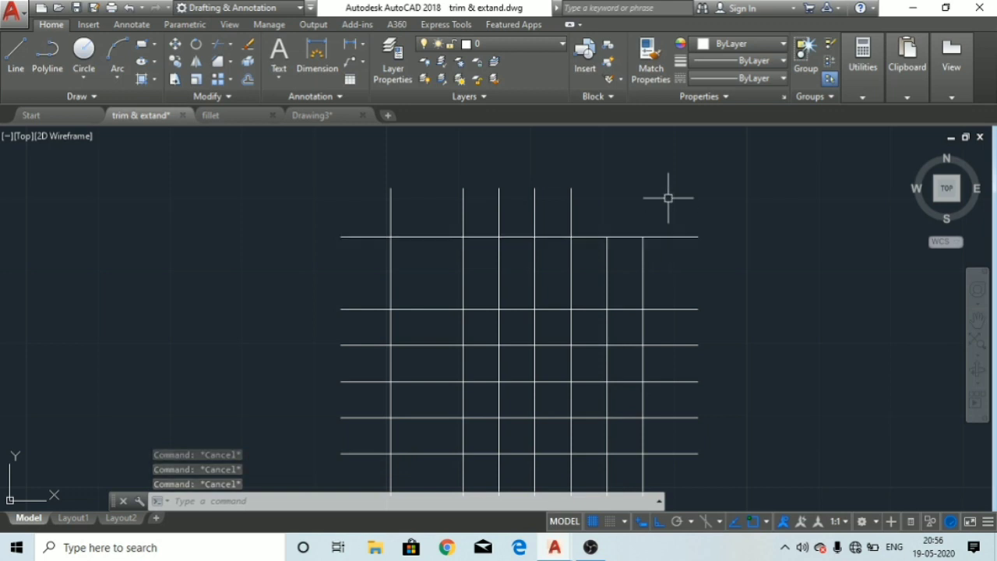
pyautogui.hotkey('ctrl', 'z')
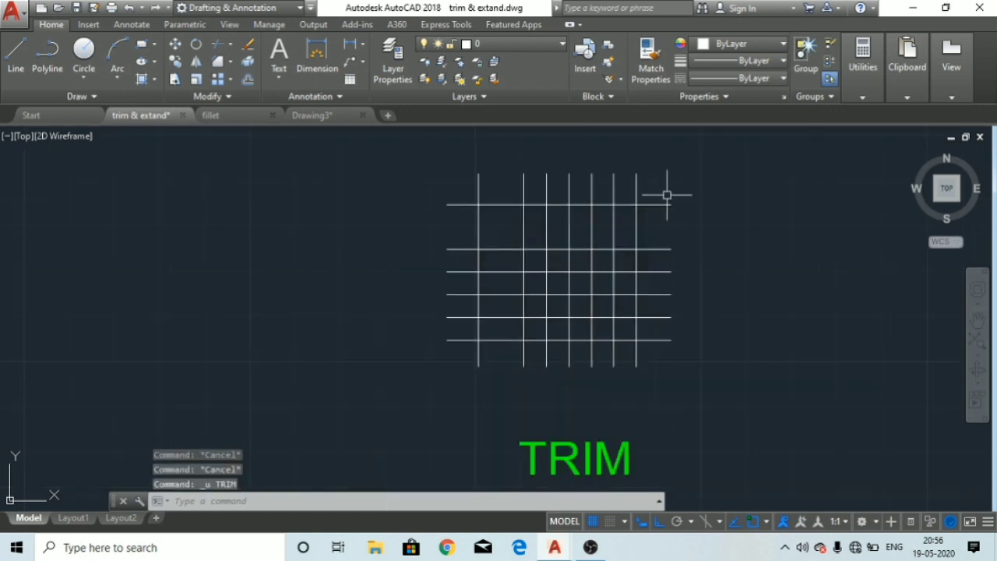
# - Start the Trim command with the leftmost vertical line as the only cutting edge
pyautogui.scroll(2, 667, 195)
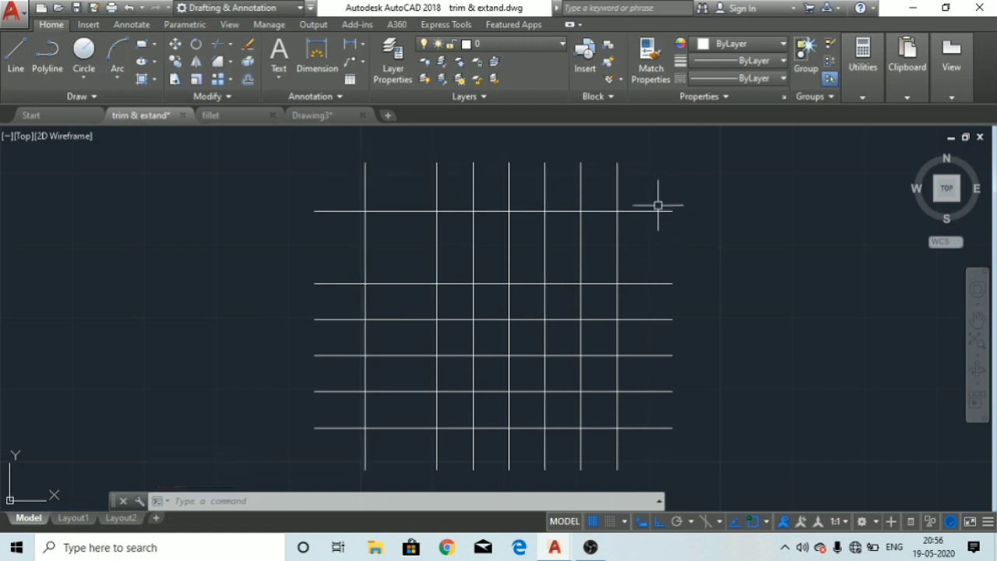
pyautogui.write('tr')
pyautogui.press('Return')
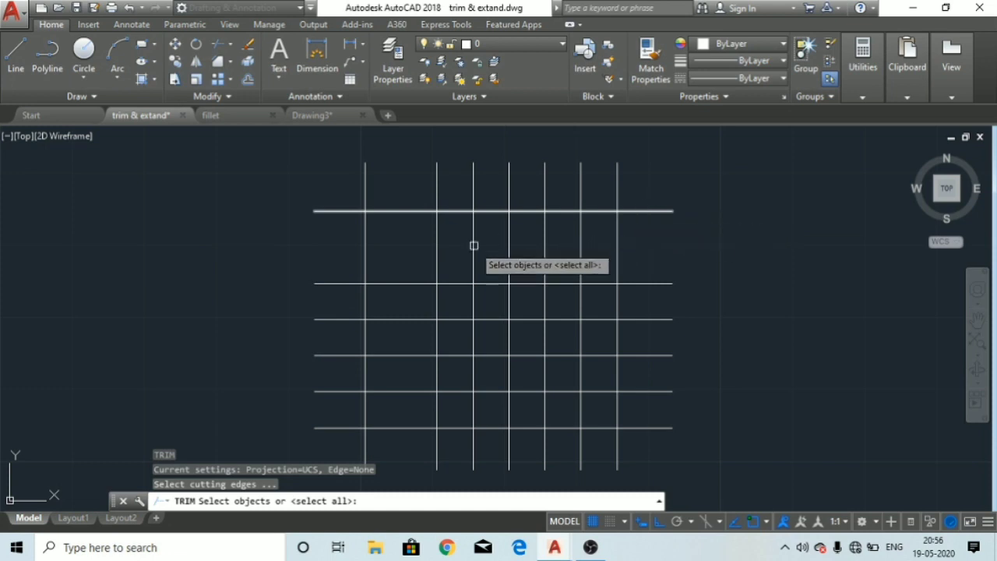
pyautogui.click(364, 246)
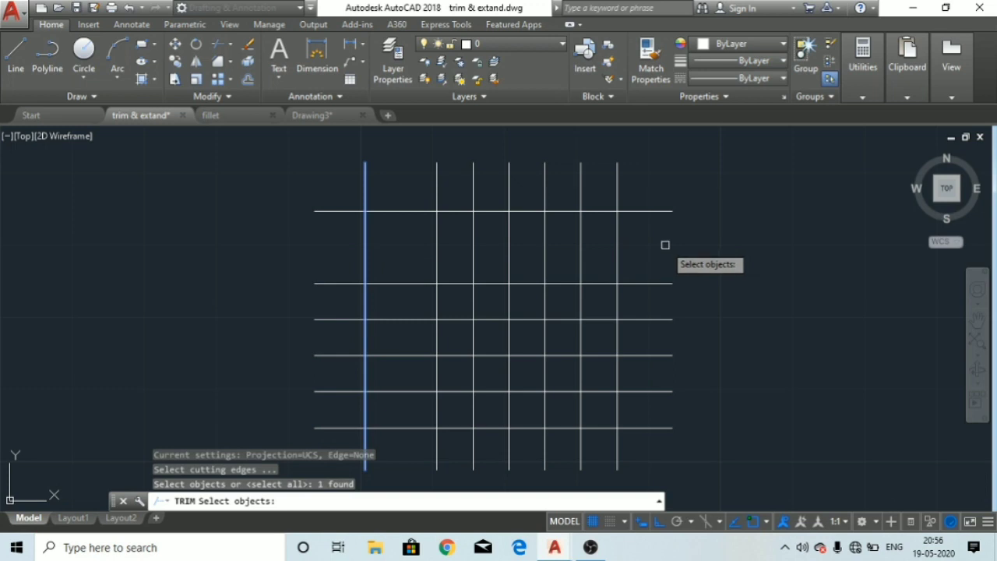
pyautogui.press('Return')
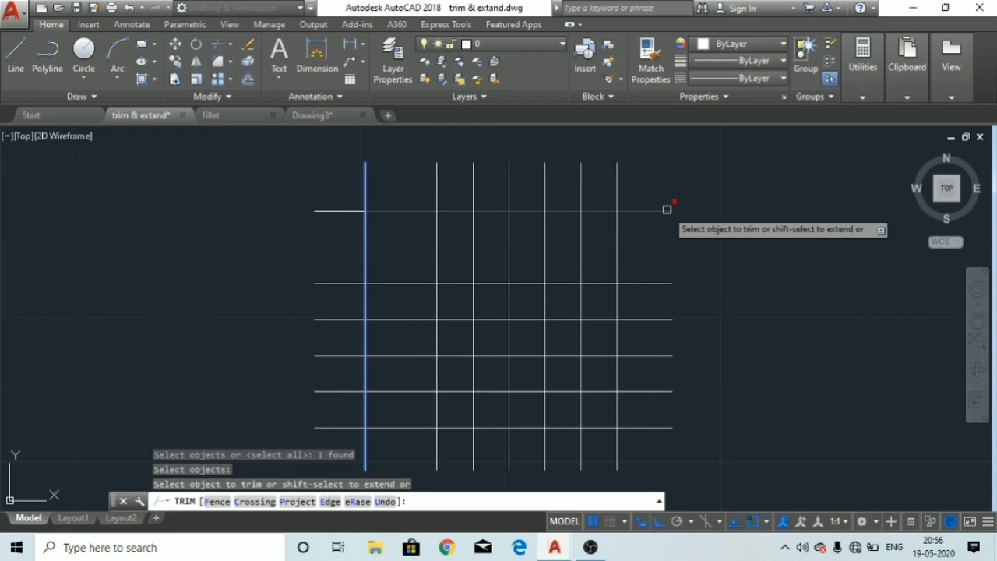
# - Trim all horizontal lines back to the leftmost vertical line, removing their right-hand portions, and undo these trims
pyautogui.click(665, 209)
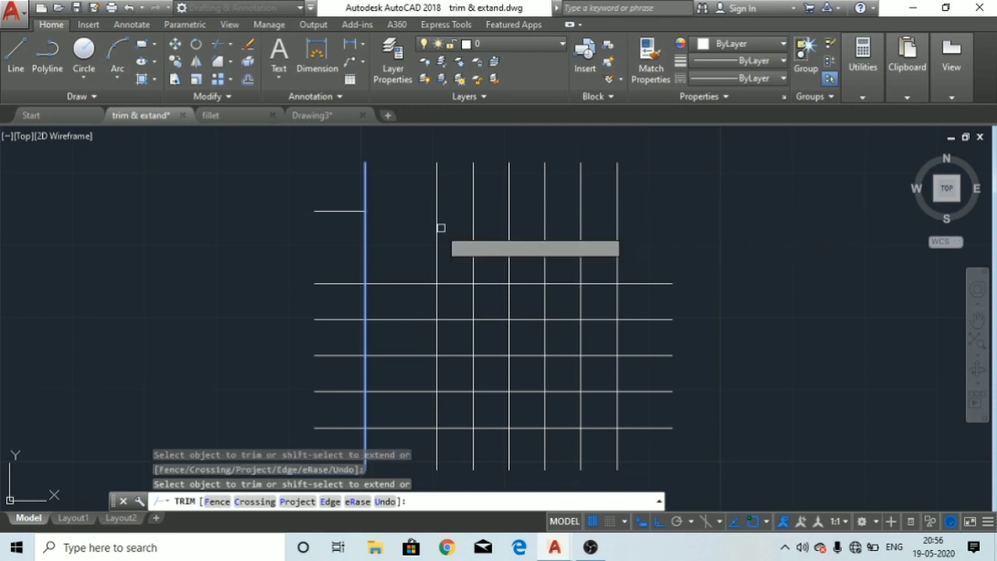
pyautogui.click(655, 284)
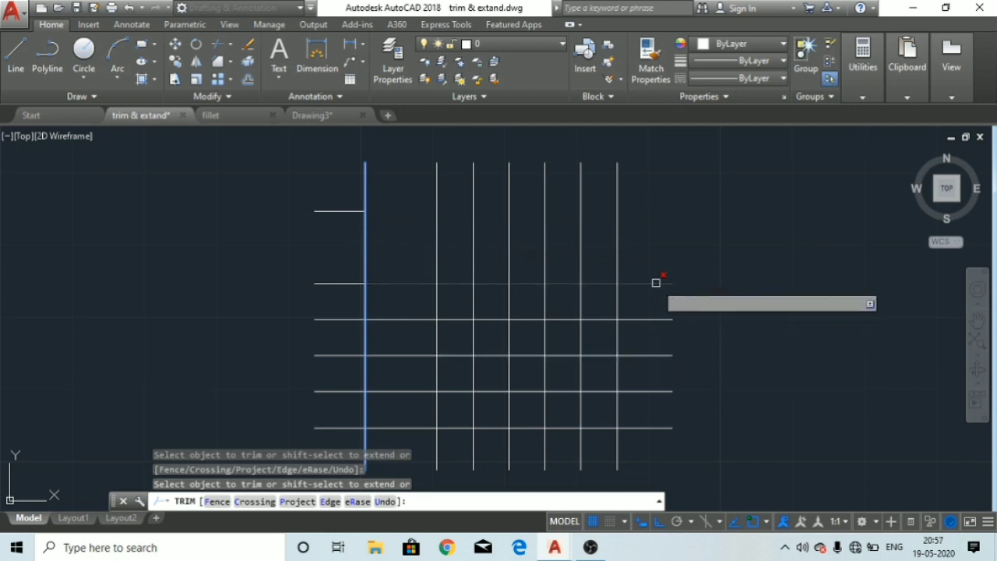
pyautogui.click(658, 319)
pyautogui.click(665, 340)
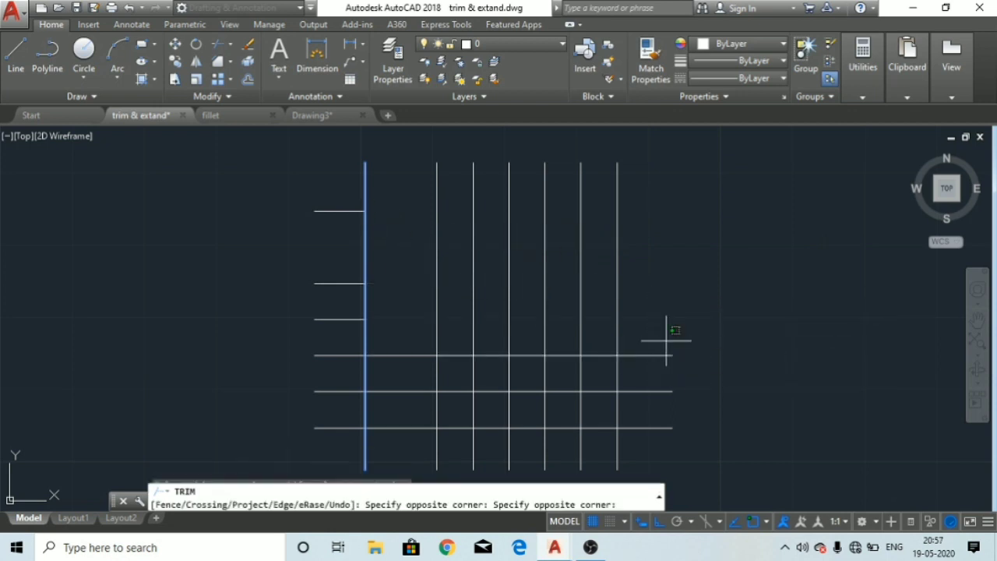
pyautogui.click(641, 461)
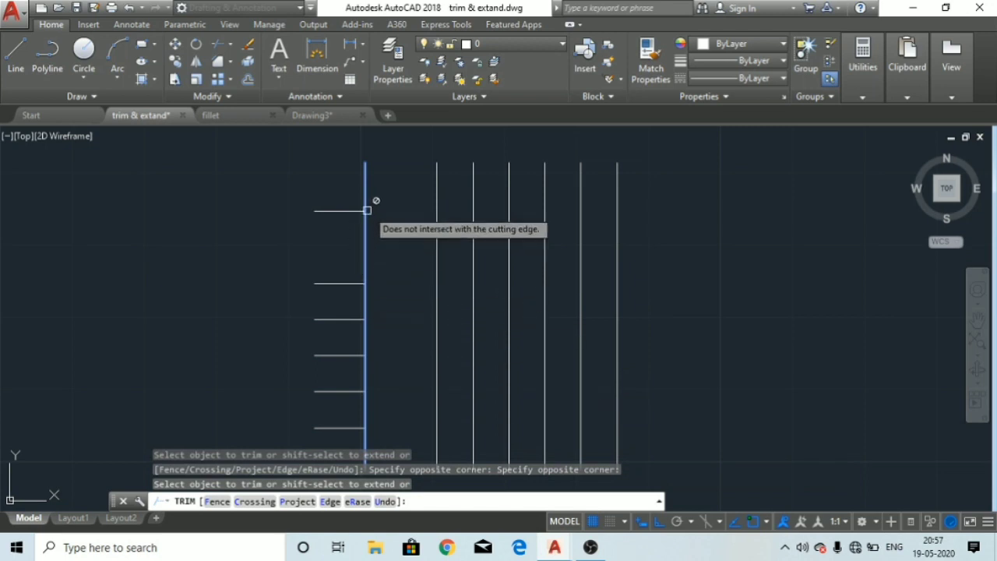
pyautogui.moveTo(374, 272); pyautogui.dragTo(380, 257, button='middle')
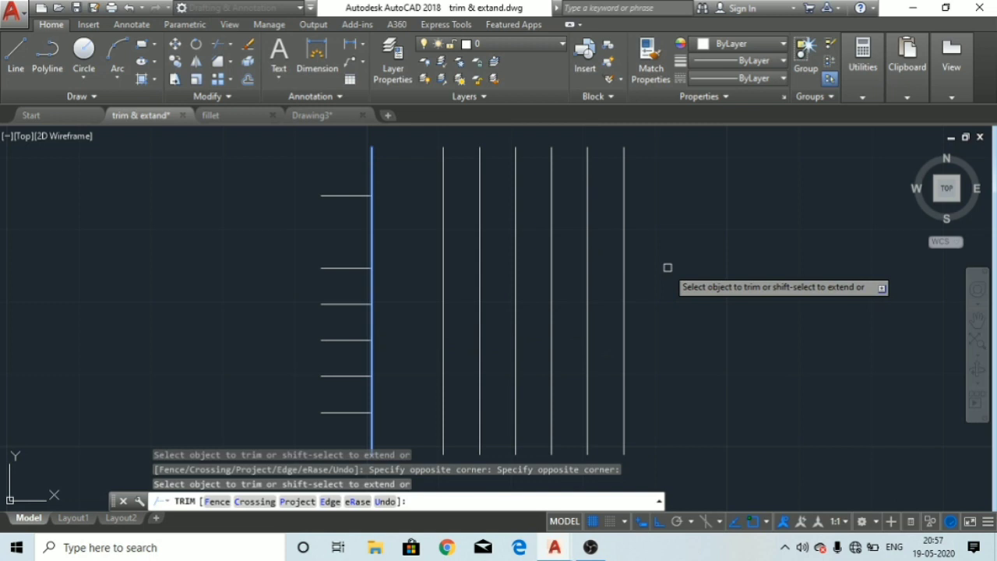
pyautogui.hotkey('ctrl', 'z')
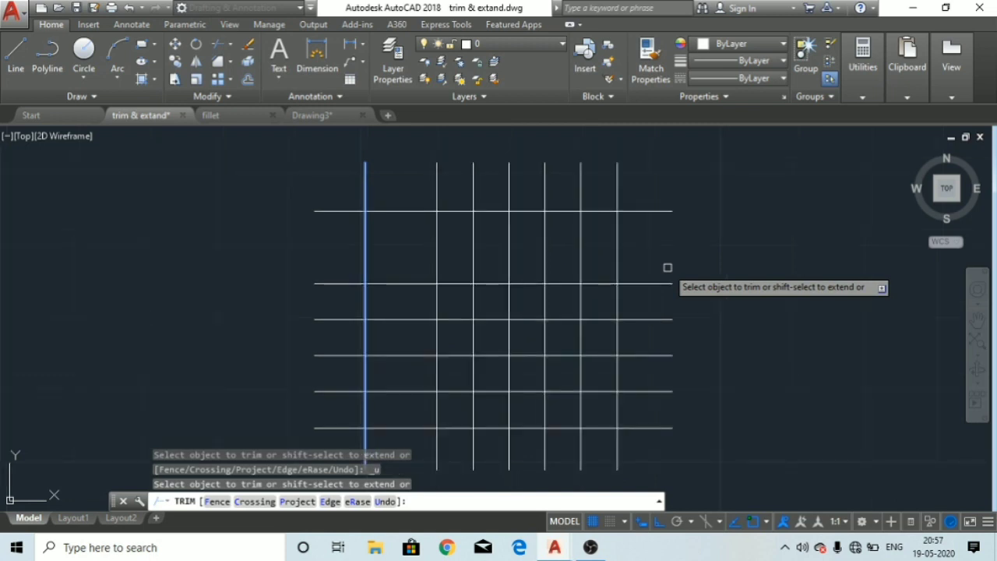
# - Trim only the top horizontal line back to the leftmost vertical line, removing its right-hand portion, and end the command
pyautogui.click(631, 210)
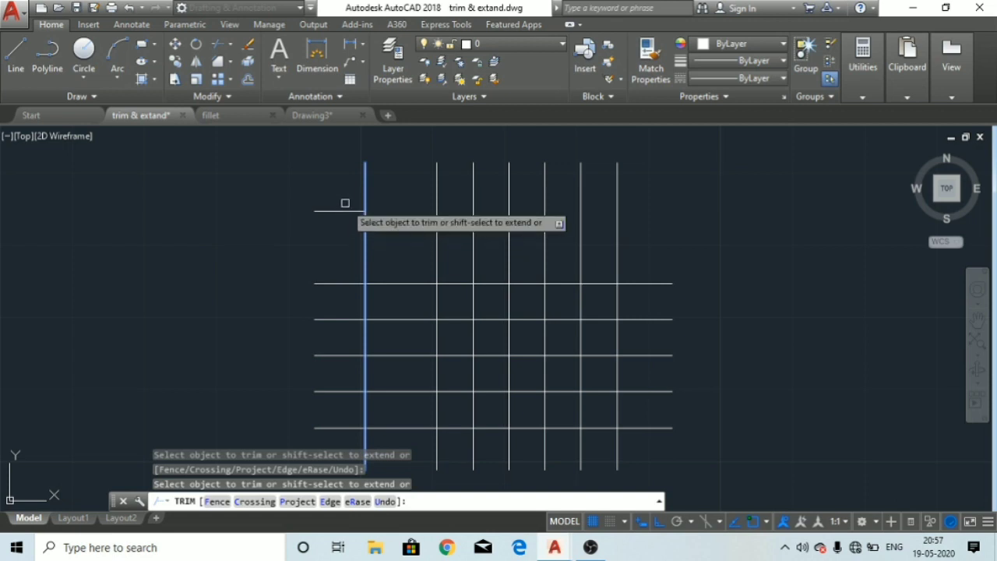
pyautogui.press('Escape')
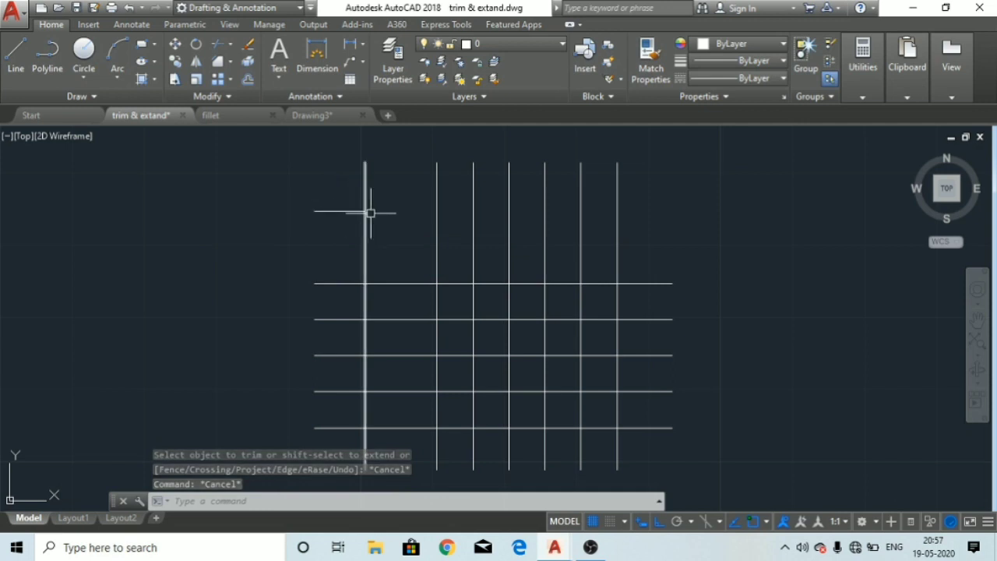
pyautogui.scroll(4, 365, 264)
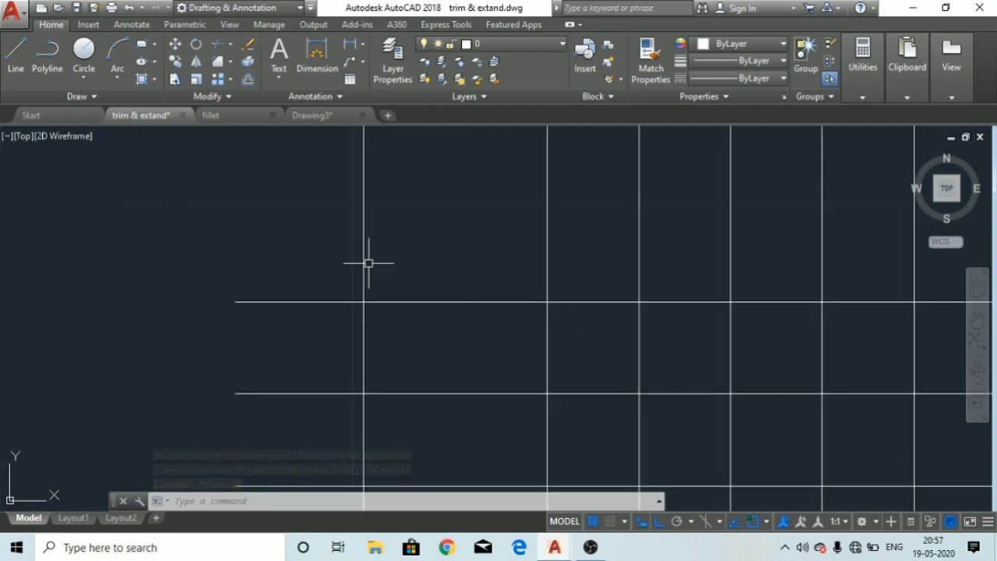
pyautogui.scroll(-2, 368, 263)
pyautogui.scroll(-2, 367, 265)
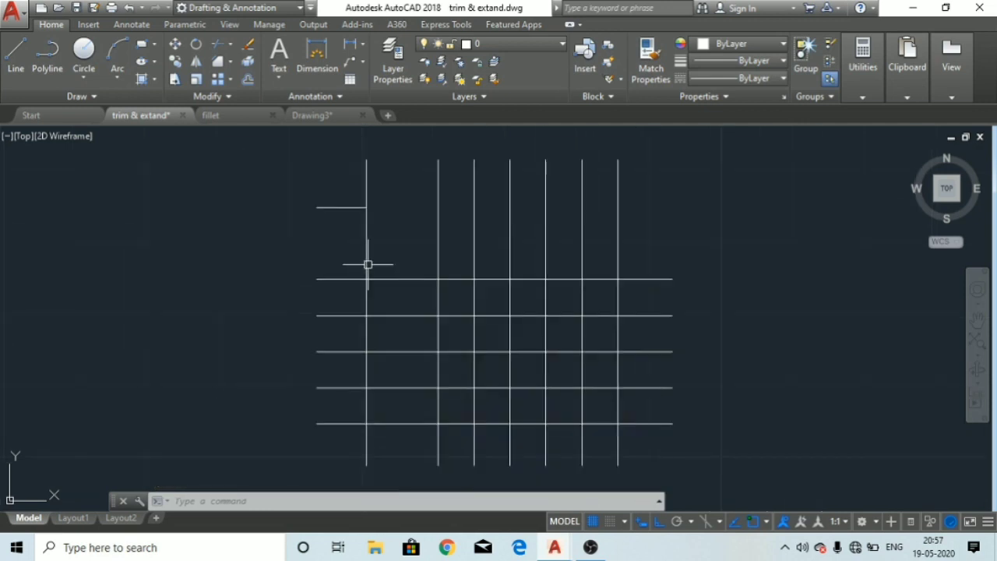
pyautogui.click(220, 44)
pyautogui.press('Return')
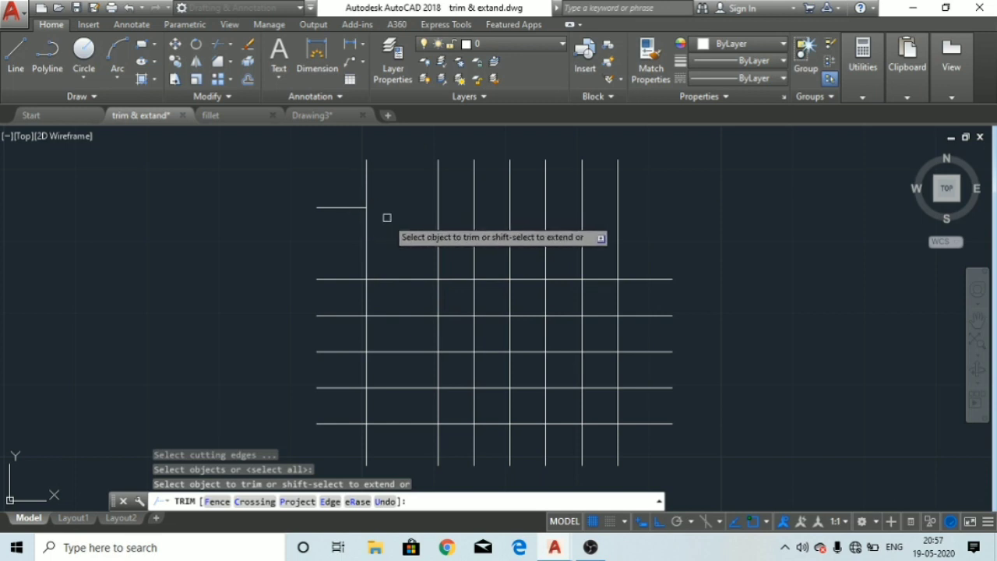
pyautogui.press('Escape')
pyautogui.press('Escape')
pyautogui.press('Escape')
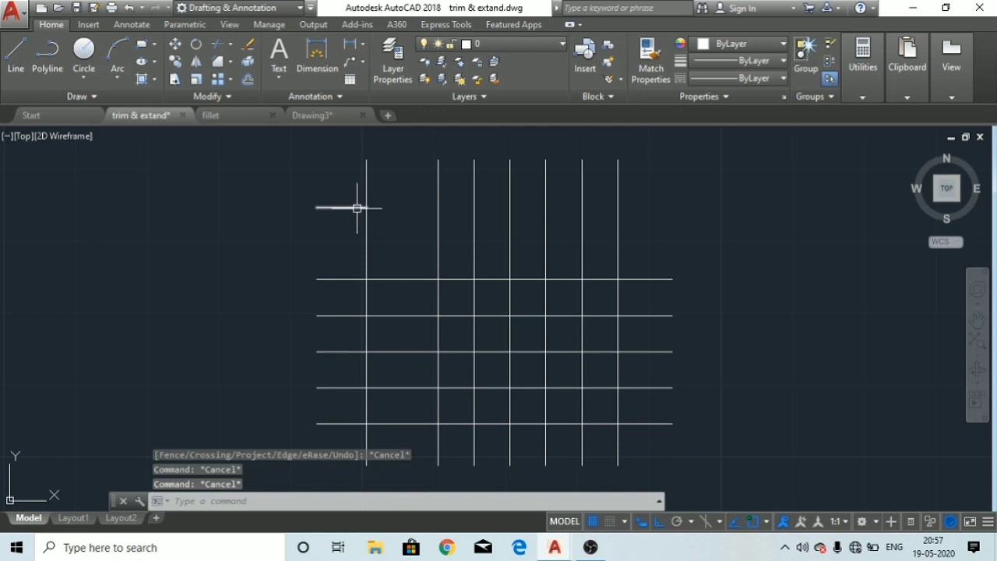
# - Delete the leftover stub of the top horizontal line beside the leftmost vertical line
pyautogui.click(352, 207)
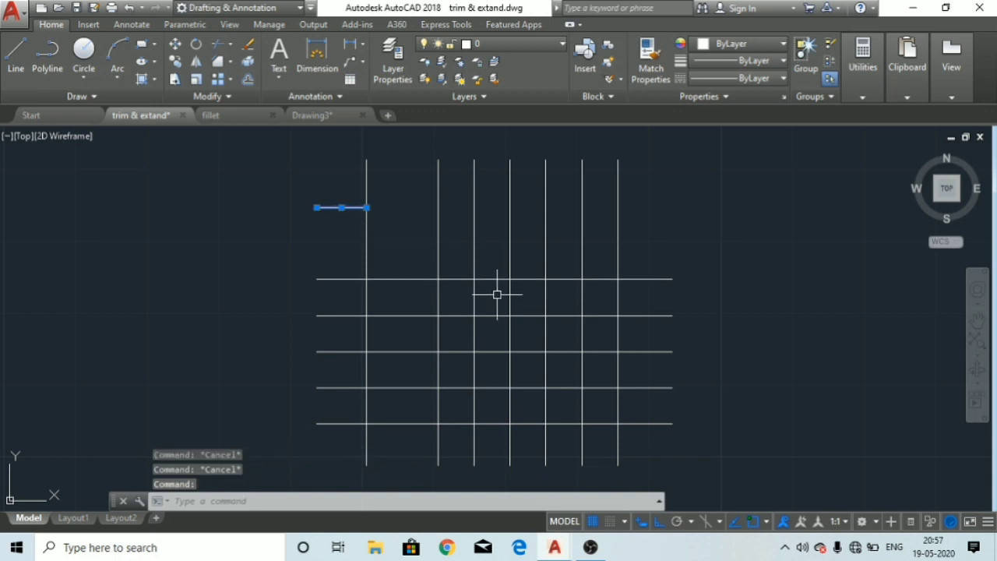
pyautogui.press('Delete')
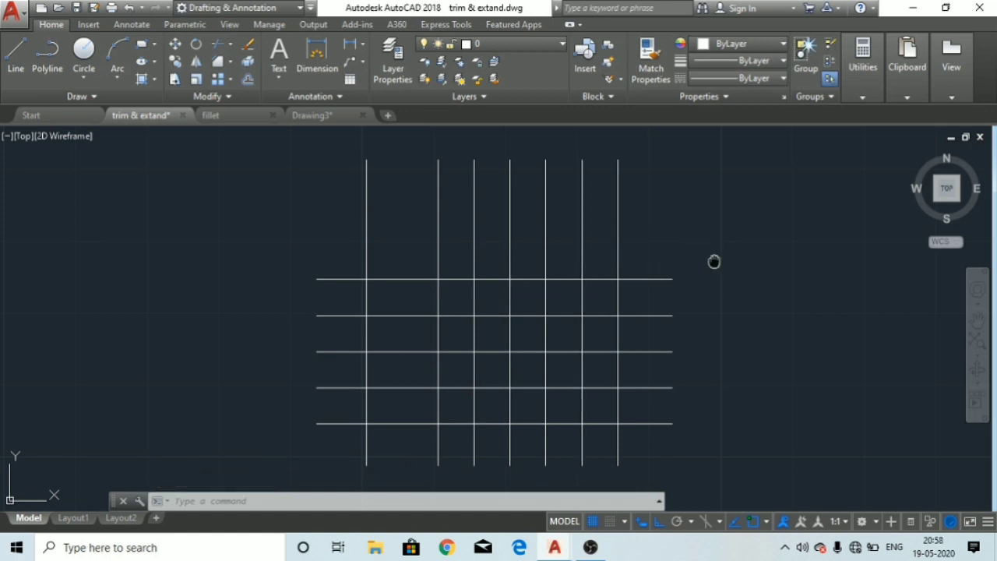
pyautogui.moveTo(714, 260); pyautogui.dragTo(684, 253, button='middle')
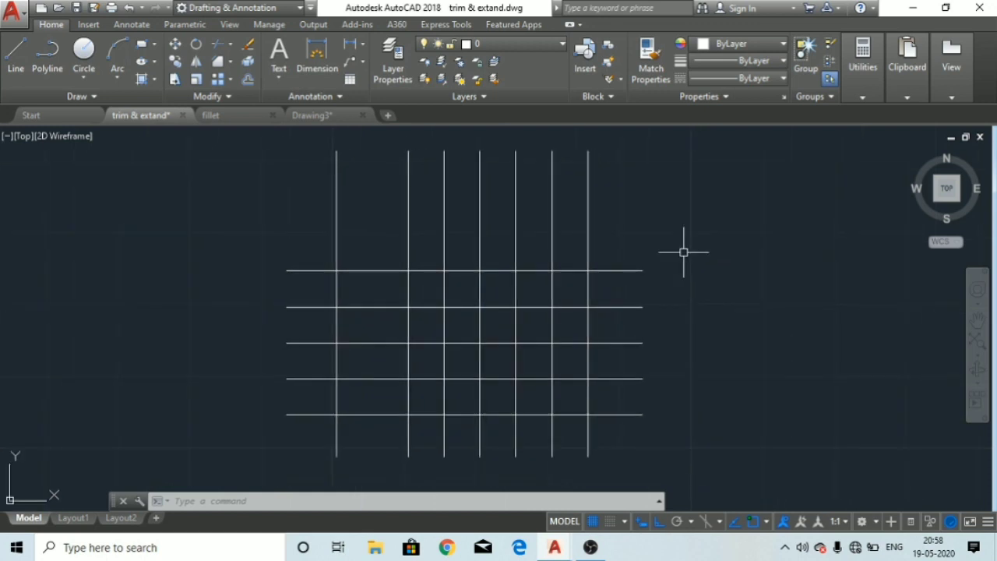
pyautogui.click(235, 50)
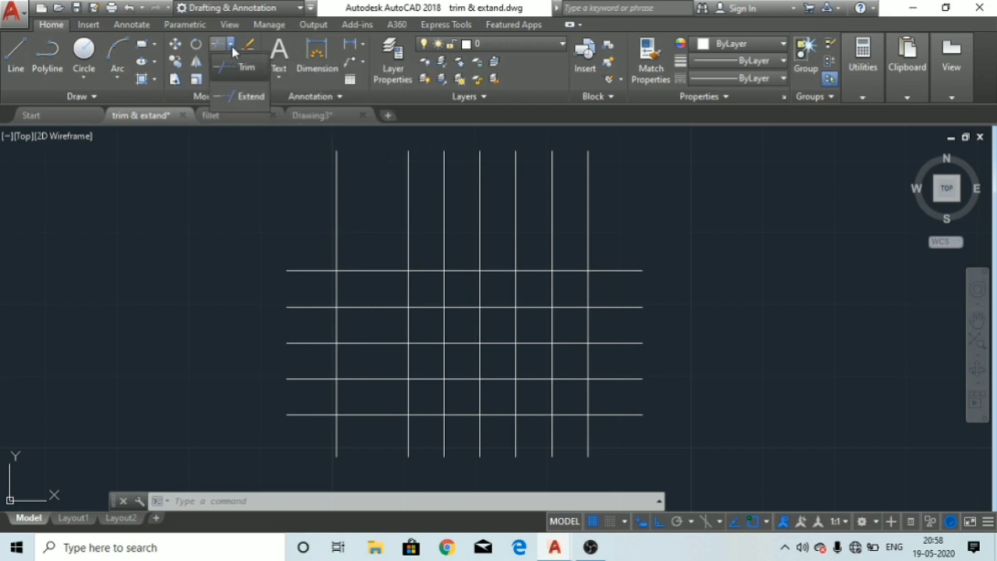
pyautogui.click(251, 97)
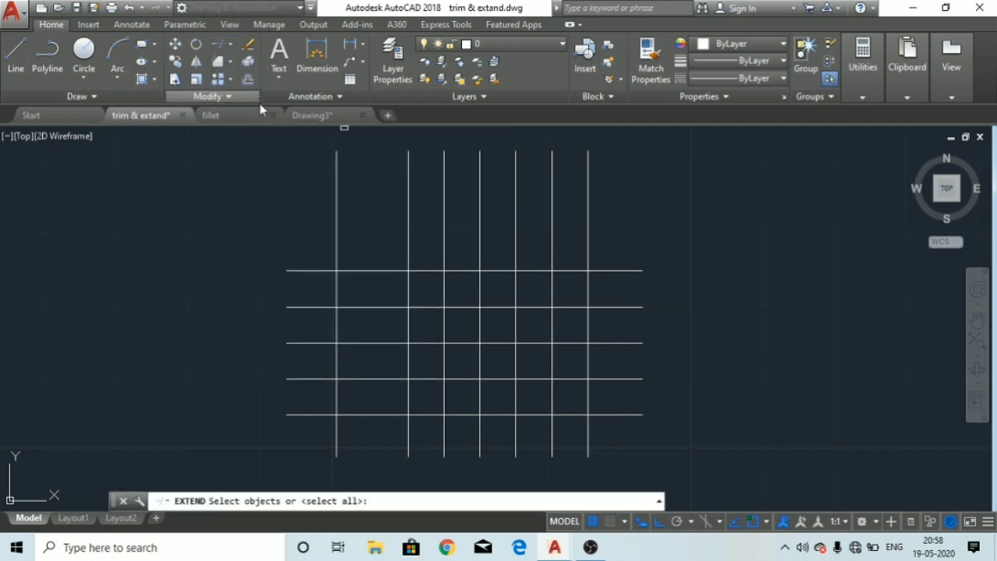
pyautogui.moveTo(724, 279); pyautogui.dragTo(187, 254, button='middle')
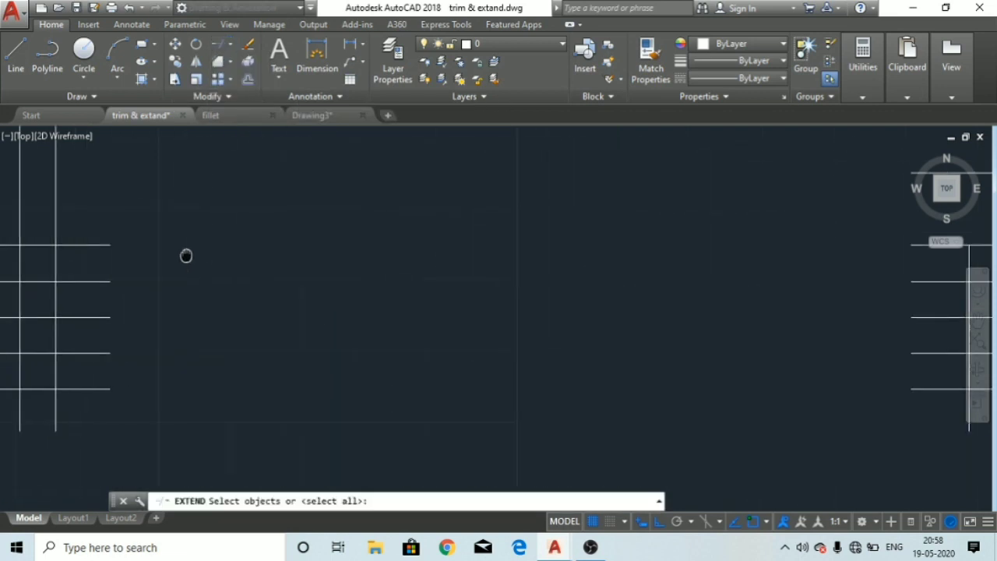
pyautogui.moveTo(456, 298)
pyautogui.mouseDown(button='middle')
pyautogui.moveTo(125, 305)
pyautogui.moveTo(61, 290)
pyautogui.mouseUp(button='middle')
pyautogui.scroll(-2, 520, 400)
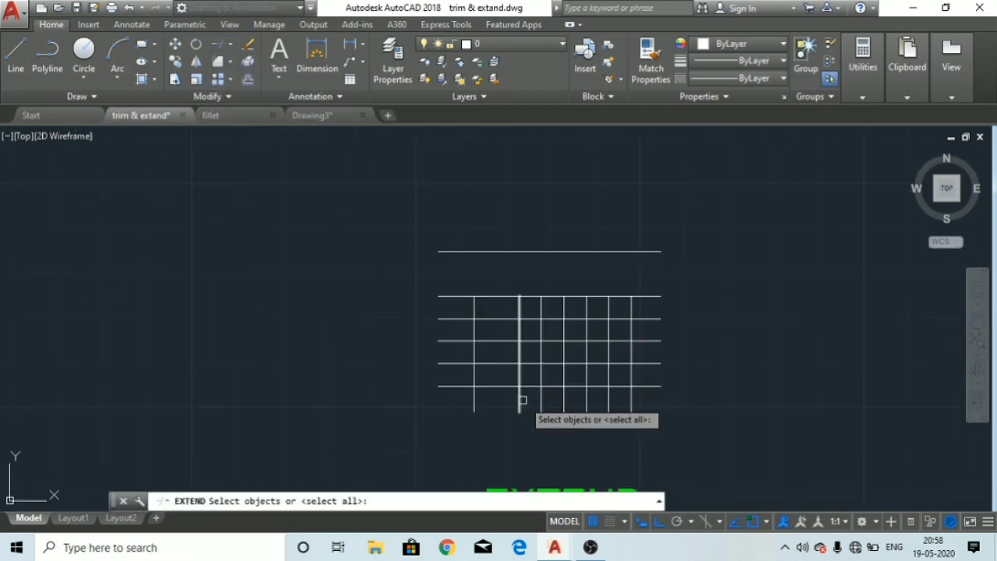
pyautogui.moveTo(592, 423); pyautogui.dragTo(663, 330, button='middle')
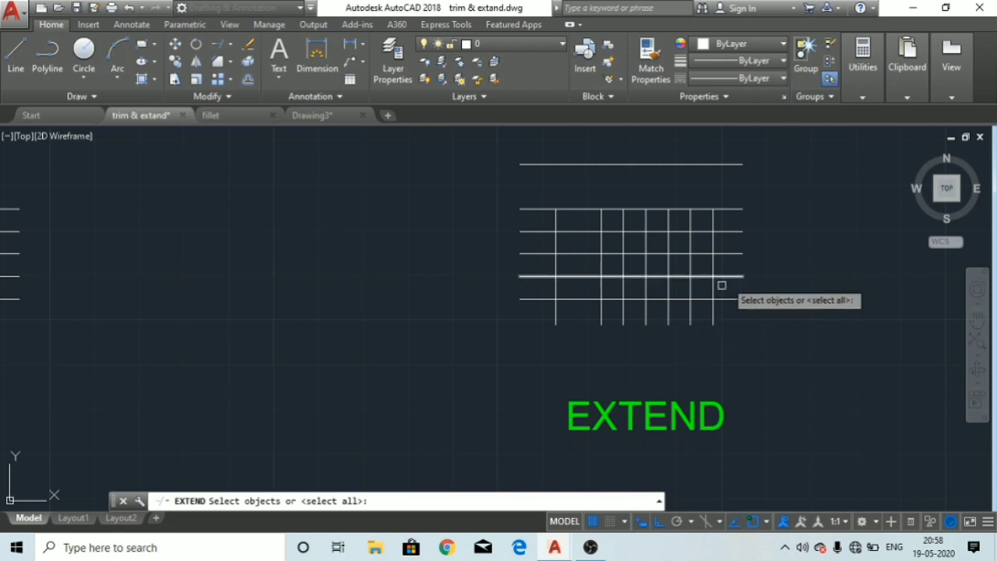
pyautogui.click(711, 215)
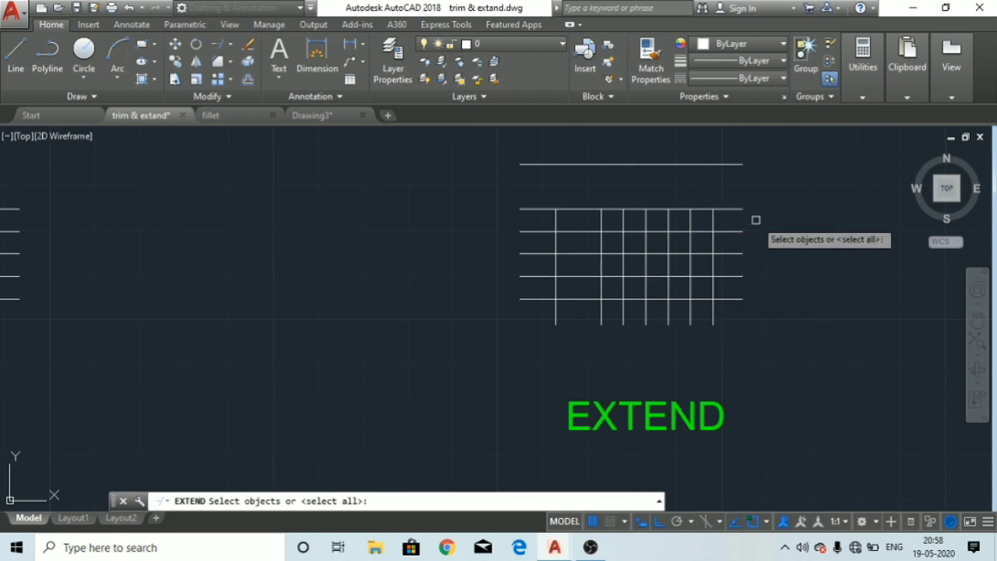
pyautogui.click(231, 44)
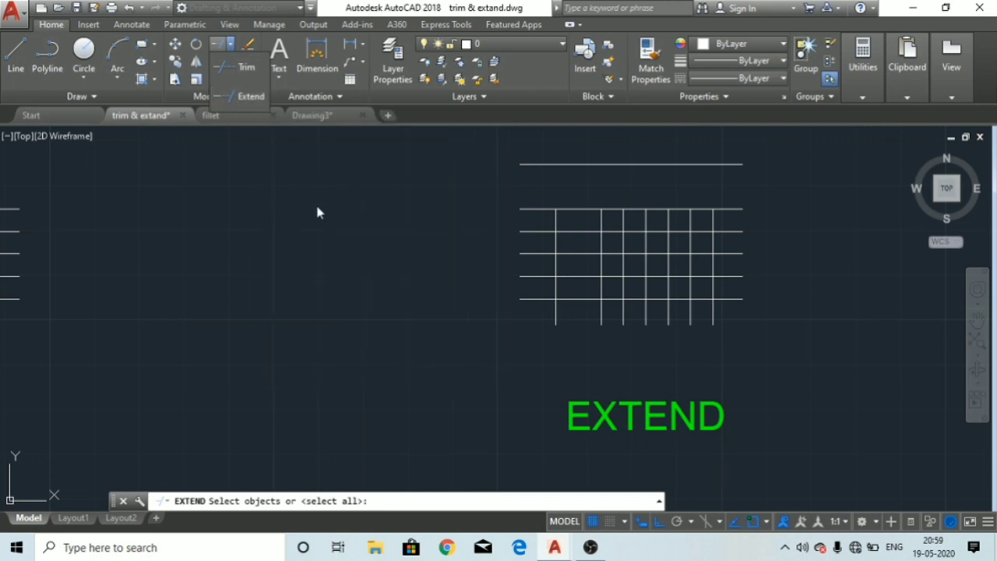
pyautogui.press('Escape')
# - Extend the seven vertical lines of the EXTEND grid up to the separate top horizontal line, using all objects as boundary edges
pyautogui.write('EX')
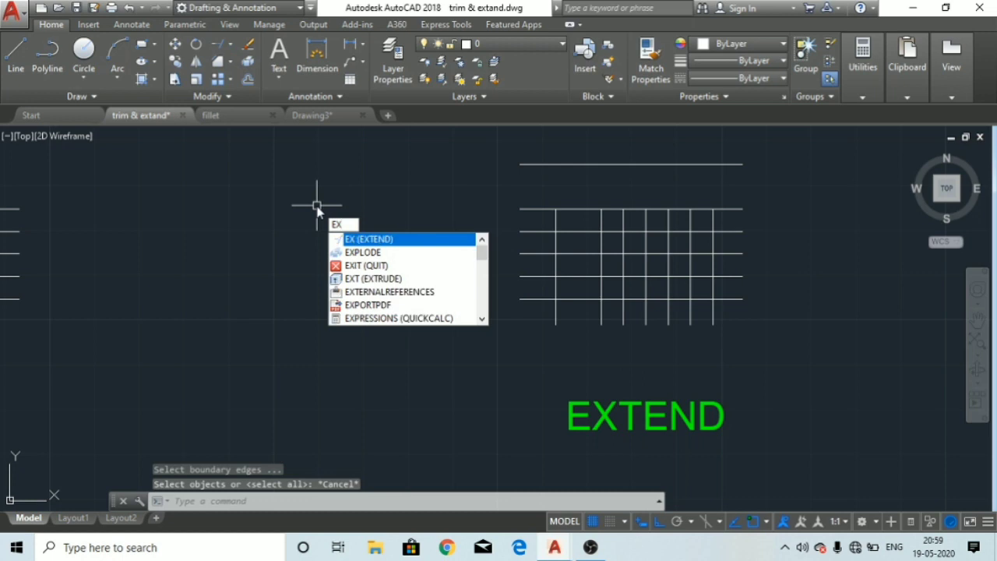
pyautogui.press('Return')
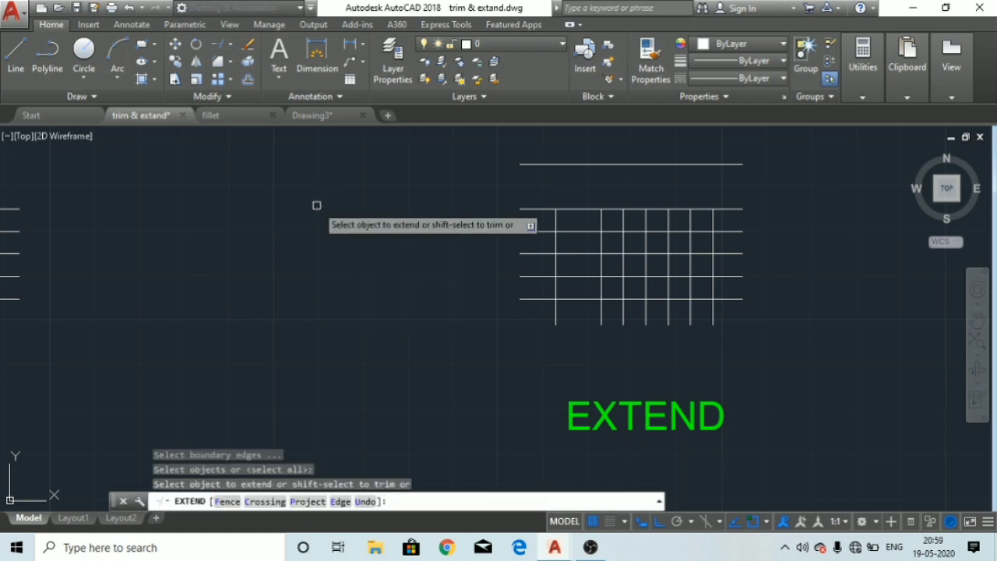
pyautogui.click(555, 221)
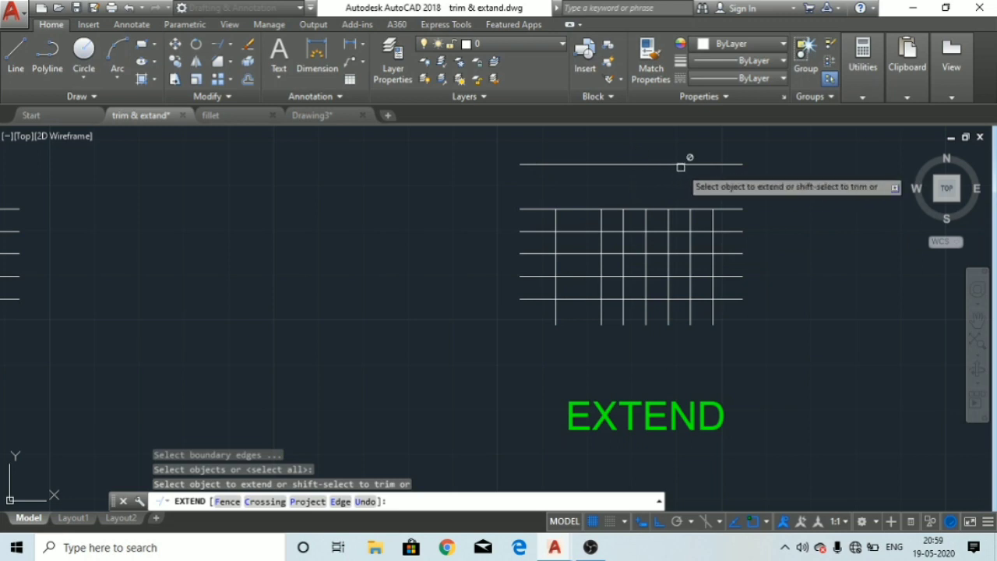
pyautogui.click(554, 219)
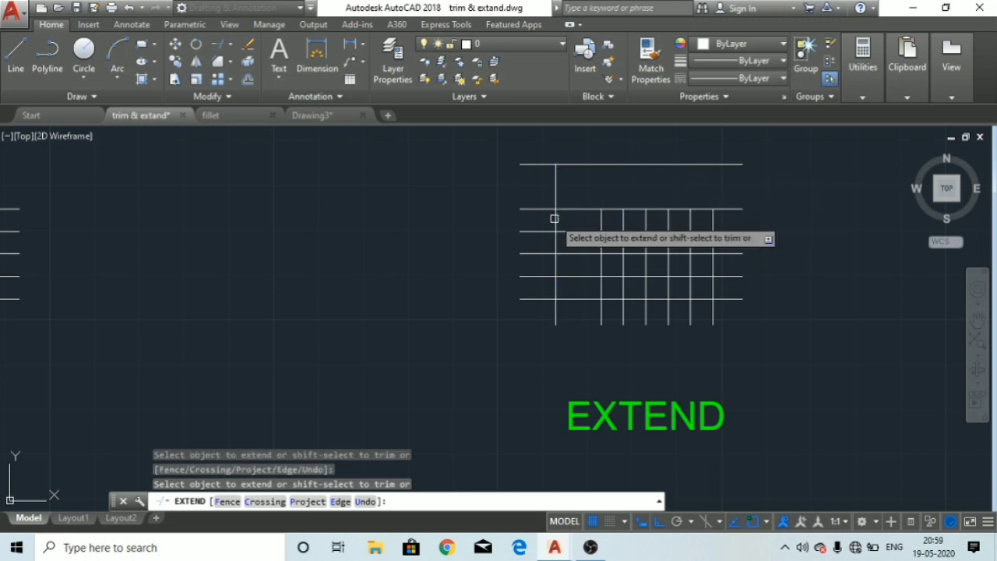
pyautogui.click(600, 225)
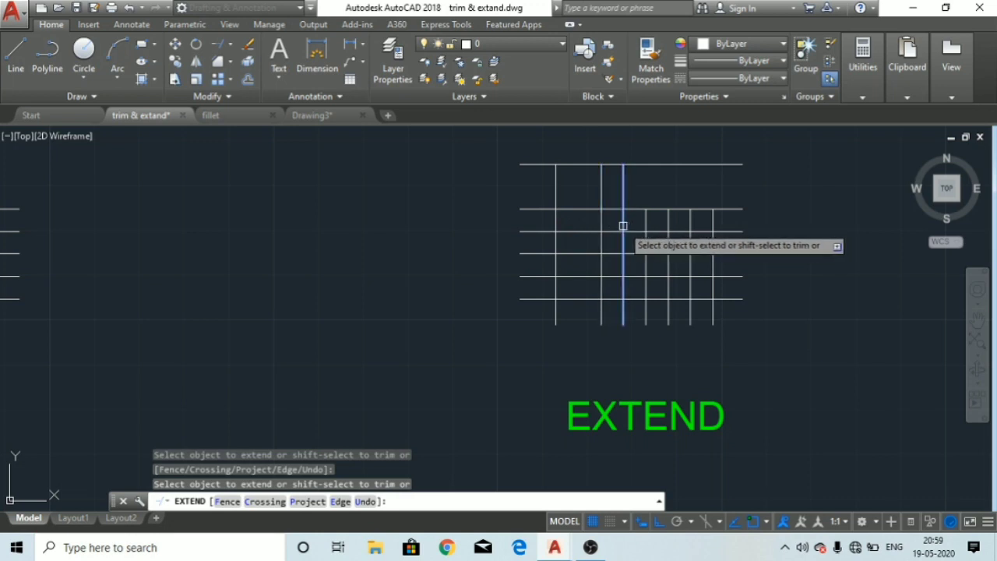
pyautogui.click(624, 224)
pyautogui.click(645, 226)
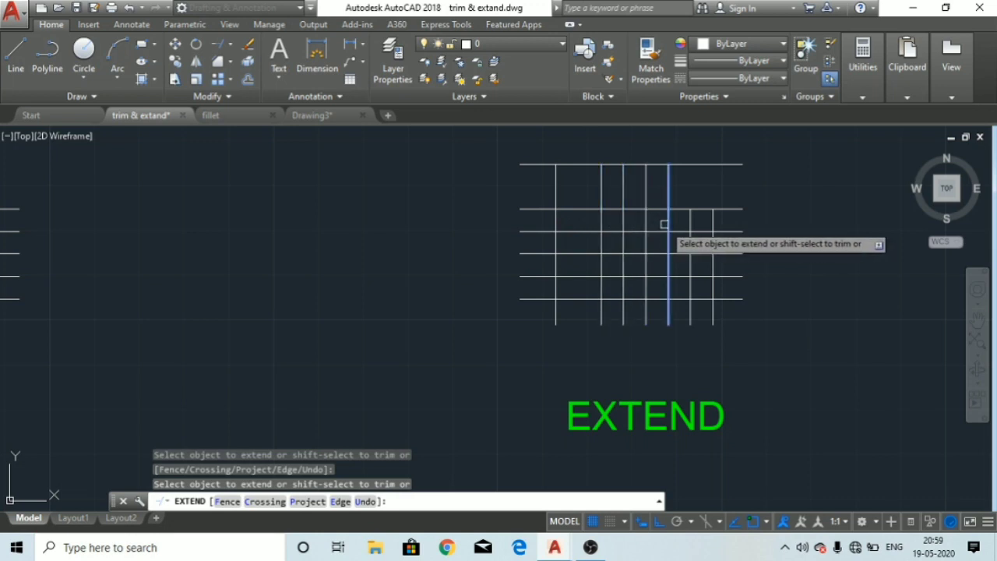
pyautogui.click(667, 223)
pyautogui.click(690, 223)
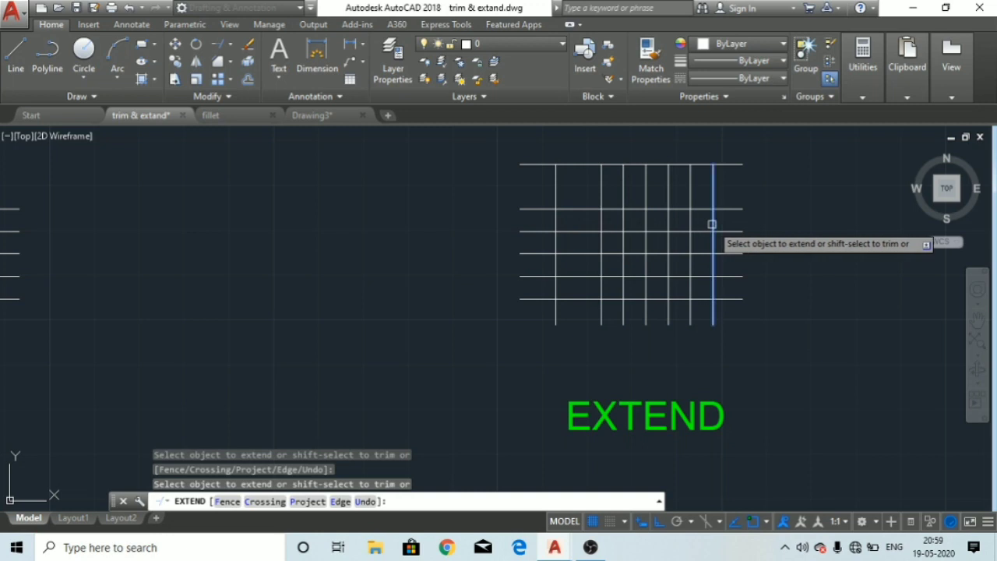
pyautogui.click(712, 224)
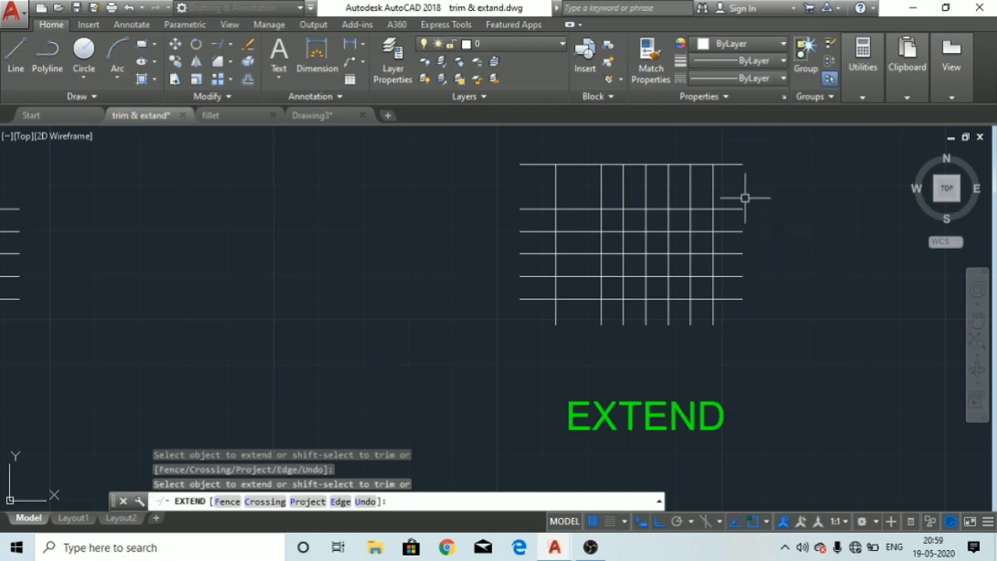
pyautogui.press('Escape')
pyautogui.press('Escape')
pyautogui.press('Escape')
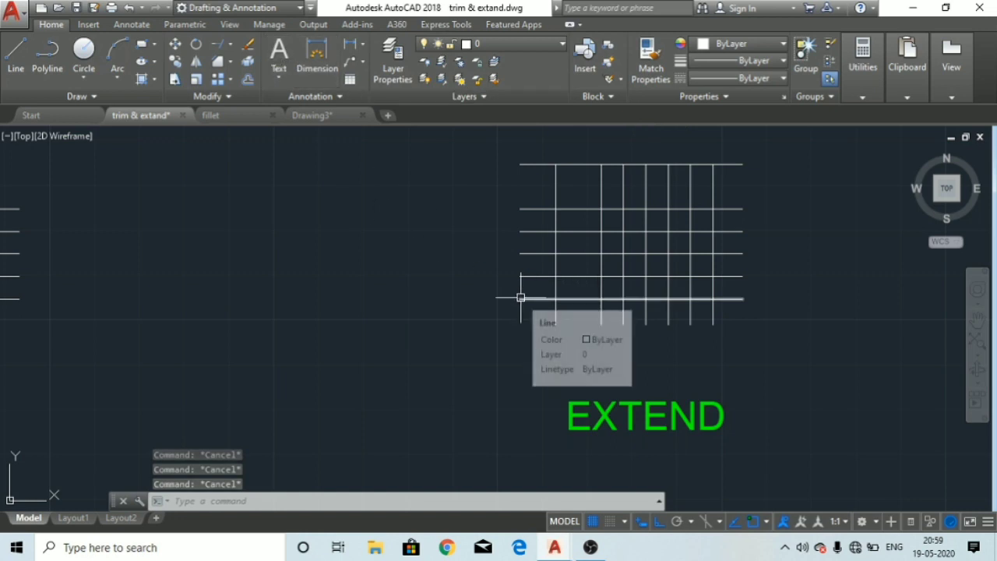
# - Undo the extension of the vertical lines and return to the EXTEND grid
pyautogui.hotkey('ctrl', 'z')
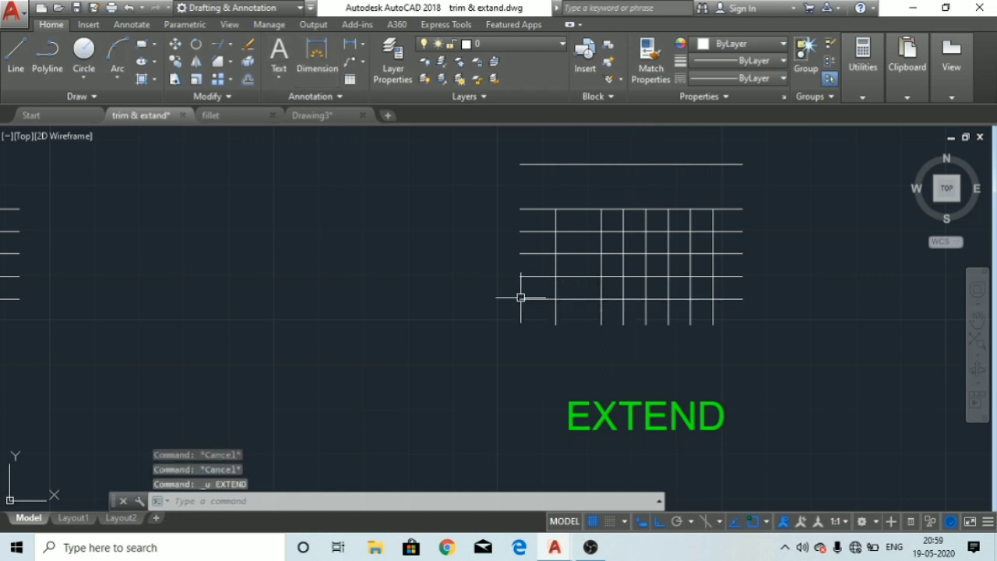
pyautogui.hotkey('ctrl', 'z')
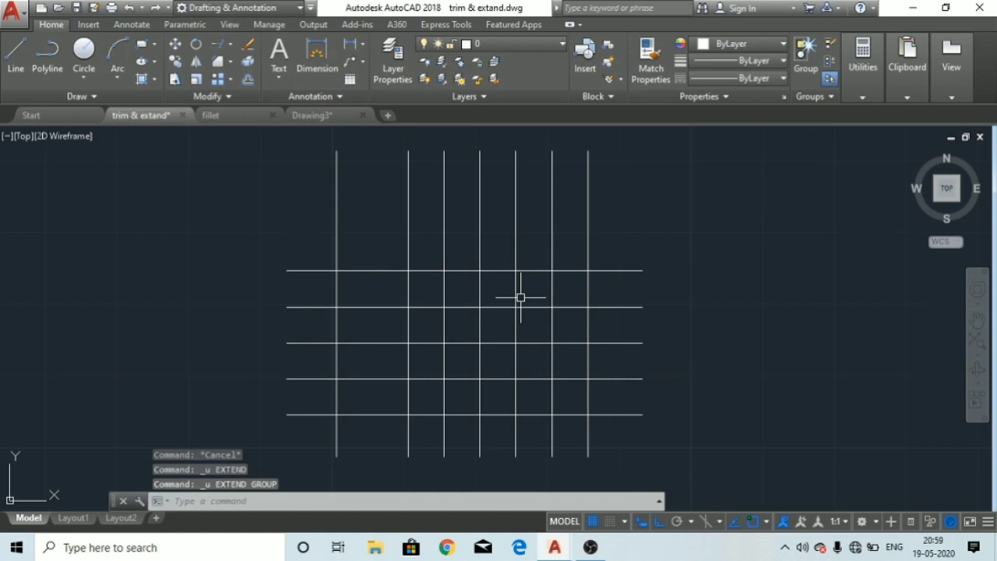
pyautogui.hotkey('ctrl', 'y')
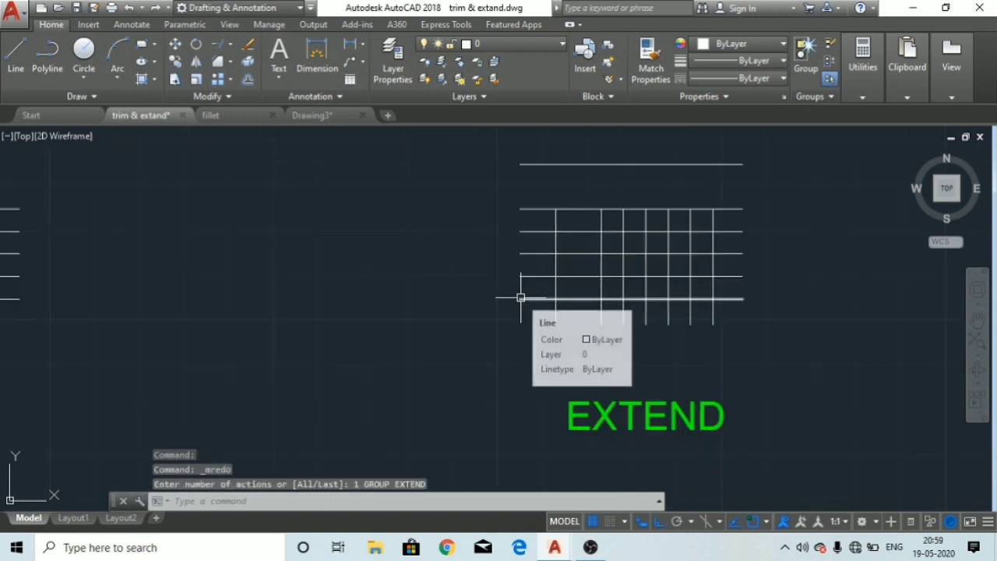
pyautogui.scroll(4, 520, 296)
pyautogui.scroll(-3, 521, 297)
pyautogui.moveTo(715, 307)
pyautogui.mouseDown(button='middle')
pyautogui.moveTo(631, 303)
pyautogui.moveTo(587, 328)
pyautogui.moveTo(579, 348)
pyautogui.mouseUp(button='middle')
pyautogui.scroll(-2, 628, 304)
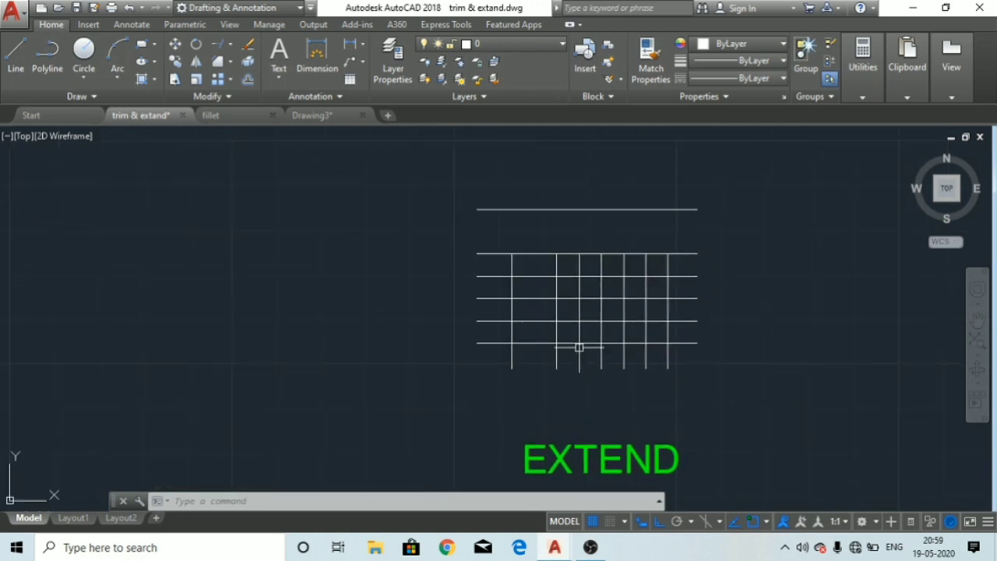
# - Start the Extend command with the separate top horizontal line as the only boundary edge
pyautogui.write('ex')
pyautogui.press('Return')
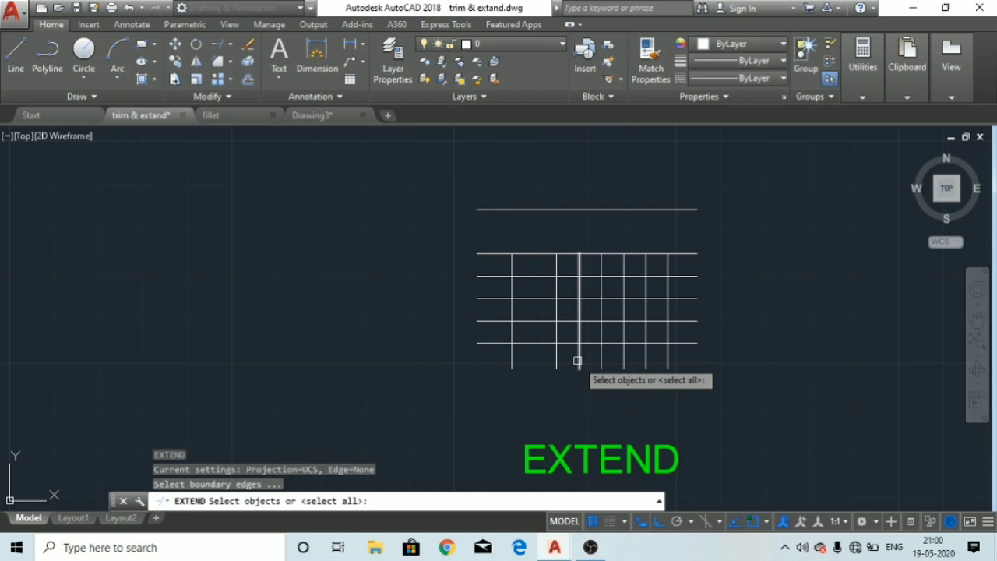
pyautogui.click(627, 208)
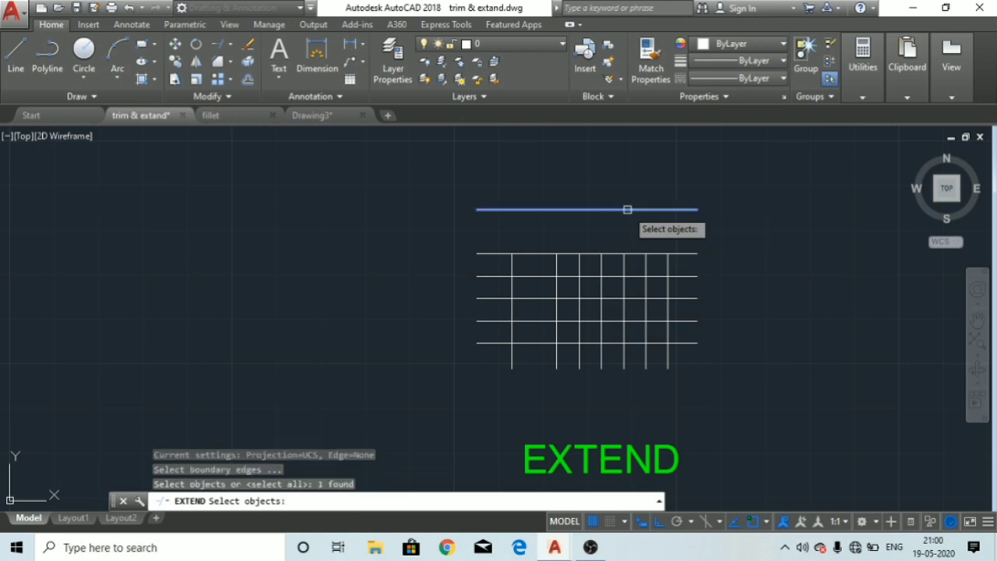
pyautogui.press('Return')
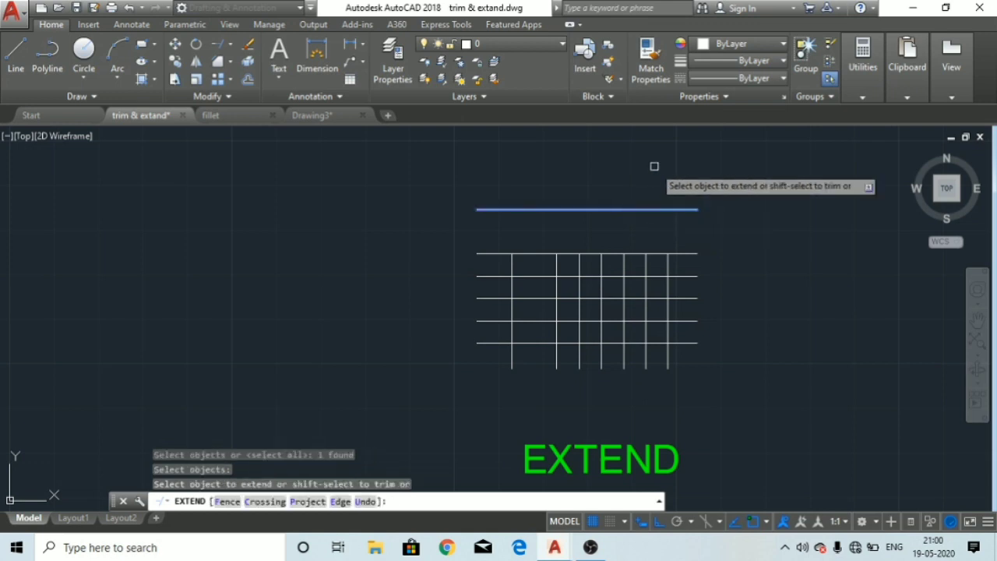
# - Extend all seven vertical lines up to the selected top horizontal line and end the command
pyautogui.click(511, 262)
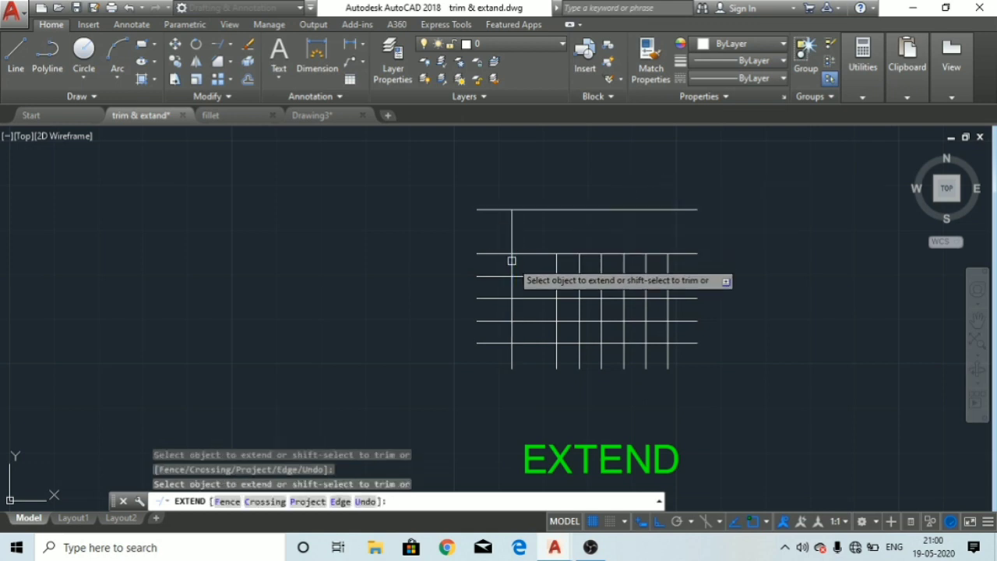
pyautogui.click(556, 272)
pyautogui.click(577, 272)
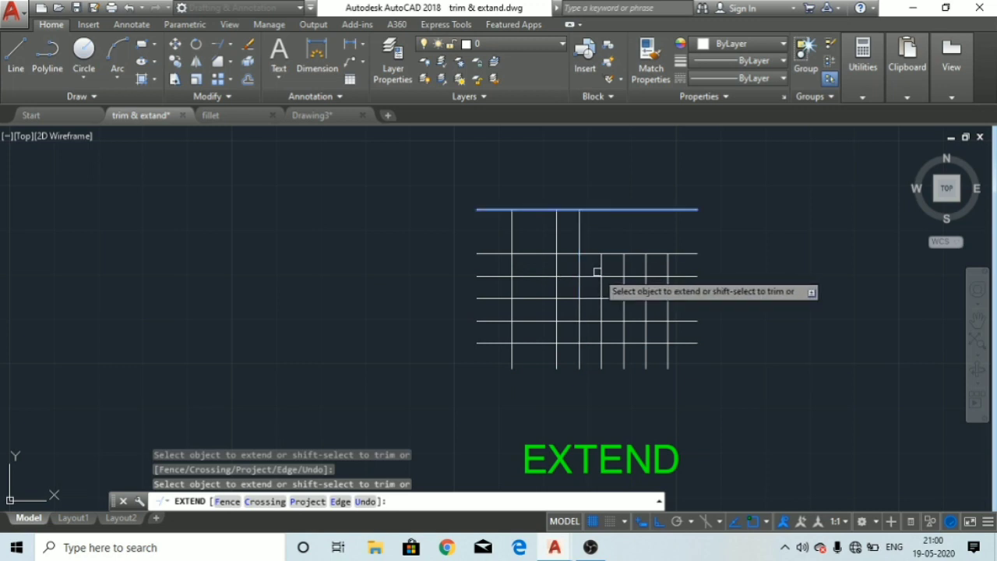
pyautogui.click(600, 270)
pyautogui.click(624, 271)
pyautogui.click(628, 271)
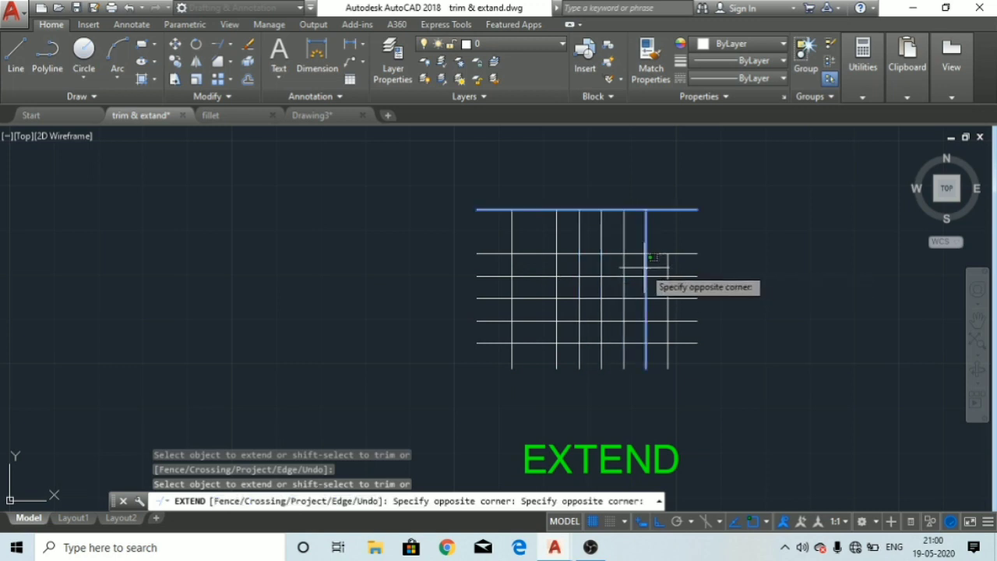
pyautogui.click(646, 270)
pyautogui.click(666, 270)
pyautogui.click(645, 272)
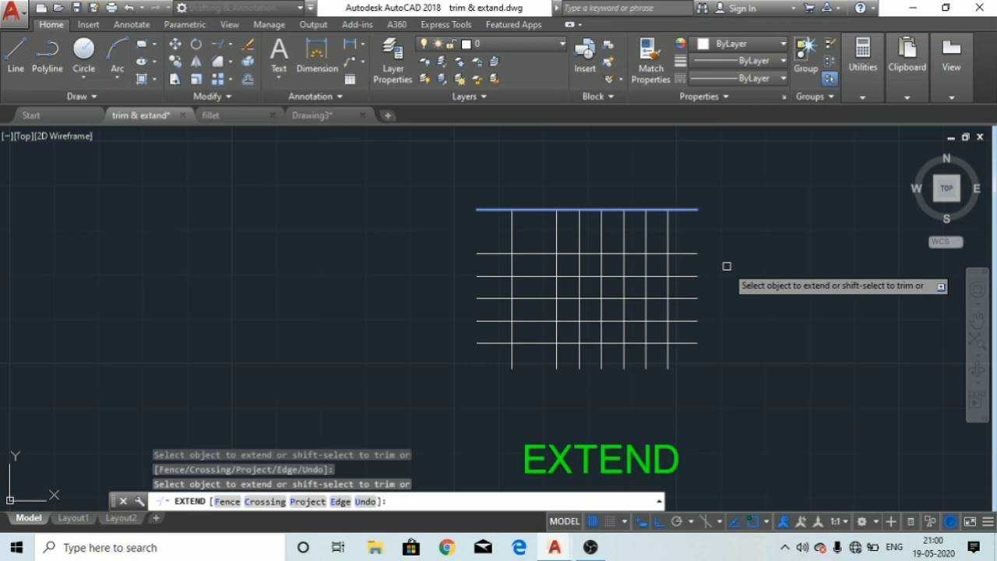
pyautogui.press('Escape')
pyautogui.press('Escape')
pyautogui.press('Escape')
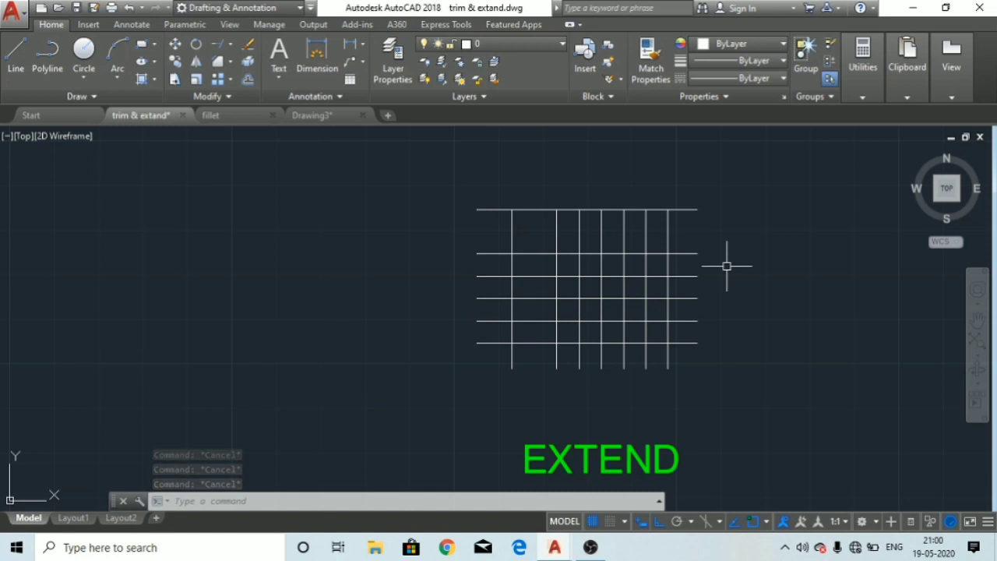
# - Within Extend, using all objects as boundary edges, trim the rightmost vertical line's top segment back to the second horizontal line
pyautogui.write('E')
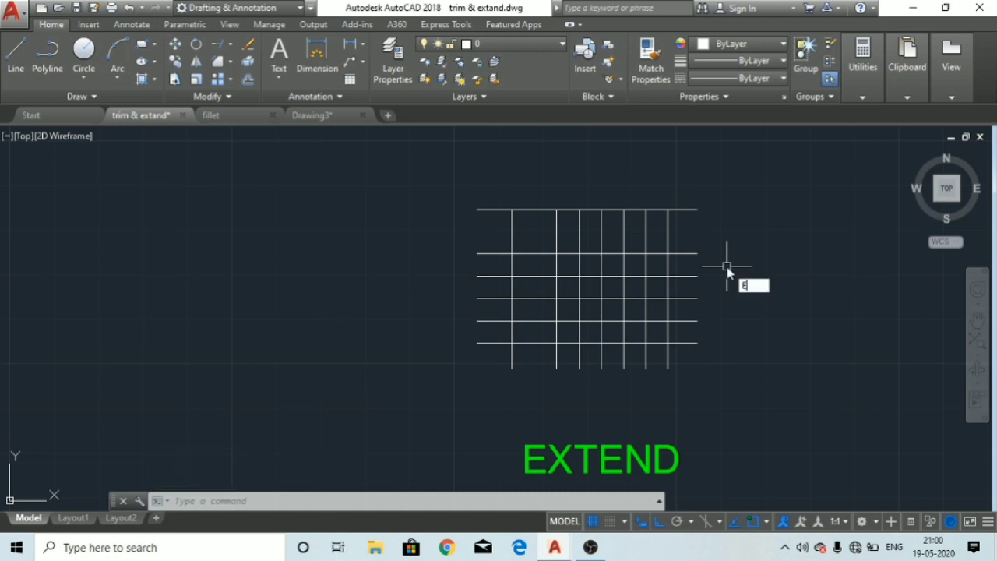
pyautogui.write('X')
pyautogui.press('Return')
pyautogui.press('Return')
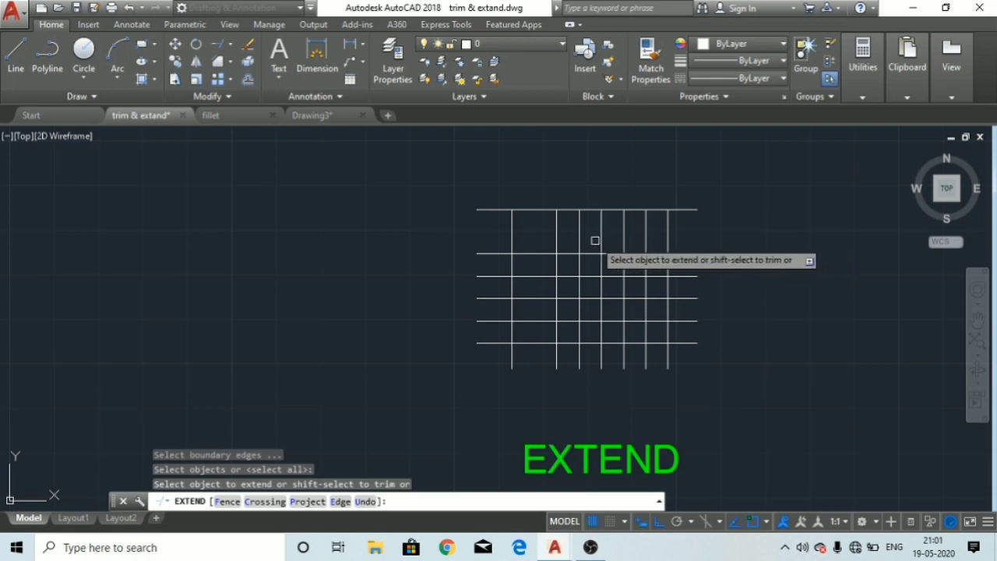
pyautogui.click(668, 232)
# - Trim the top segments of the three neighbouring vertical lines with a crossing selection, undo that trim, and end the Extend command
pyautogui.keyDown('shift'); pyautogui.moveTo(658, 227); pyautogui.dragTo(597, 238); pyautogui.keyUp('shift')
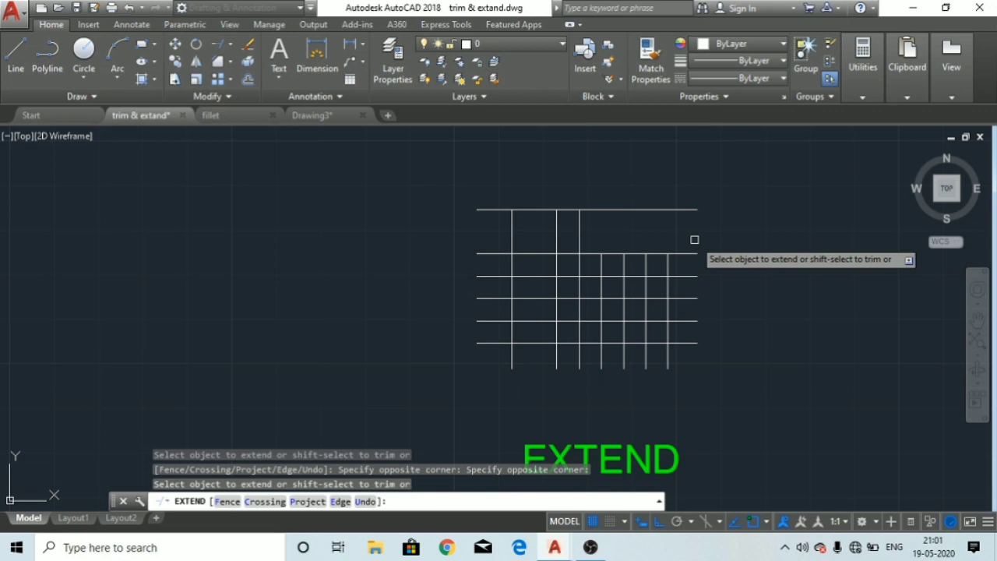
pyautogui.hotkey('ctrl', 'z')
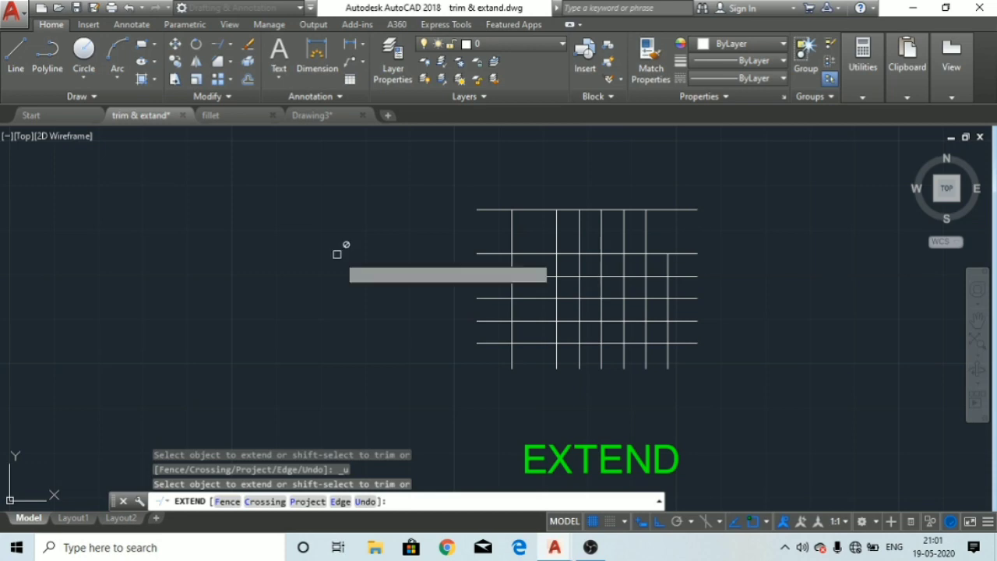
pyautogui.moveTo(58, 307)
pyautogui.mouseDown(button='middle')
pyautogui.moveTo(481, 287)
pyautogui.moveTo(572, 272)
pyautogui.mouseUp(button='middle')
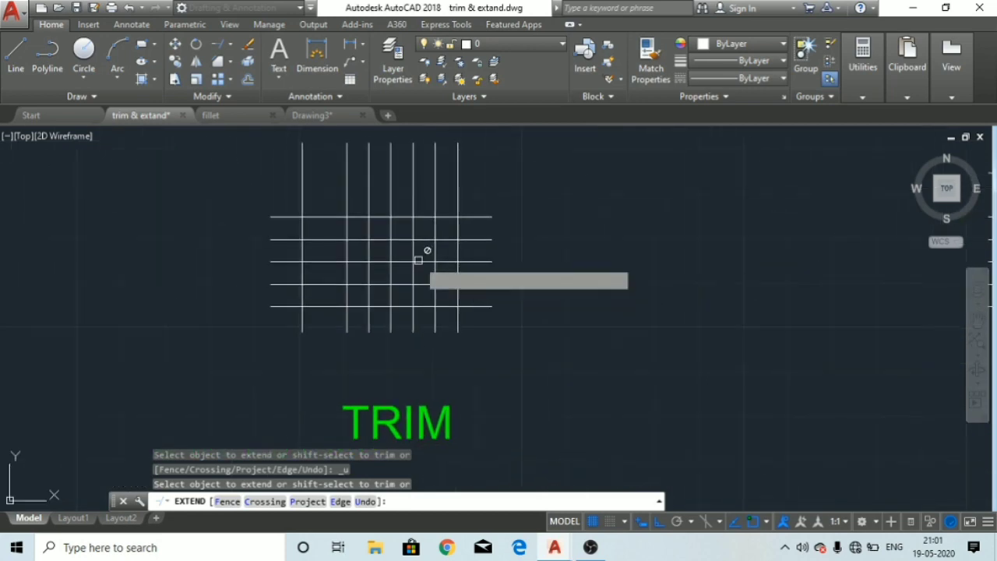
pyautogui.press('Escape')
pyautogui.press('Escape')
pyautogui.press('Escape')
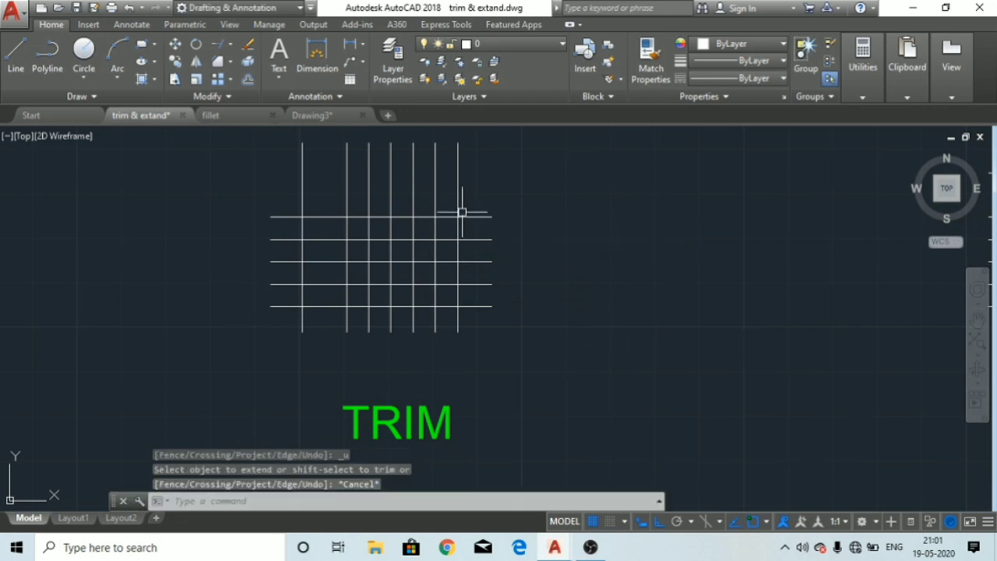
# - Using Trim with all cutting edges, remove the top horizontal line's right overhang and its segments between the first three vertical lines
pyautogui.click(220, 41)
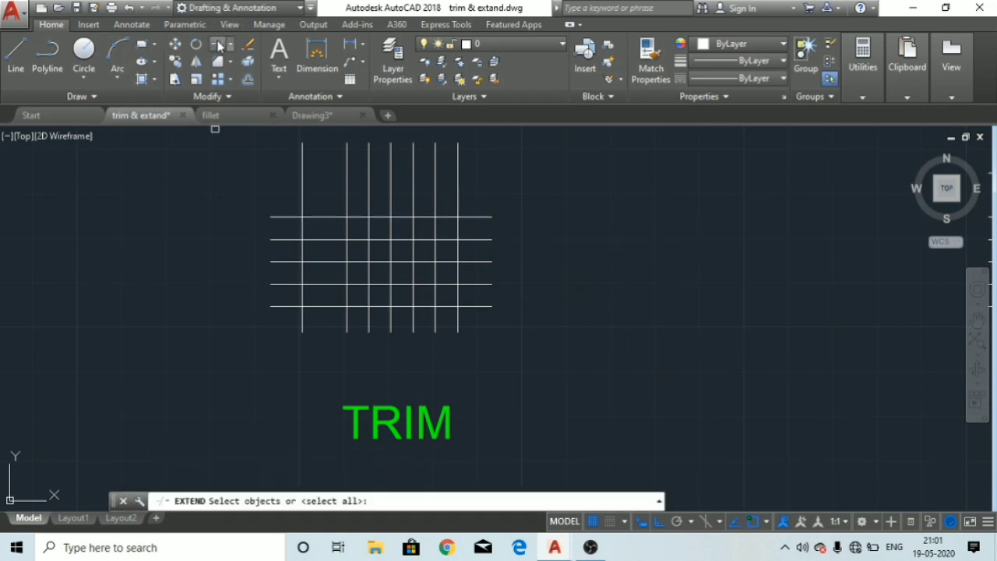
pyautogui.click(244, 71)
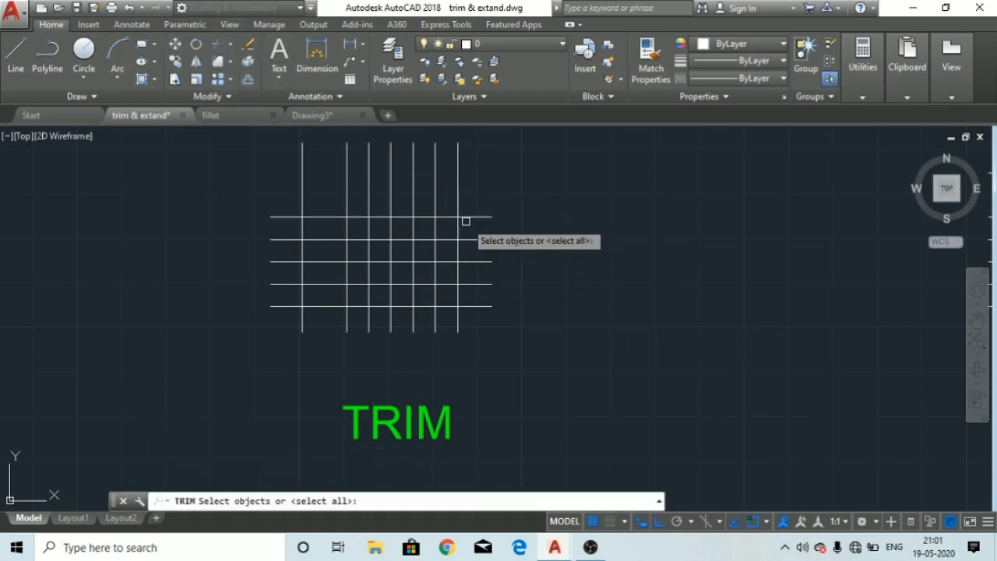
pyautogui.press('Return')
pyautogui.click(476, 217)
pyautogui.click(445, 218)
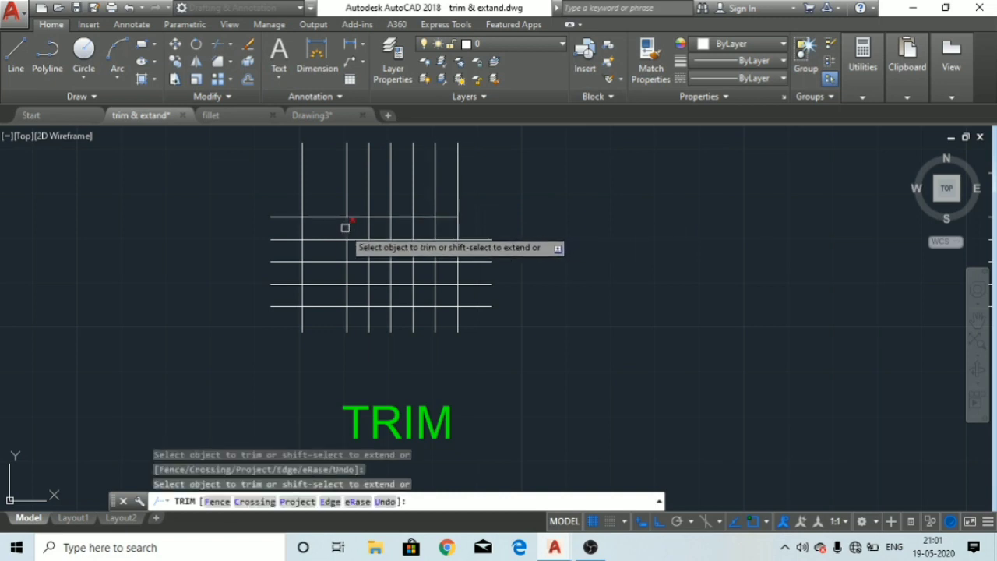
pyautogui.click(312, 218)
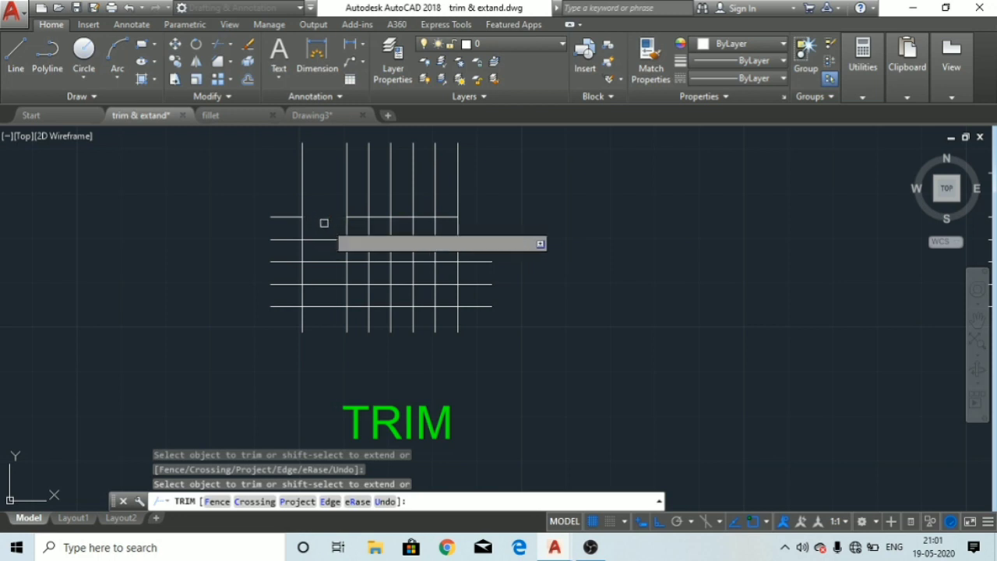
pyautogui.click(352, 217)
pyautogui.press('Escape')
pyautogui.press('Escape')
pyautogui.press('Escape')
pyautogui.press('Escape')
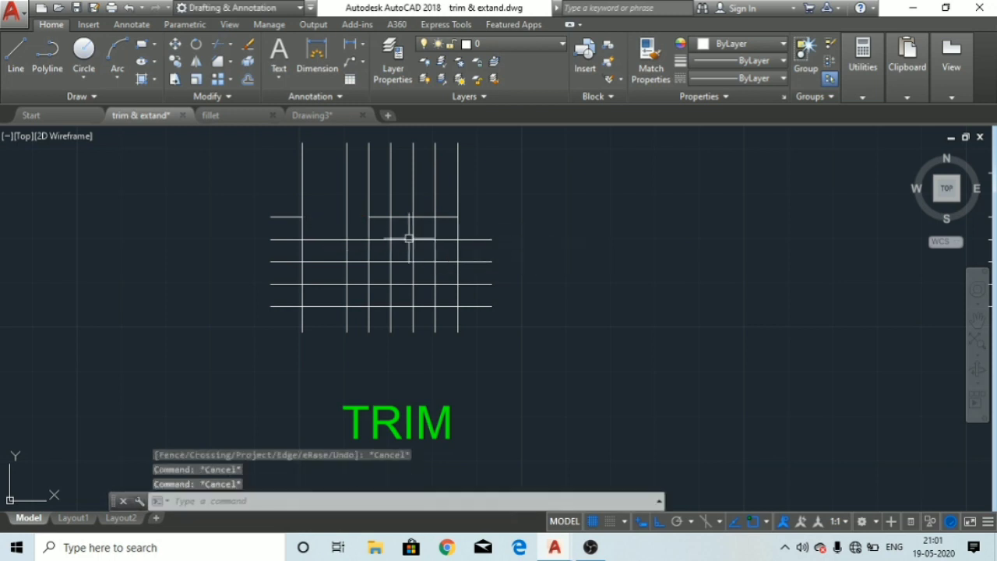
# - In Trim with all edges, cut the top horizontal line between the third and fourth verticals, and extend it back across the gaps
pyautogui.scroll(3, 385, 231)
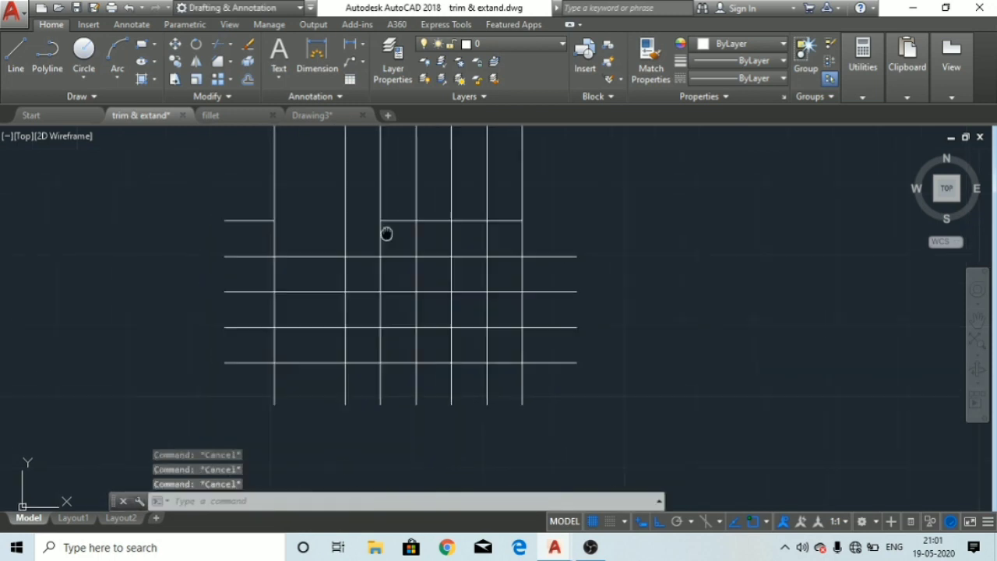
pyautogui.write('tr')
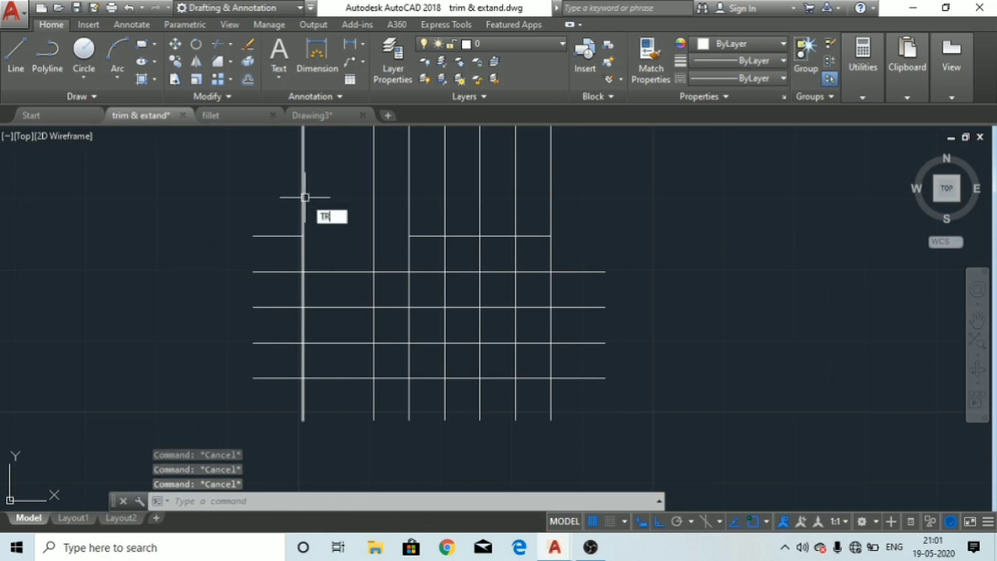
pyautogui.press('Return')
pyautogui.press('Return')
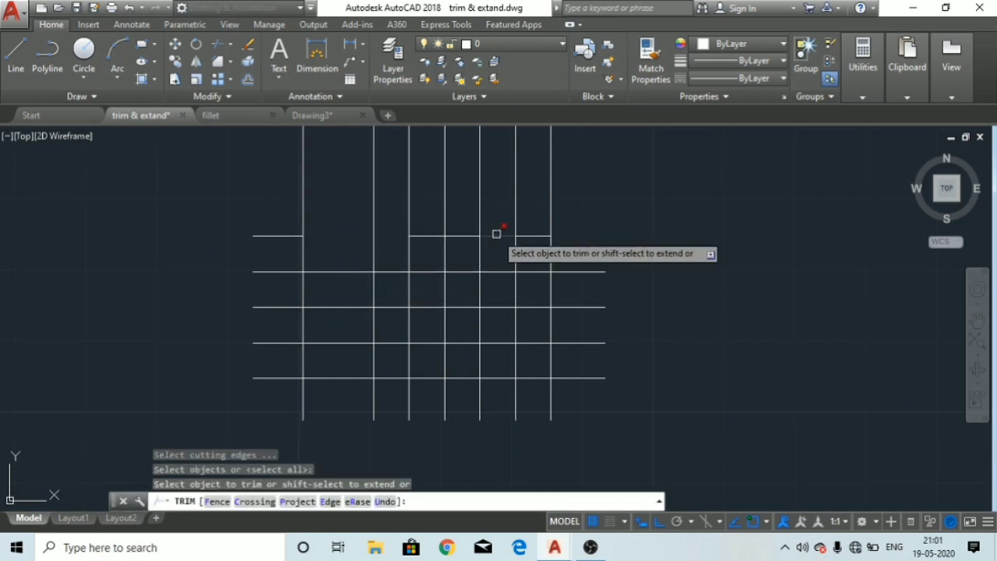
pyautogui.click(421, 237)
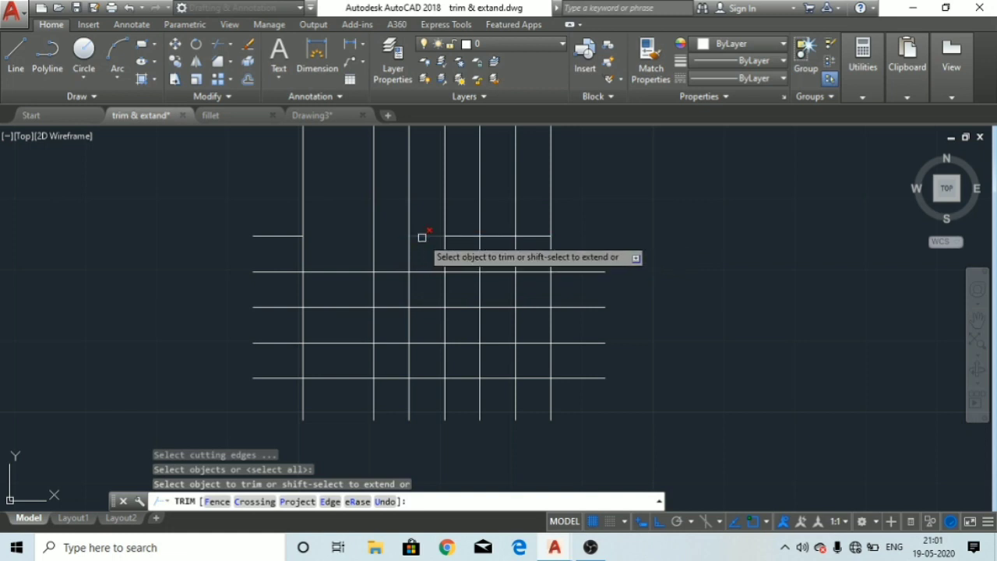
pyautogui.keyDown('shift'); pyautogui.click(422, 237); pyautogui.keyUp('shift')
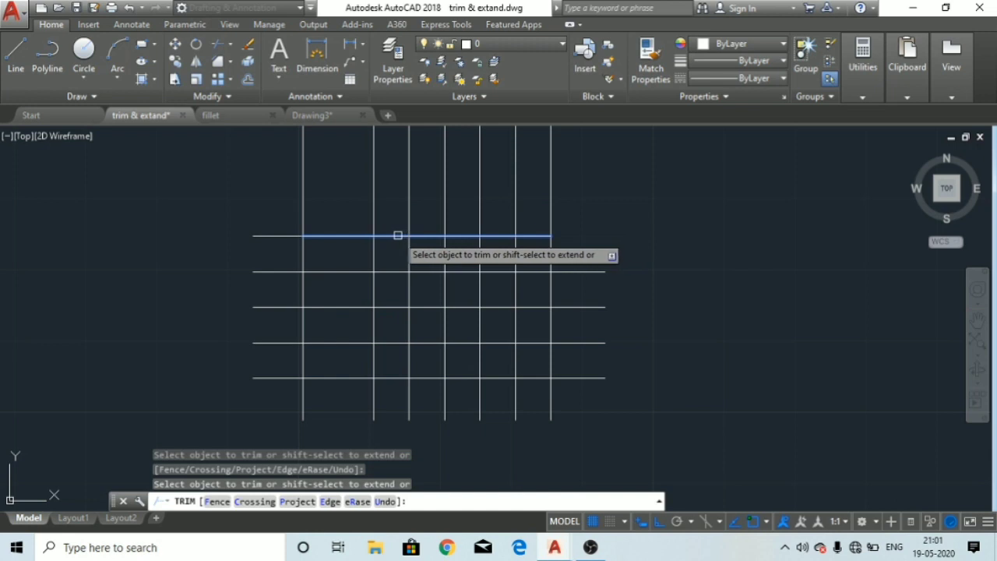
# - Trim the top horizontal line's segment between the third and fourth verticals again, restore it by extending, and end the Trim command
pyautogui.click(418, 235)
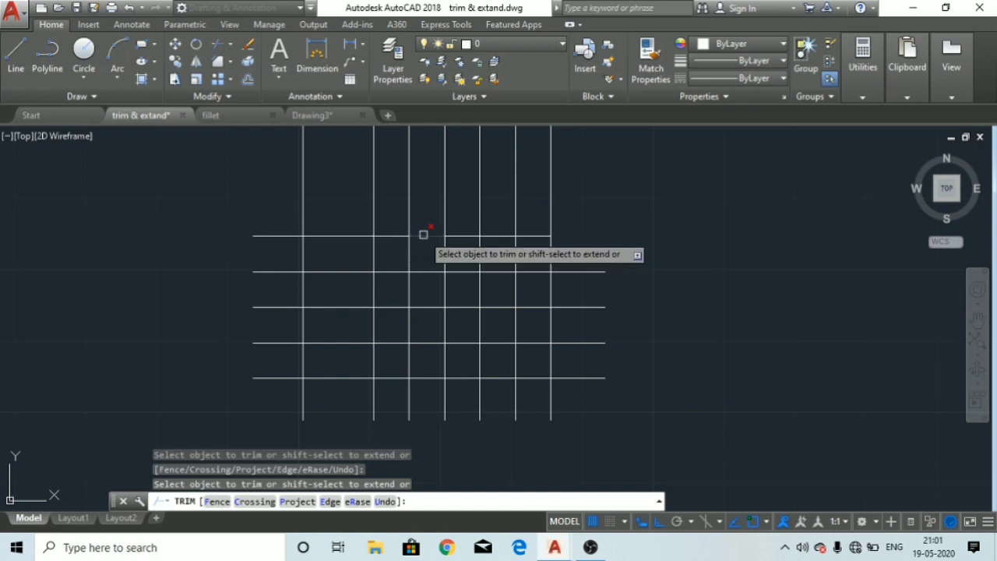
pyautogui.press('Escape')
pyautogui.press('Escape')
pyautogui.press('Escape')
pyautogui.press('Escape')
pyautogui.scroll(-2, 668, 218)
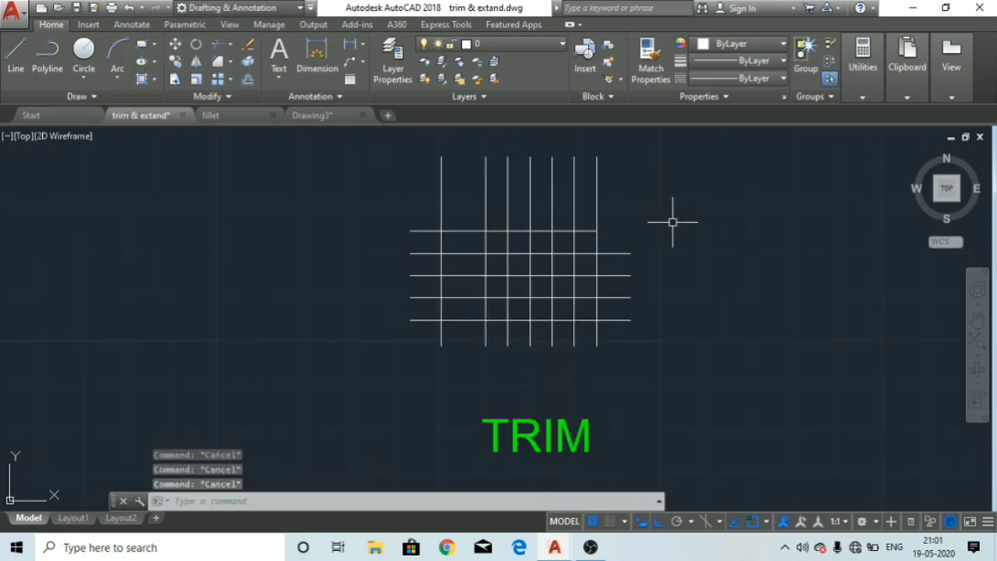
# - Switch to the fillet drawing, showing the plain rectangle beside its rounded result
pyautogui.moveTo(674, 222); pyautogui.dragTo(601, 238, button='middle')
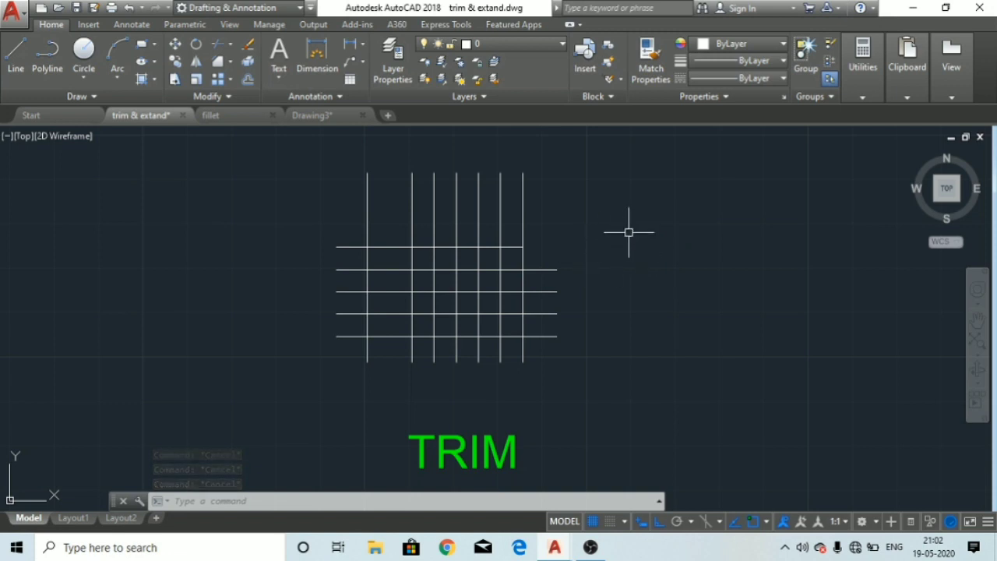
pyautogui.click(230, 62)
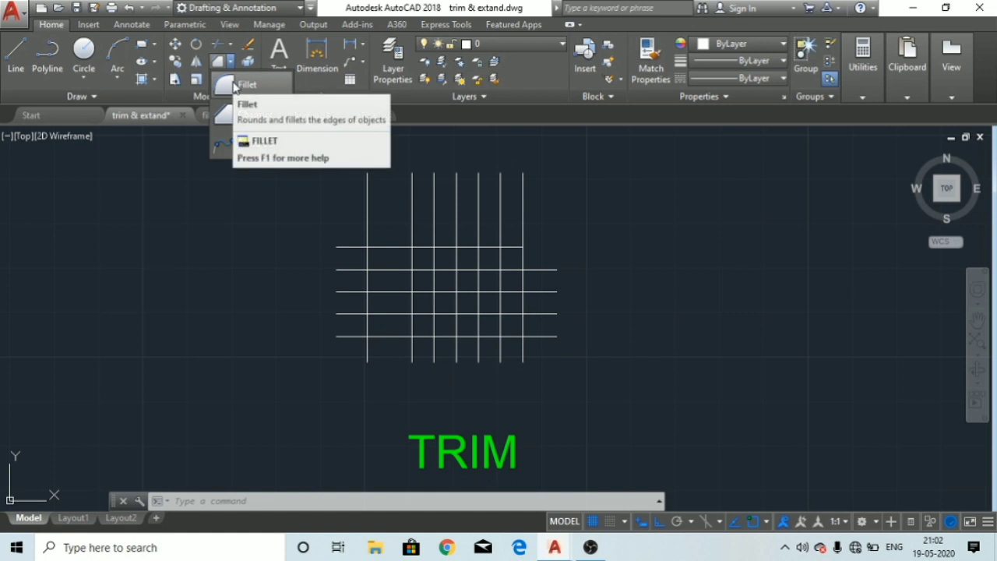
pyautogui.click(232, 82)
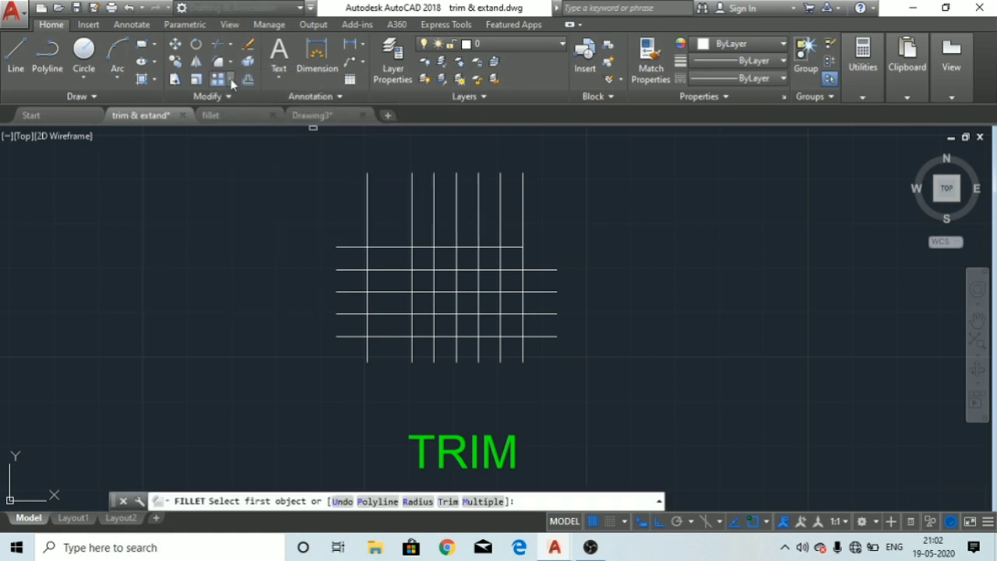
pyautogui.click(229, 63)
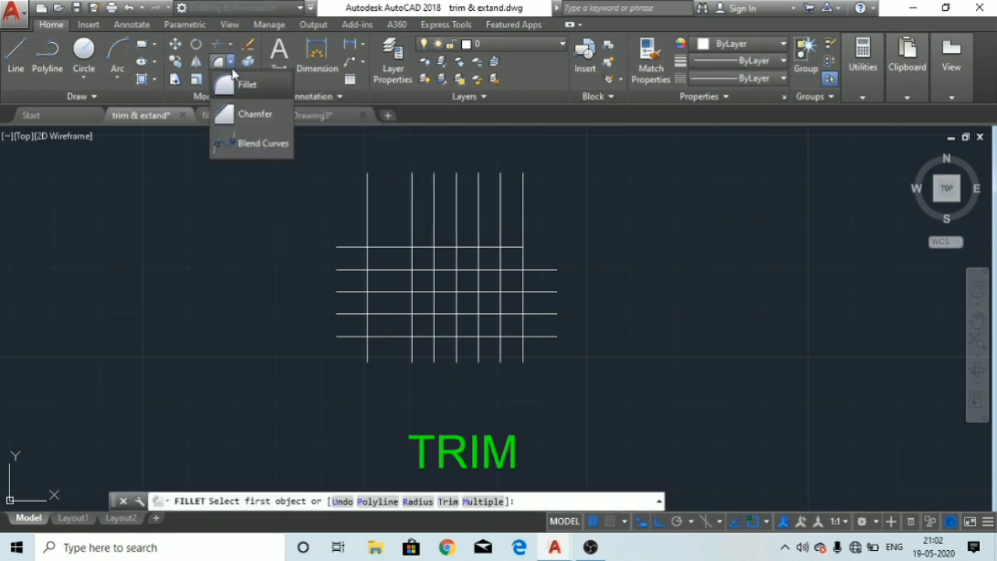
pyautogui.click(234, 117)
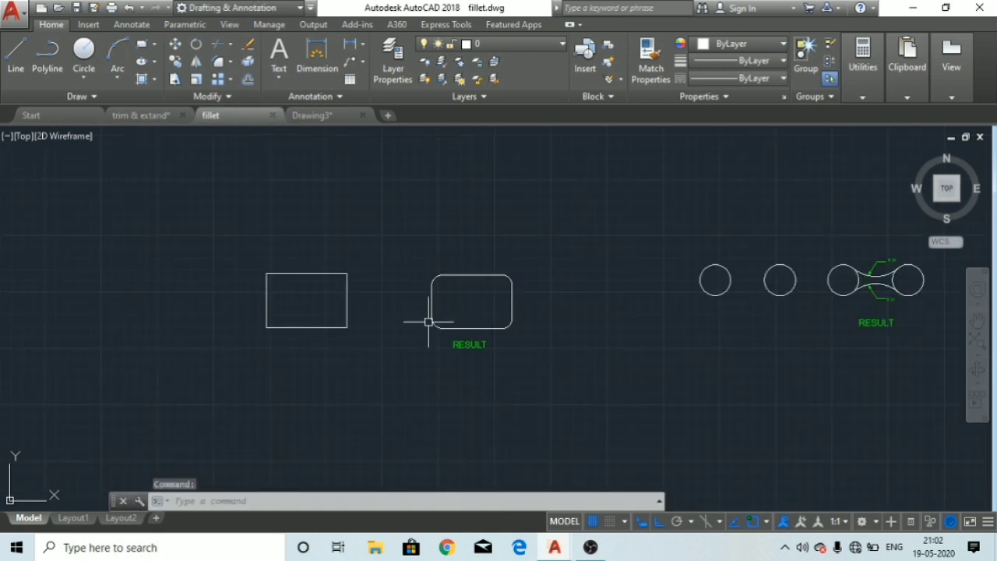
pyautogui.scroll(4, 429, 321)
pyautogui.moveTo(405, 312); pyautogui.dragTo(581, 338, button='middle')
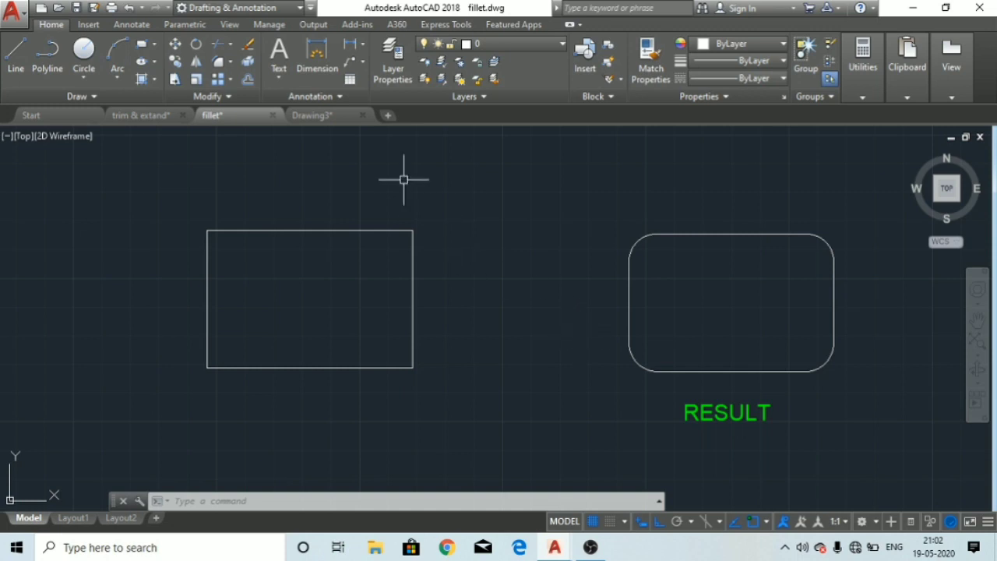
# - Fillet the plain rectangle's lower-right corner with a radius of 10
pyautogui.click(231, 67)
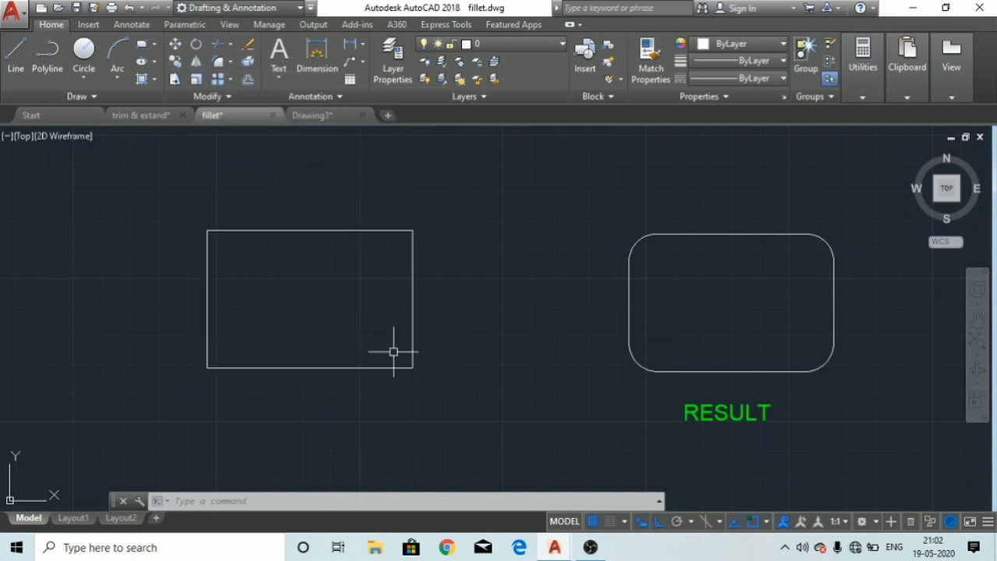
pyautogui.write('f')
pyautogui.press('Return')
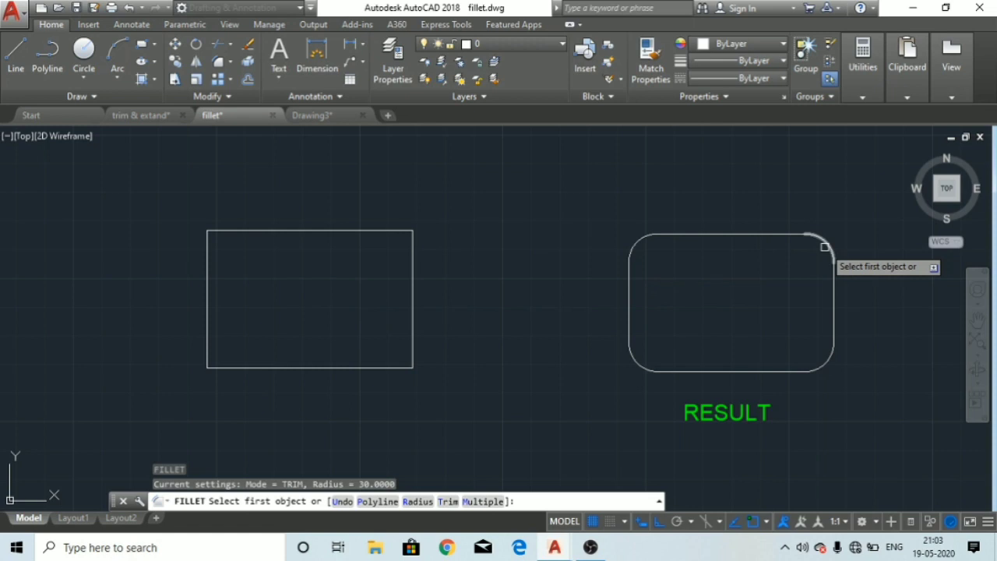
pyautogui.click(416, 502)
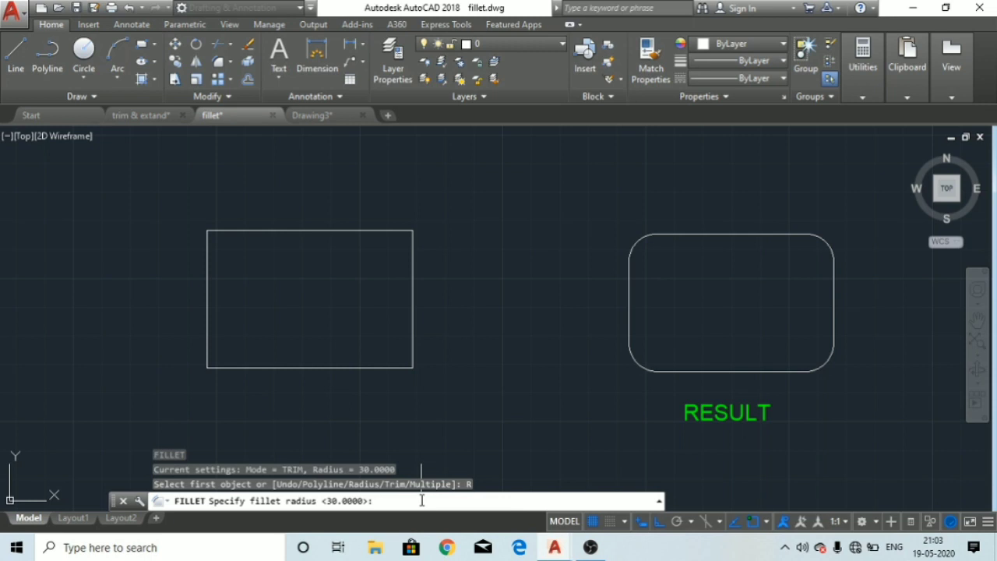
pyautogui.write('10')
pyautogui.press('Return')
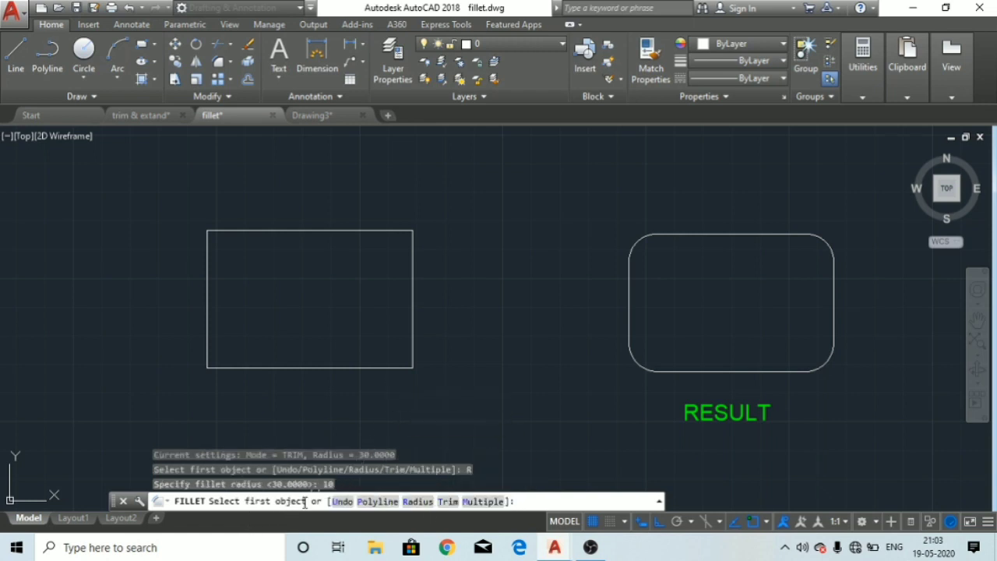
pyautogui.click(357, 366)
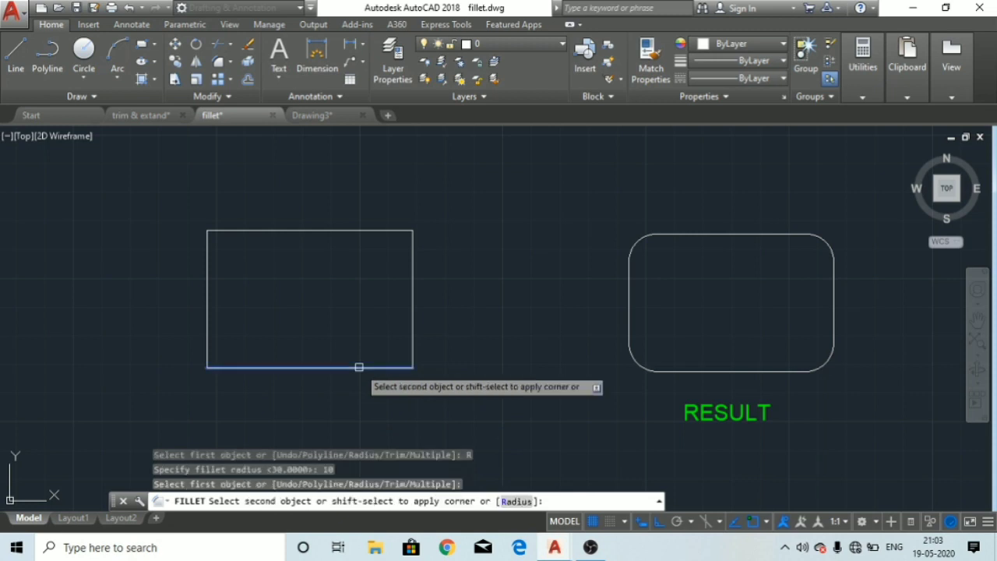
pyautogui.click(414, 322)
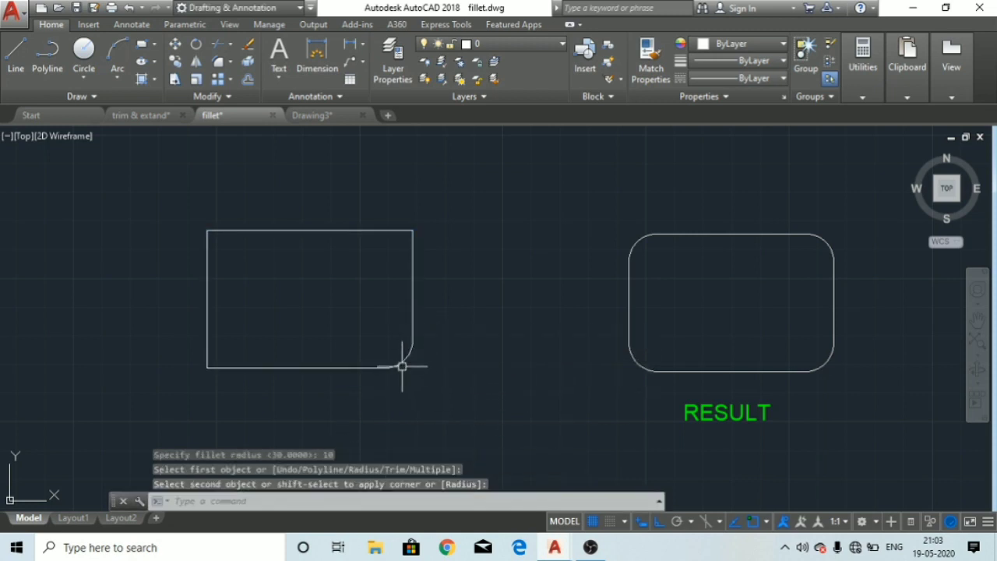
# - Inspect the rounded lower-right corner and fillet the rectangle's upper-right corner with the same radius
pyautogui.scroll(2, 407, 348)
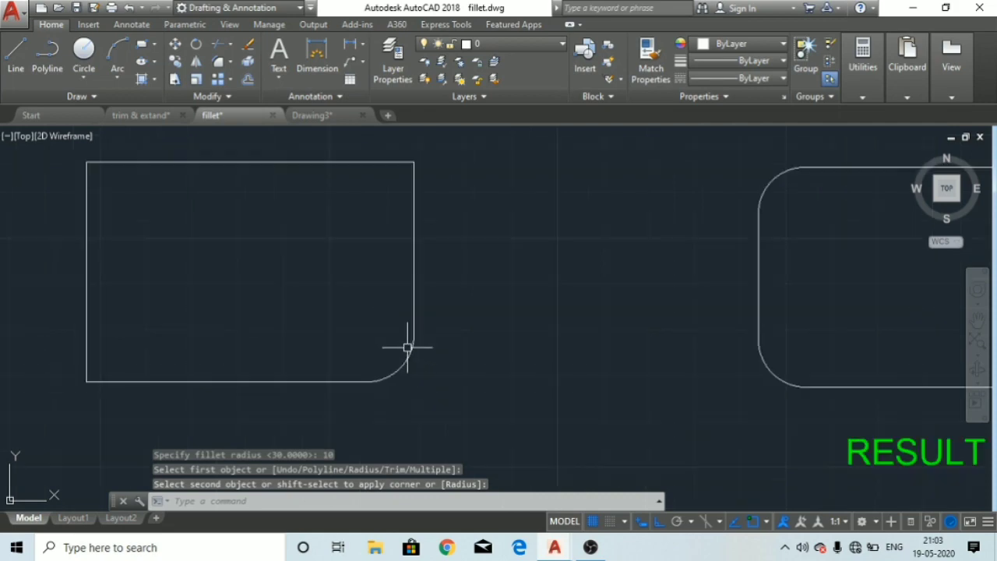
pyautogui.scroll(2, 406, 348)
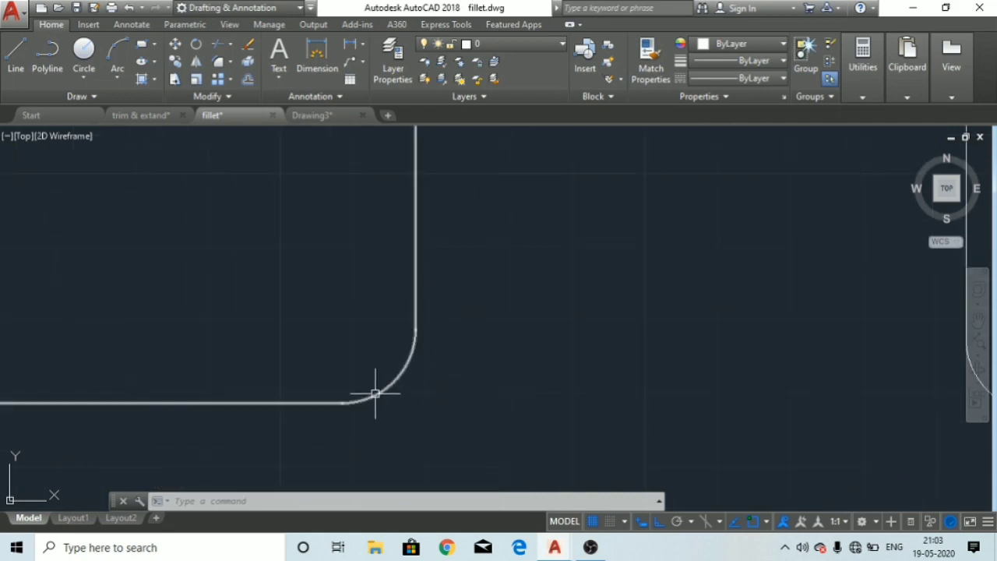
pyautogui.scroll(-2, 493, 397)
pyautogui.moveTo(521, 396)
pyautogui.mouseDown(button='middle')
pyautogui.moveTo(426, 368)
pyautogui.moveTo(452, 363)
pyautogui.moveTo(573, 396)
pyautogui.mouseUp(button='middle')
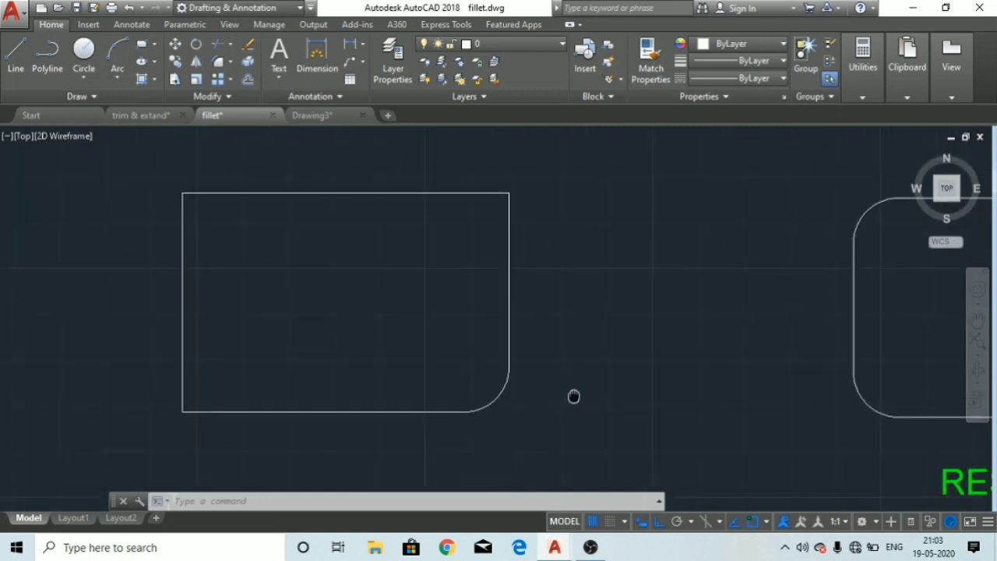
pyautogui.scroll(-1, 551, 384)
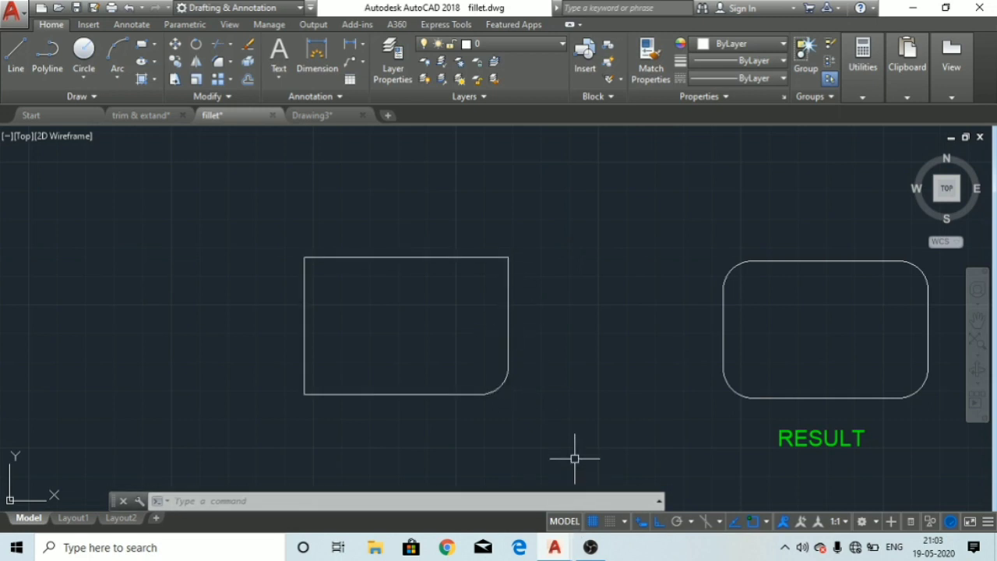
pyautogui.write('fillet')
pyautogui.press('Return')
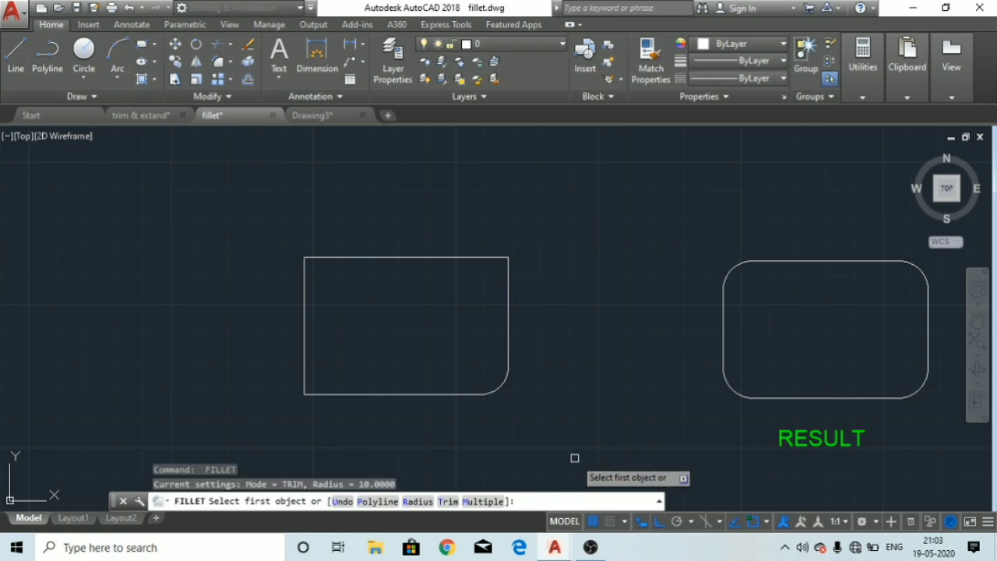
pyautogui.click(507, 273)
pyautogui.click(480, 257)
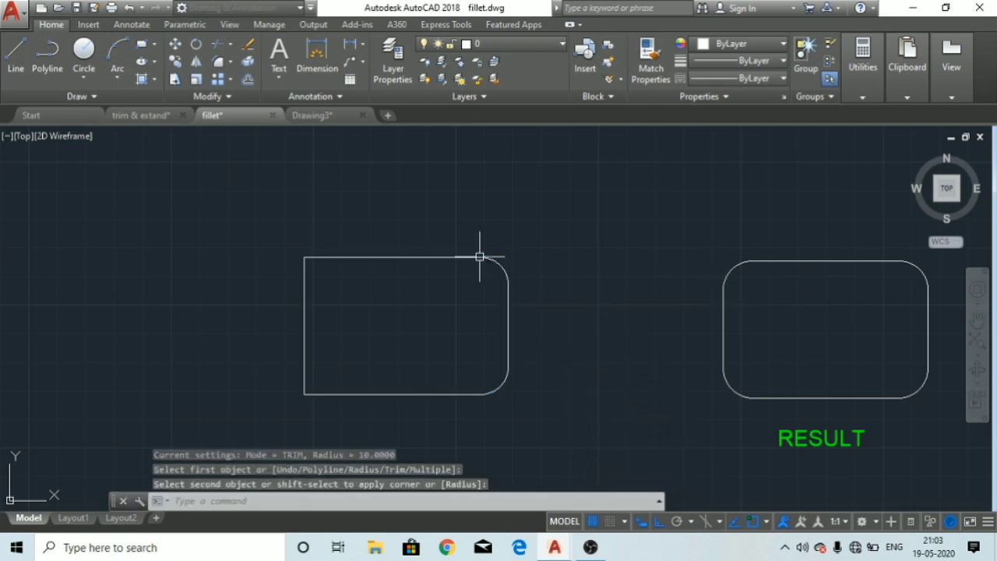
# - Fillet the rectangle's upper-left and lower-left corners with the same radius and end the command
pyautogui.press('Return')
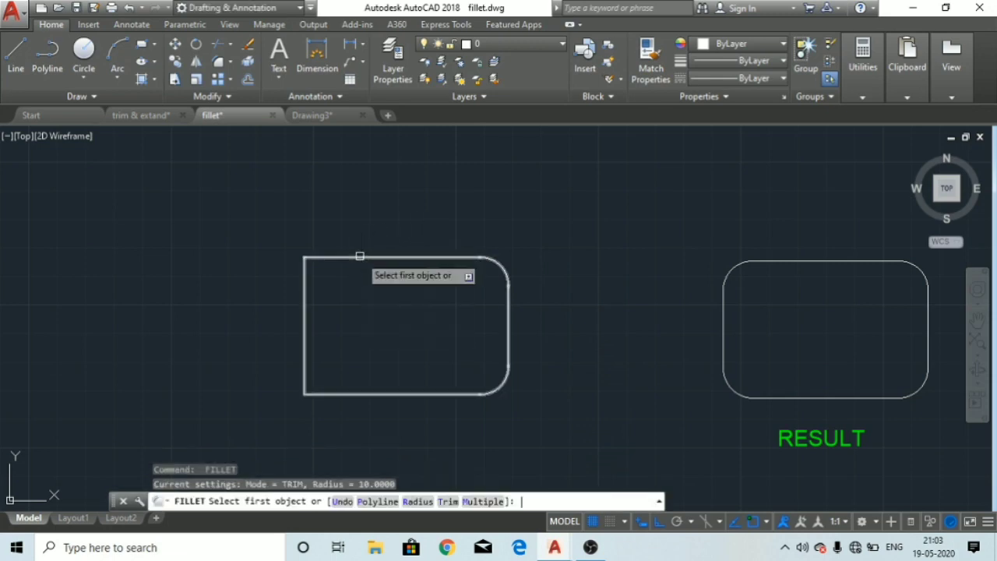
pyautogui.click(359, 256)
pyautogui.click(305, 287)
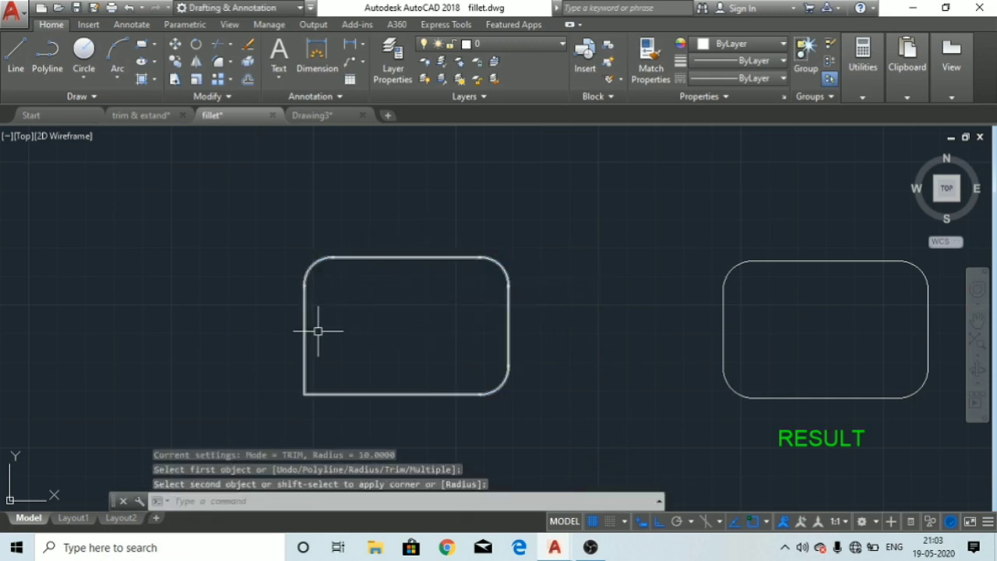
pyautogui.press('Return')
pyautogui.click(348, 394)
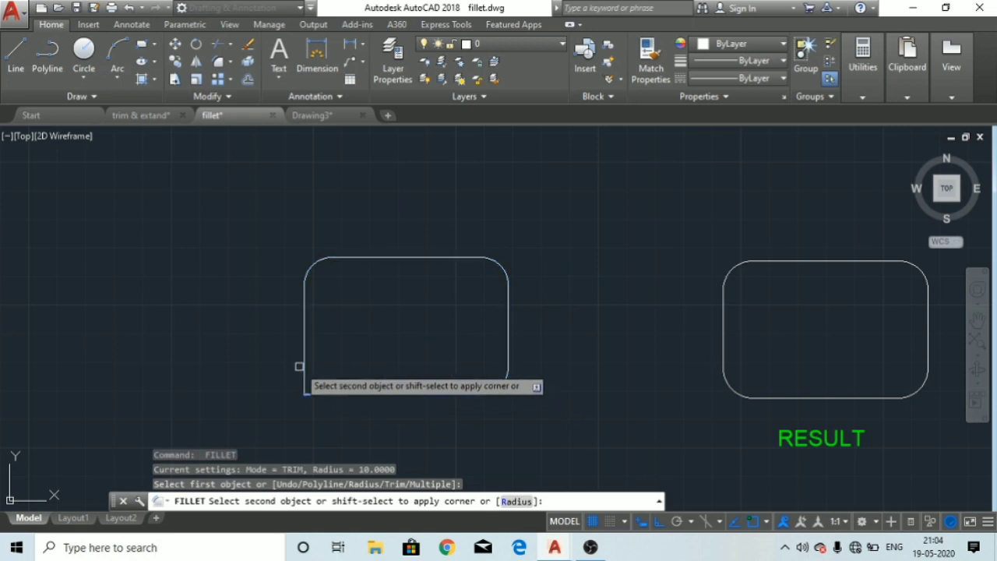
pyautogui.click(300, 365)
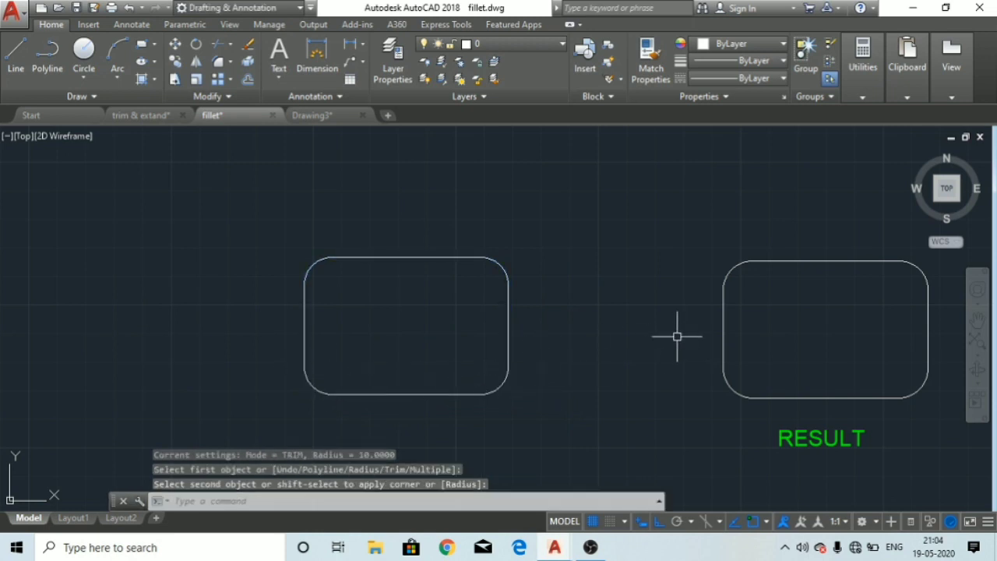
pyautogui.press('Escape')
pyautogui.press('Escape')
pyautogui.press('Escape')
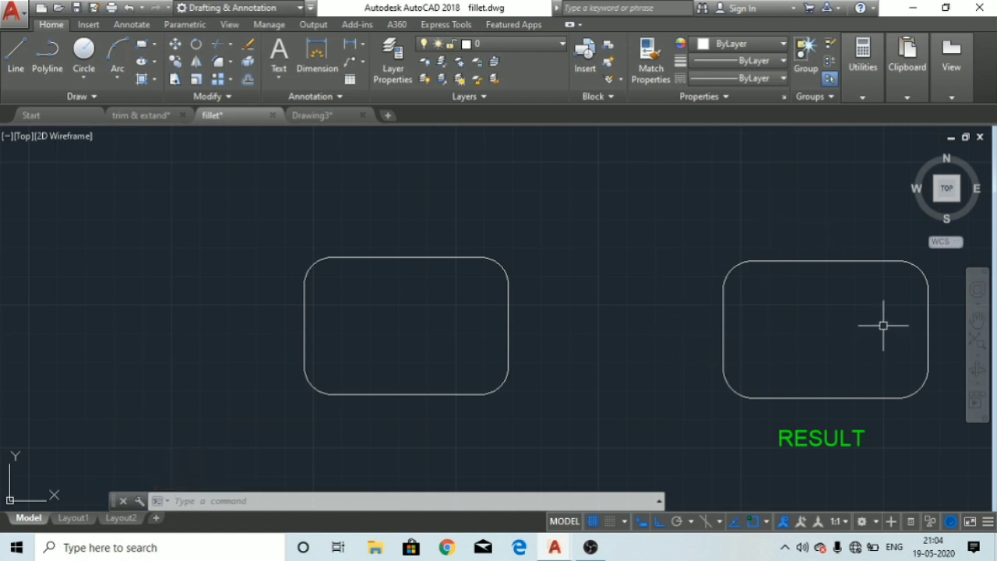
# - Fillet the upper sides of the two plain circles with a radius of 30, forming an arc between them
pyautogui.moveTo(883, 324); pyautogui.dragTo(124, 319, button='middle')
pyautogui.moveTo(499, 310); pyautogui.dragTo(116, 329, button='middle')
pyautogui.moveTo(330, 385); pyautogui.dragTo(407, 397, button='middle')
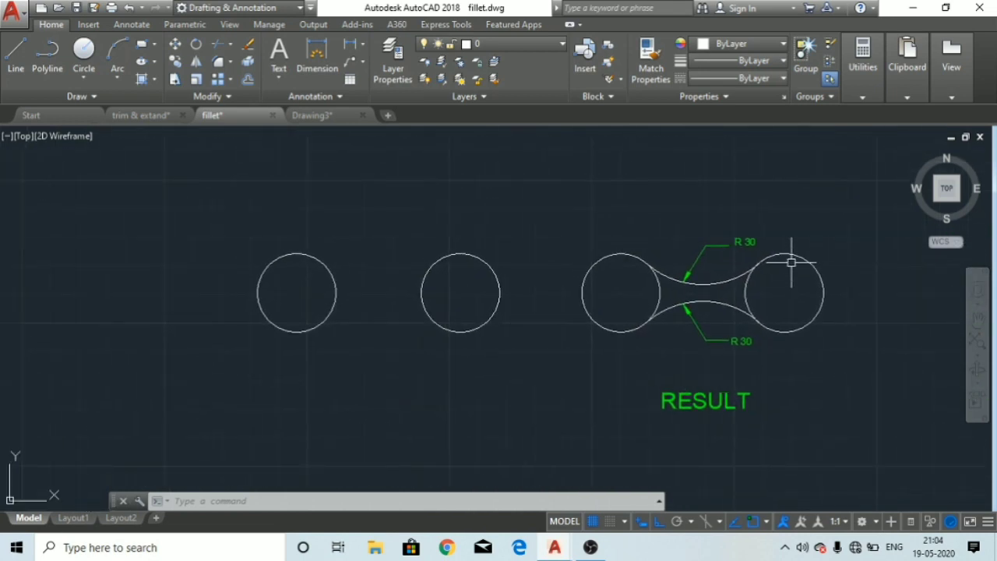
pyautogui.scroll(2, 788, 258)
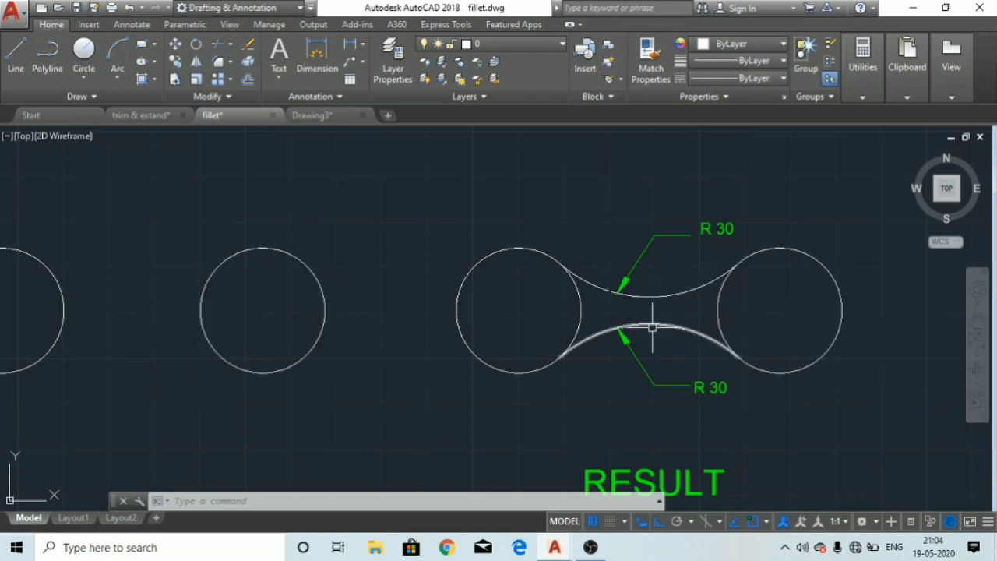
pyautogui.moveTo(528, 402); pyautogui.dragTo(619, 379, button='middle')
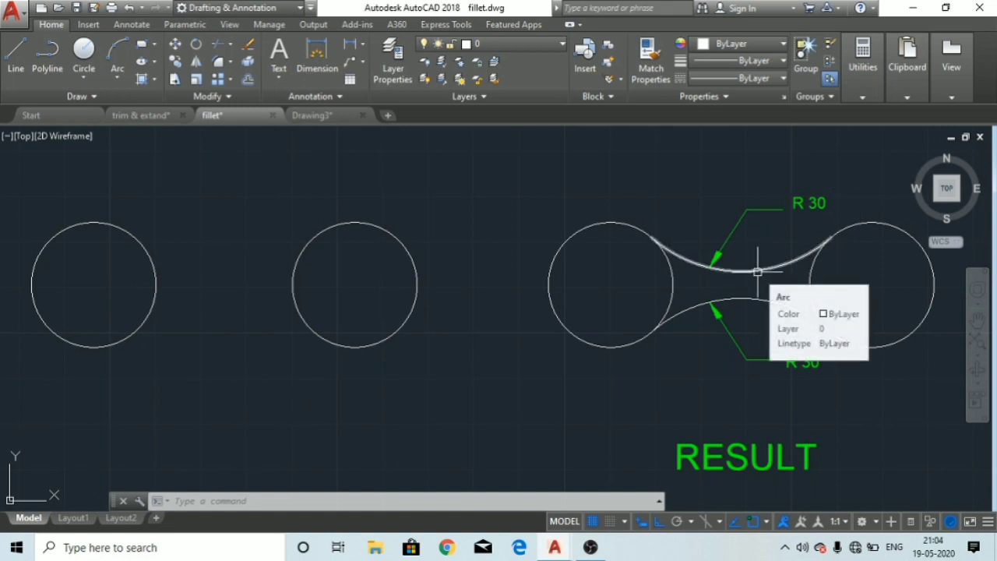
pyautogui.click(219, 63)
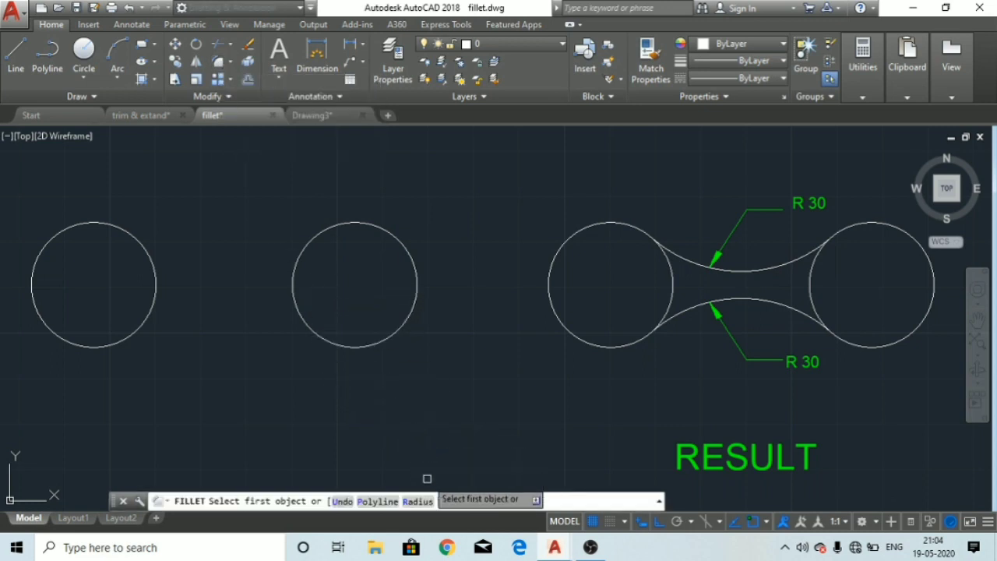
pyautogui.click(418, 502)
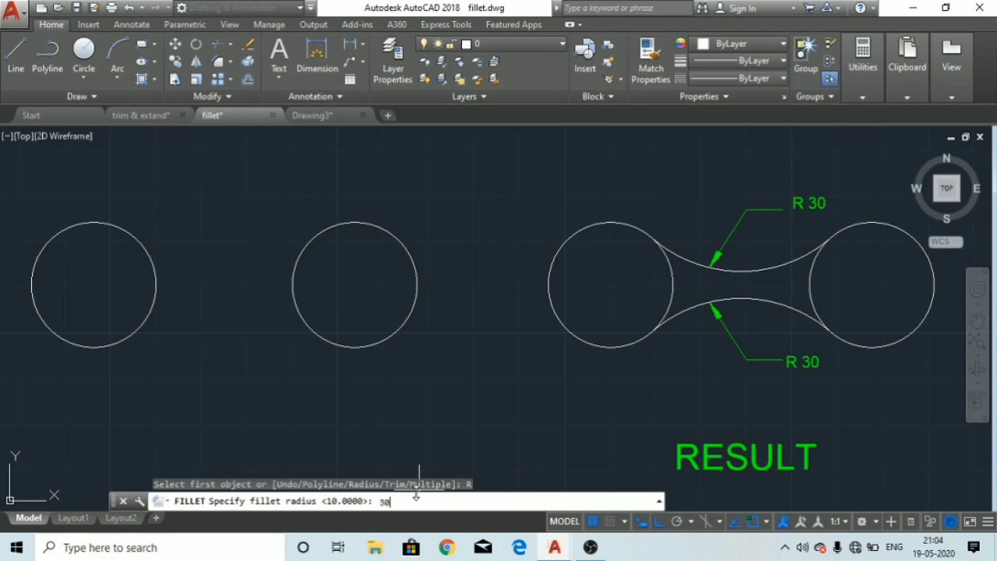
pyautogui.press('Return')
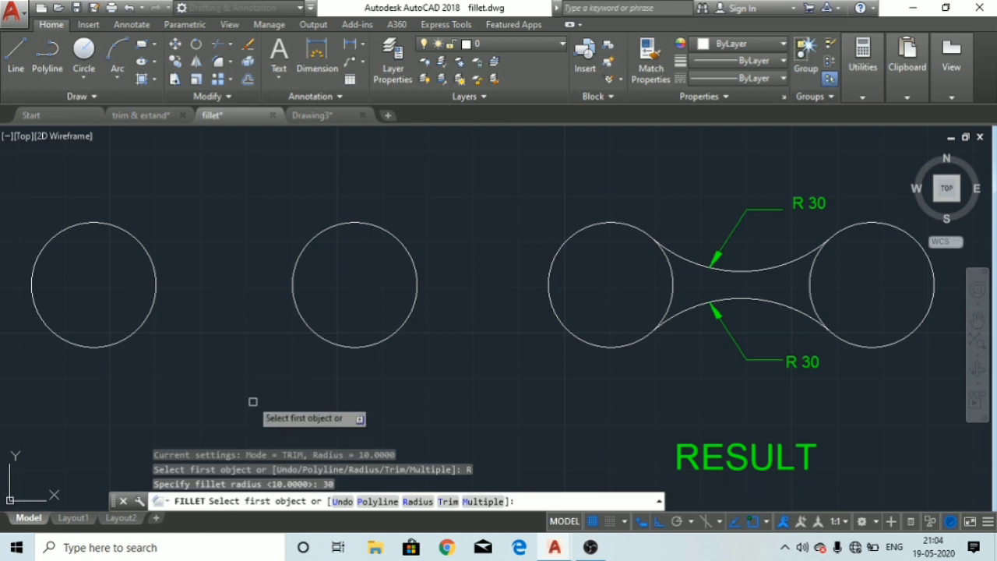
pyautogui.click(131, 230)
pyautogui.click(307, 242)
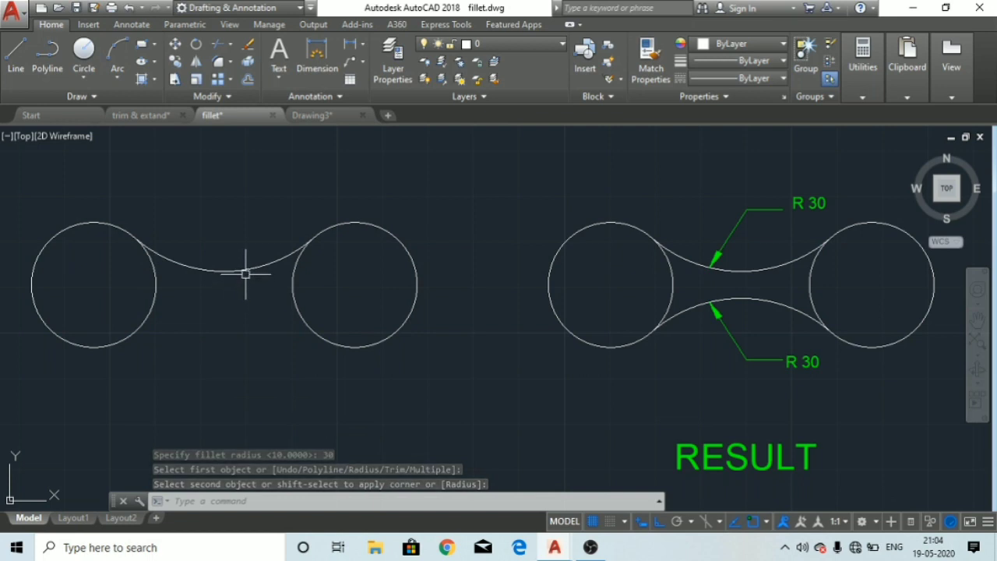
# - Fillet the lower sides of the same two circles with the same radius and end the command
pyautogui.press('Return')
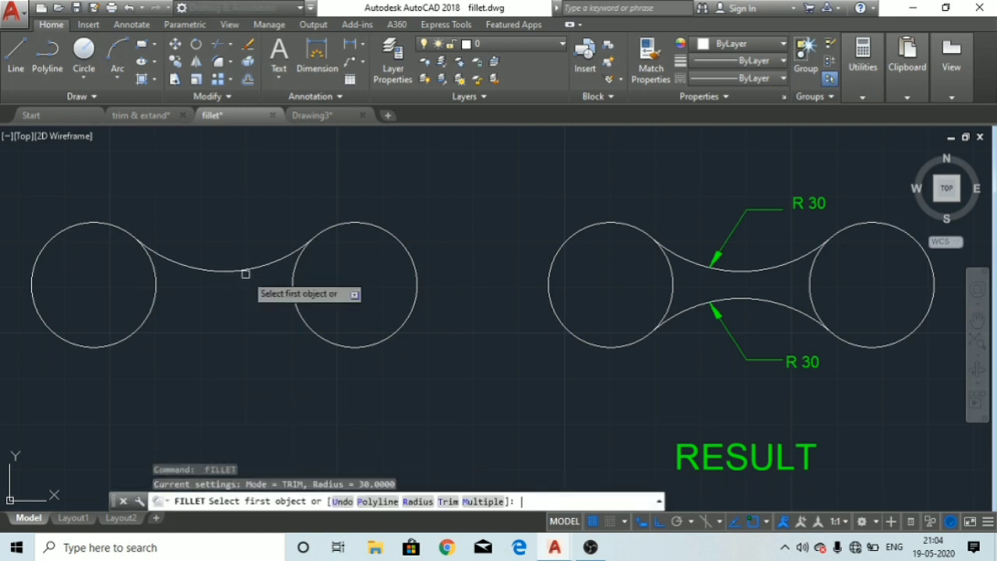
pyautogui.click(112, 343)
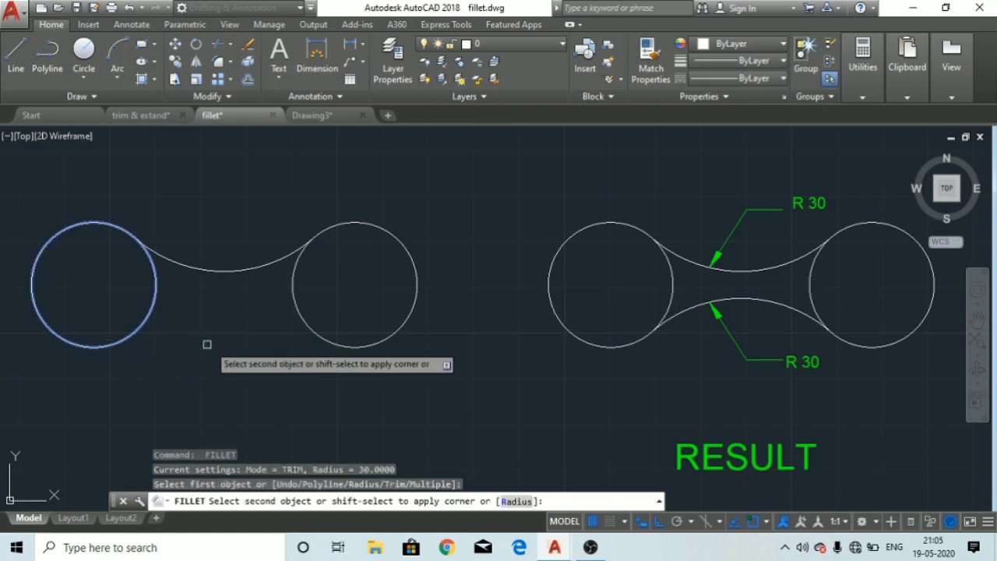
pyautogui.click(304, 325)
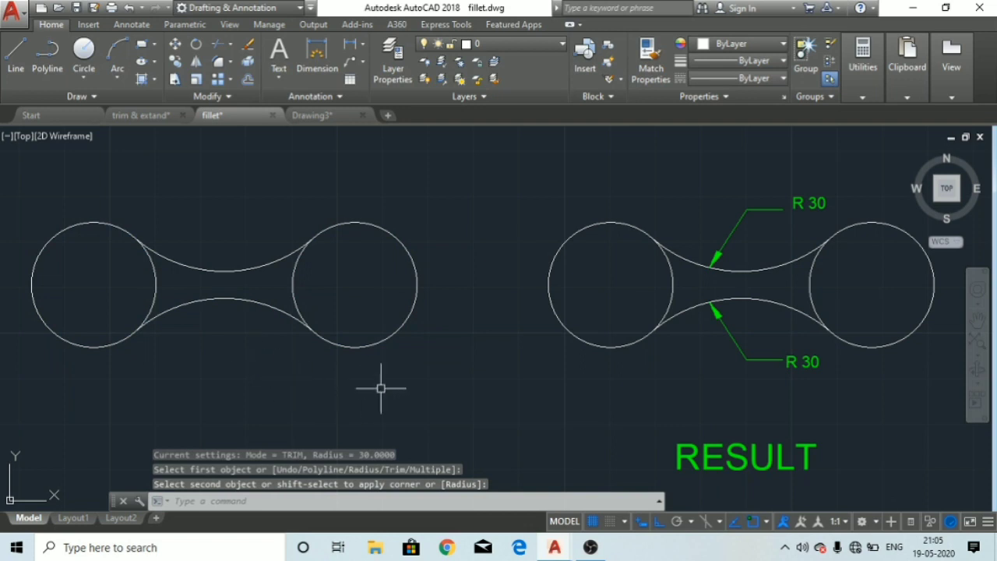
pyautogui.press('Escape')
pyautogui.press('Escape')
pyautogui.press('Escape')
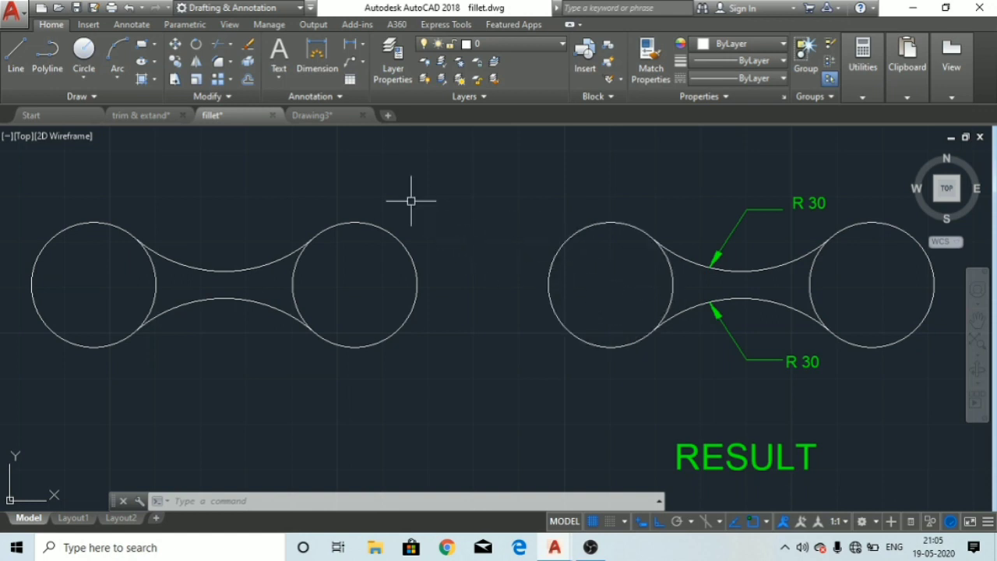
# - Switch to Drawing3 and examine the chamfer-by-angle result with its length and angle dimensions beside the plain triangle
pyautogui.click(230, 62)
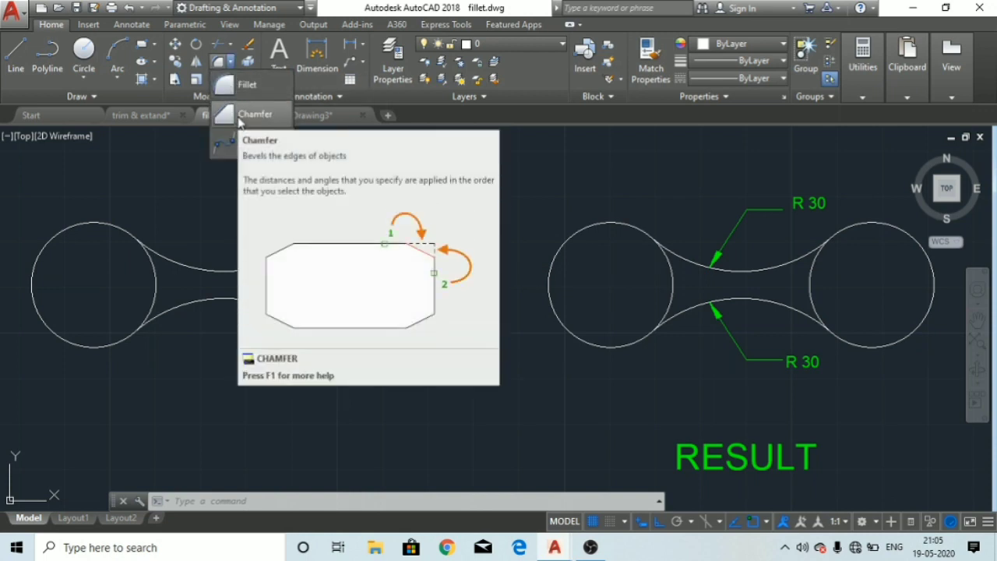
pyautogui.click(232, 63)
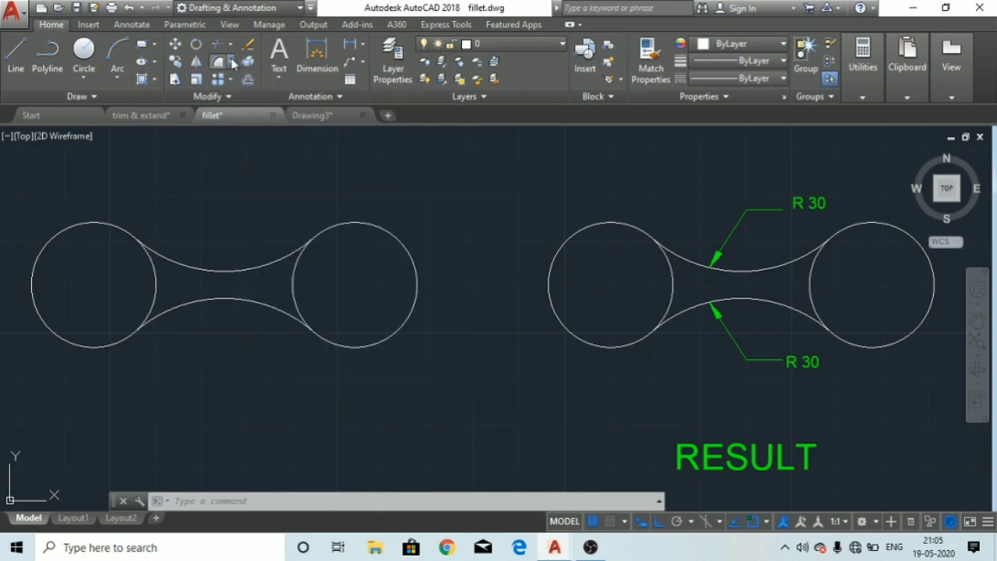
pyautogui.click(312, 115)
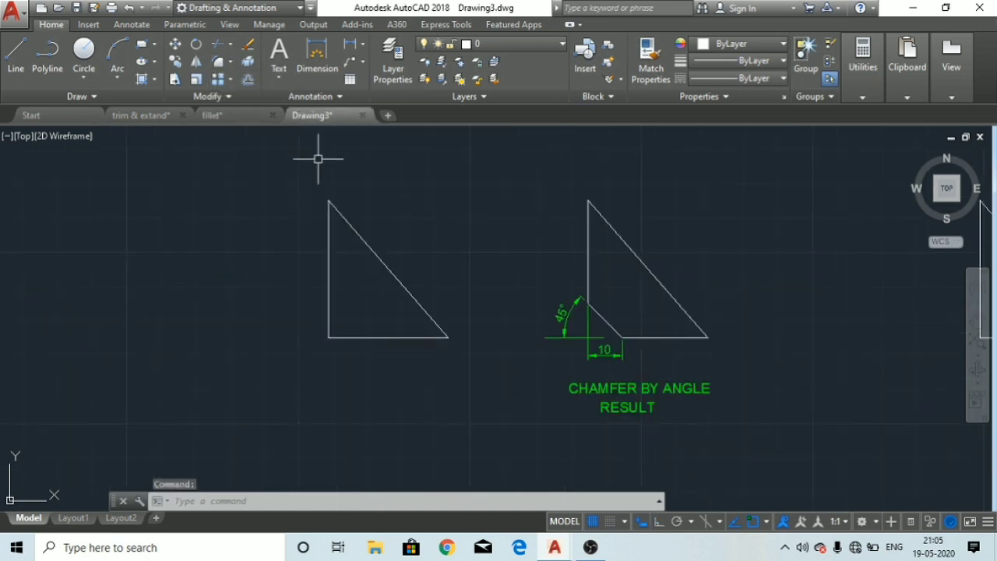
pyautogui.scroll(3, 382, 233)
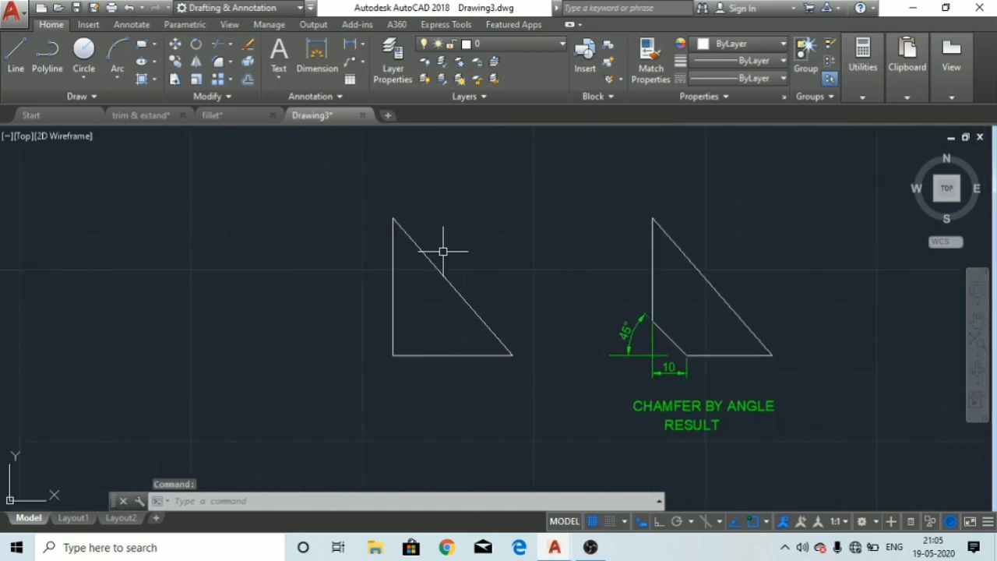
pyautogui.moveTo(443, 251); pyautogui.dragTo(400, 206, button='middle')
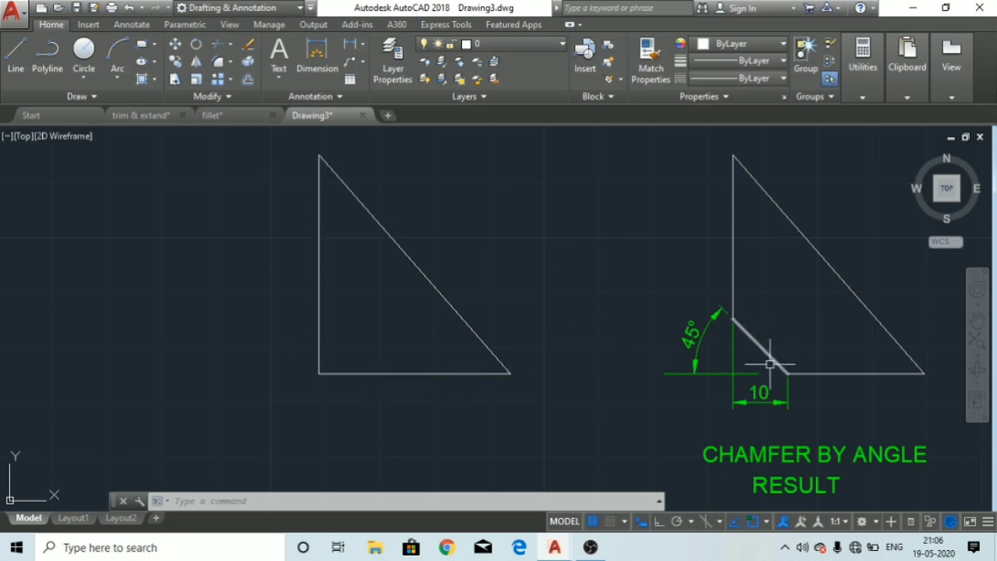
pyautogui.scroll(2, 775, 363)
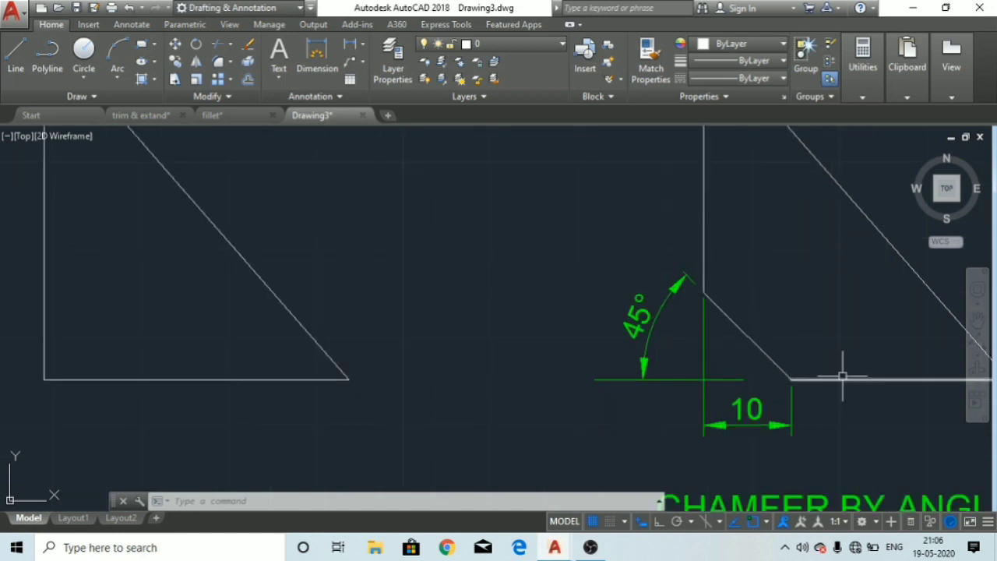
pyautogui.scroll(-2, 841, 378)
pyautogui.moveTo(844, 391); pyautogui.dragTo(839, 377, button='middle')
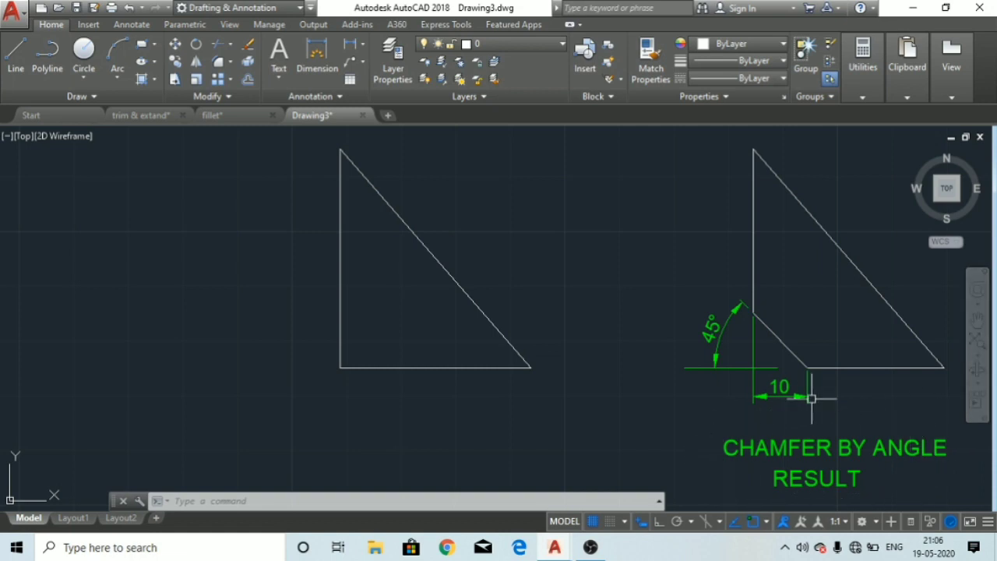
# - Chamfer the plain triangle's lower-left corner by angle, with length 10 and angle 45, picking the base line first and the vertical line second
pyautogui.click(230, 62)
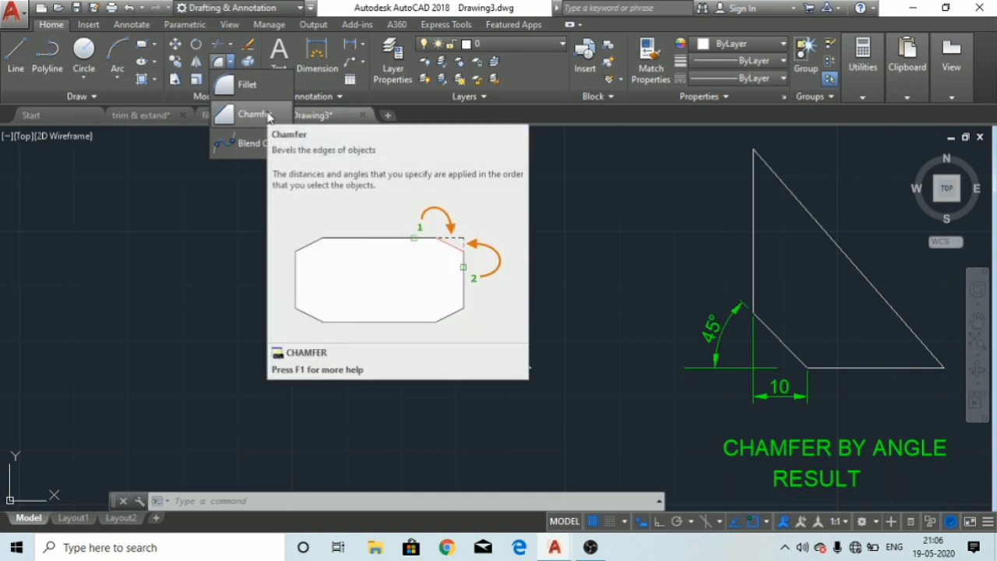
pyautogui.click(257, 114)
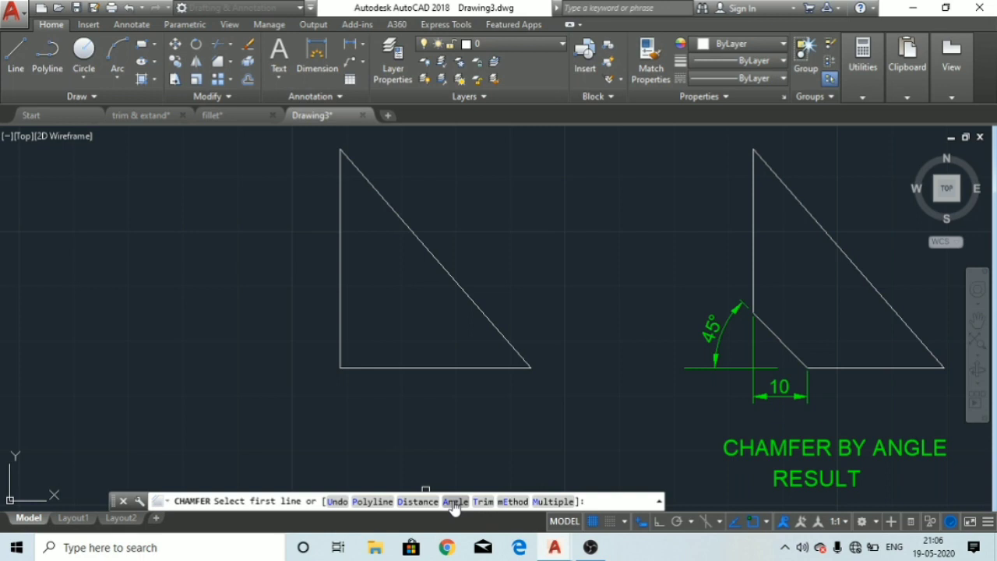
pyautogui.click(455, 502)
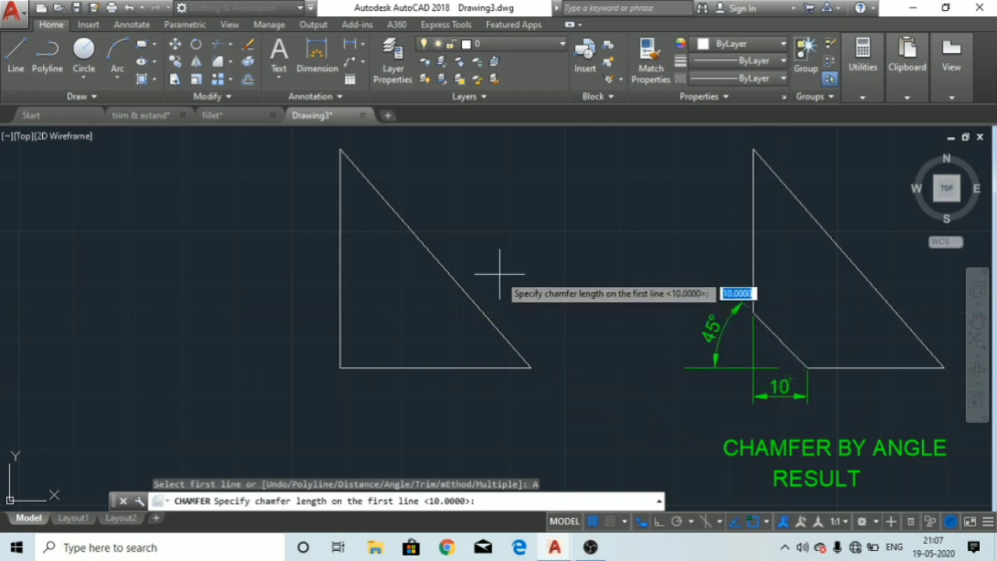
pyautogui.write('10')
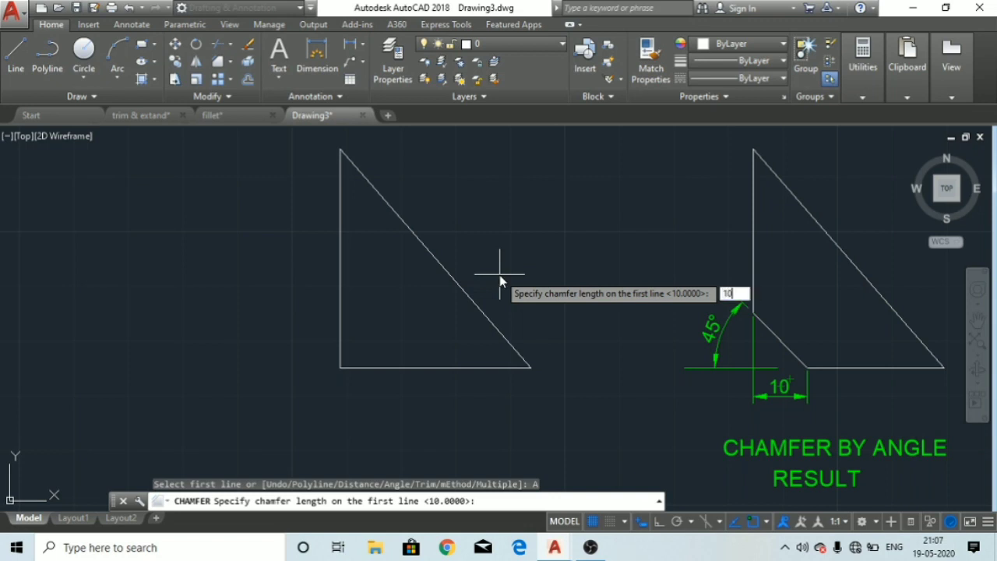
pyautogui.press('Return')
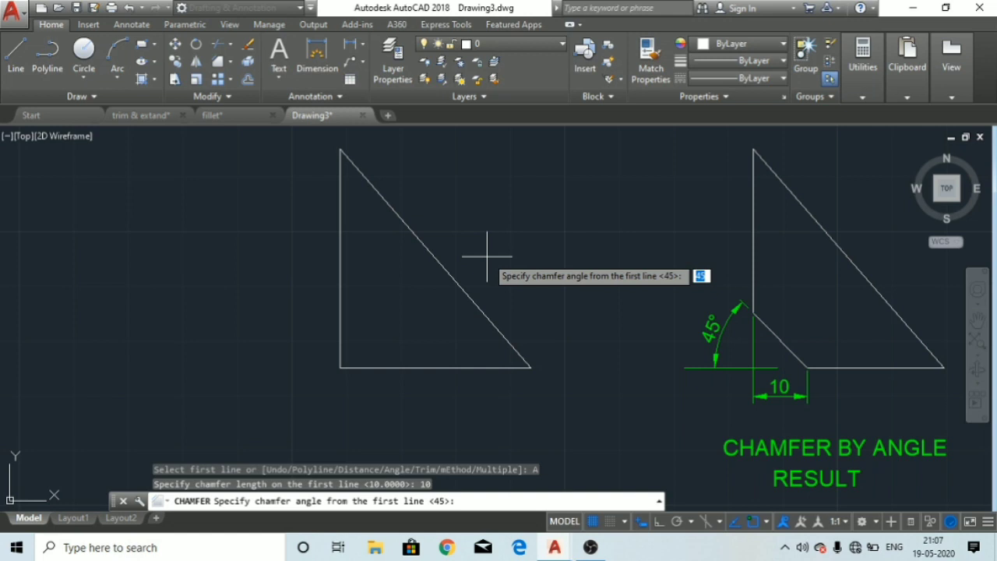
pyautogui.write('45')
pyautogui.press('Return')
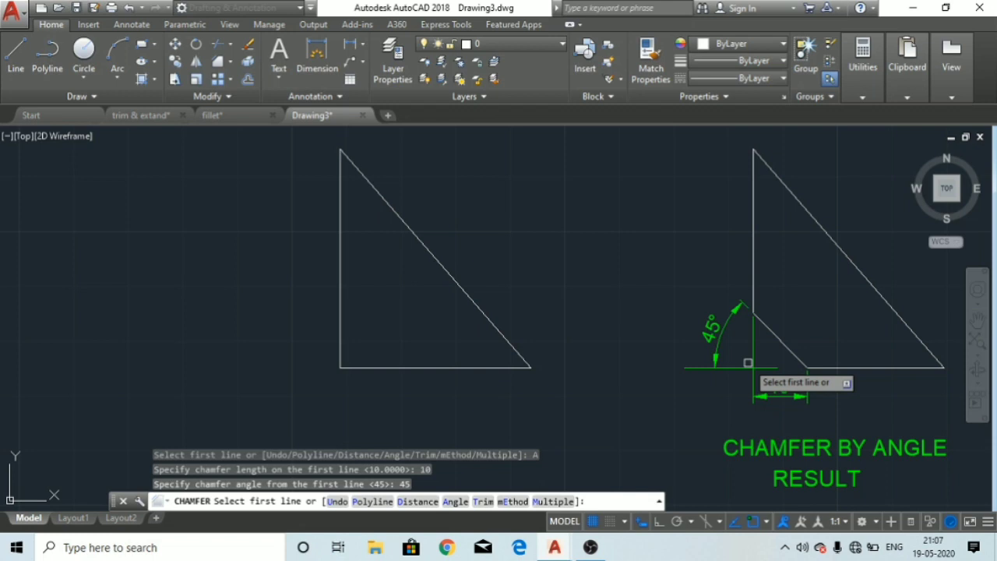
pyautogui.click(375, 367)
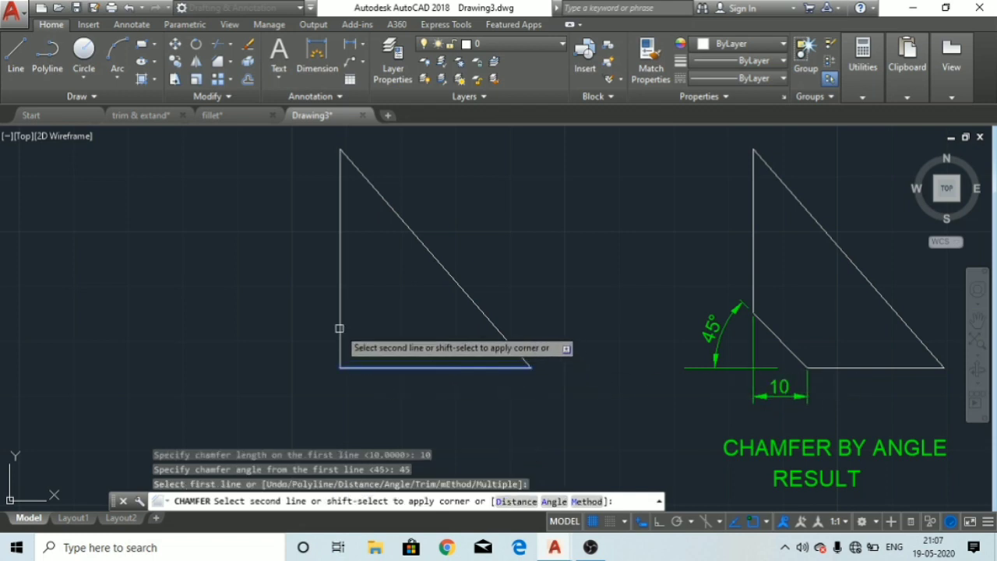
pyautogui.click(338, 326)
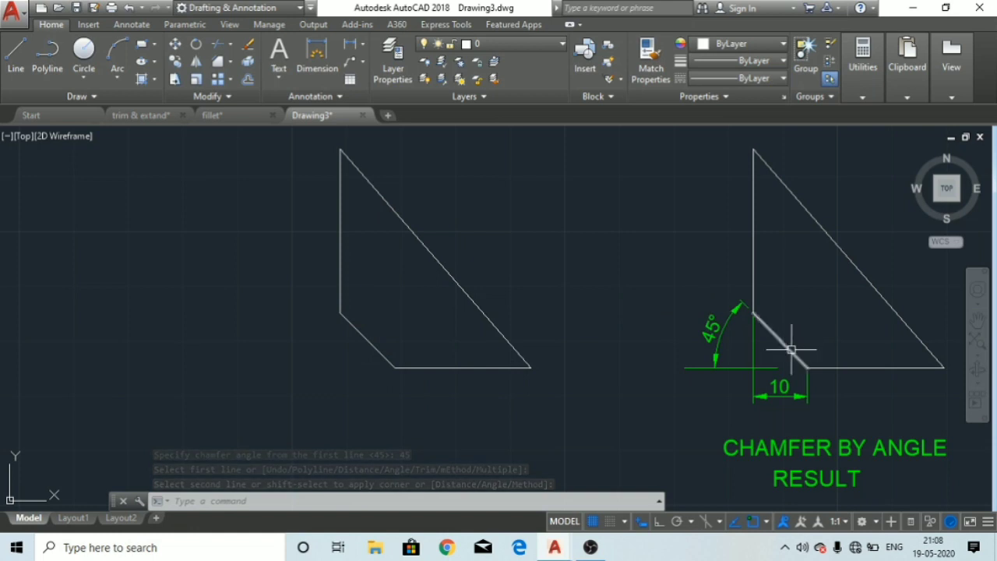
pyautogui.moveTo(791, 350)
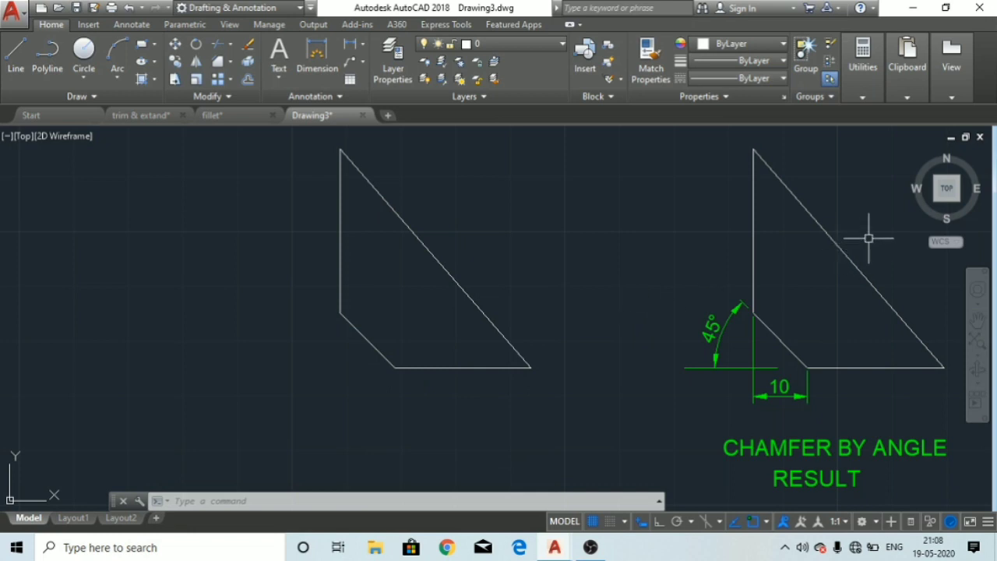
# - Chamfer the lower-left corner of the triangle beside the chamfer-by-distance result, using distances 10 on the base and 15 on the vertical line
pyautogui.moveTo(874, 240)
pyautogui.mouseDown(button='middle')
pyautogui.moveTo(512, 239)
pyautogui.moveTo(7, 278)
pyautogui.mouseUp(button='middle')
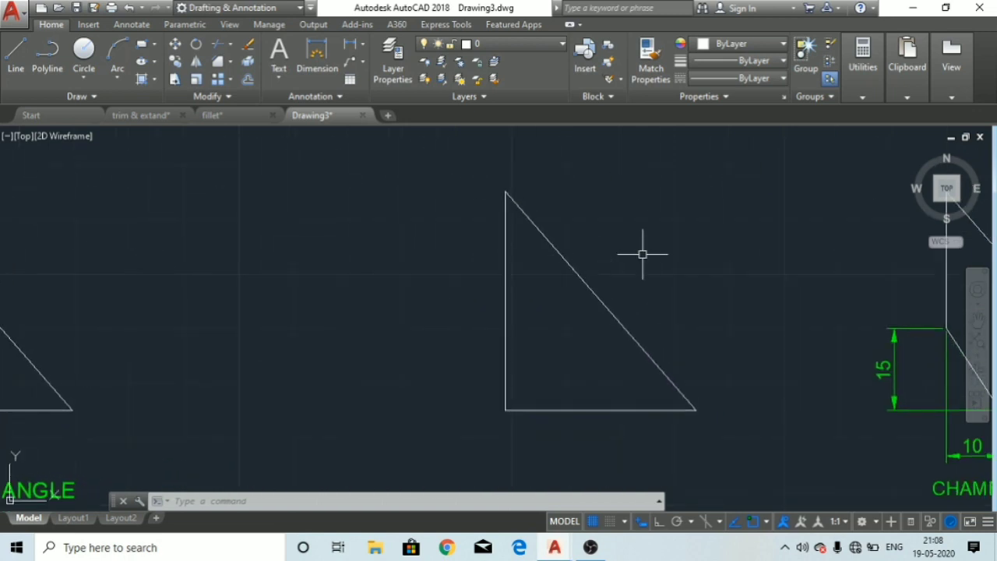
pyautogui.moveTo(646, 250)
pyautogui.mouseDown(button='middle')
pyautogui.moveTo(403, 235)
pyautogui.moveTo(406, 211)
pyautogui.mouseUp(button='middle')
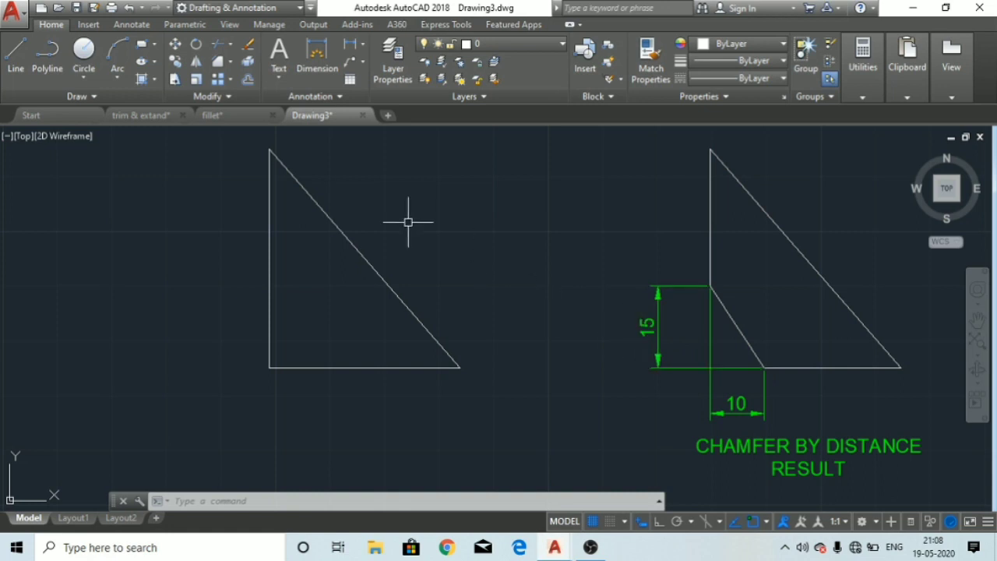
pyautogui.click(218, 64)
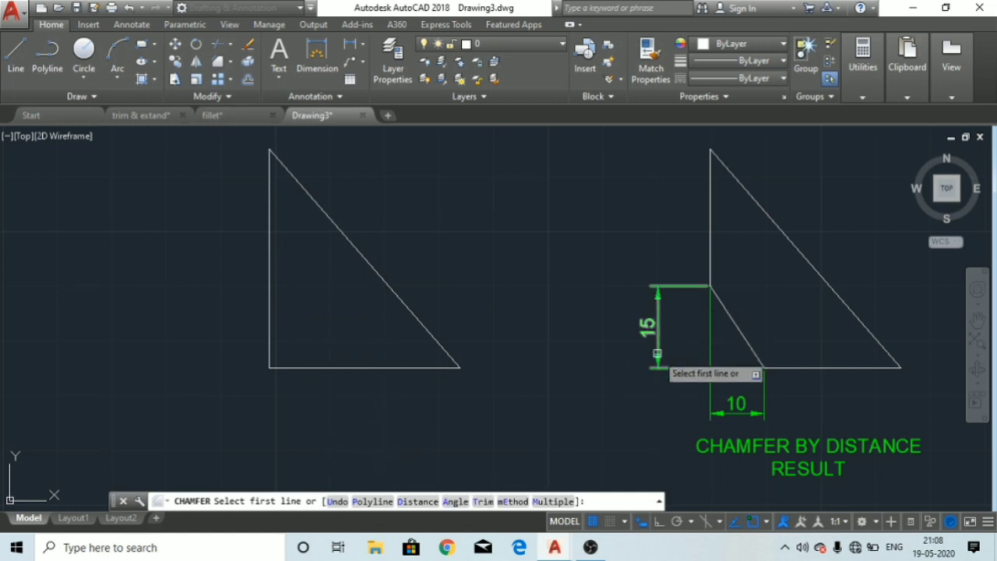
pyautogui.click(420, 504)
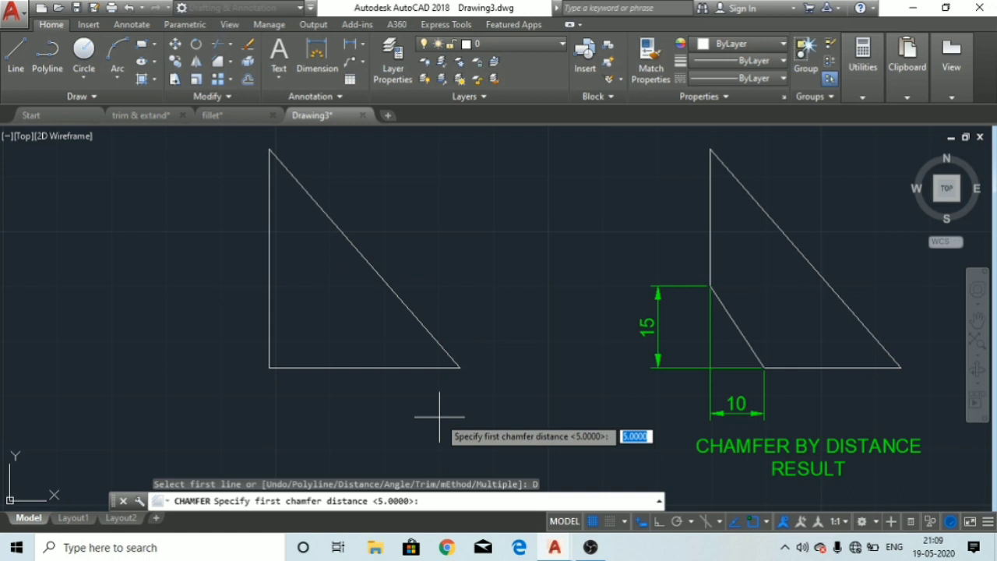
pyautogui.write('10')
pyautogui.press('Return')
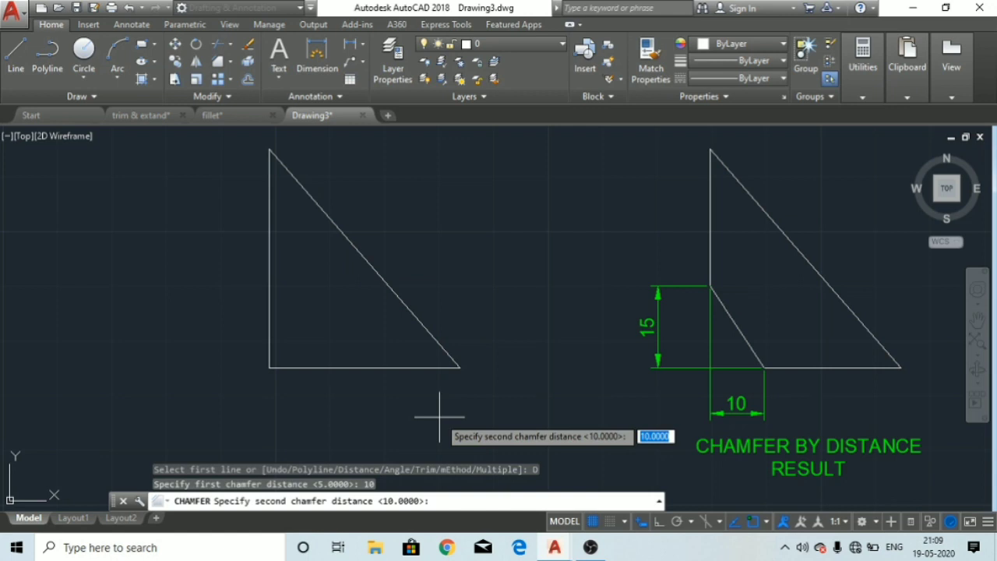
pyautogui.write('15')
pyautogui.press('Return')
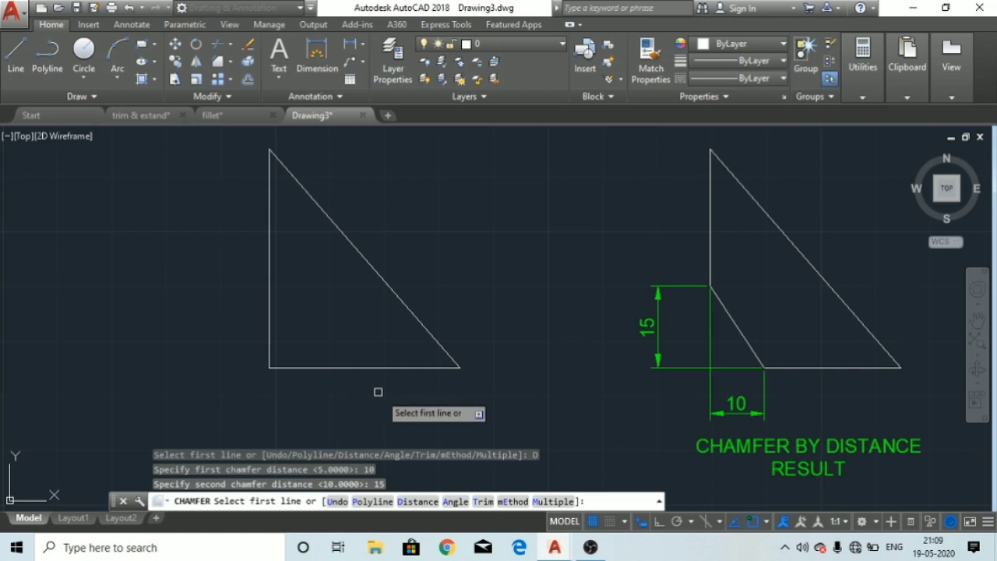
pyautogui.click(296, 370)
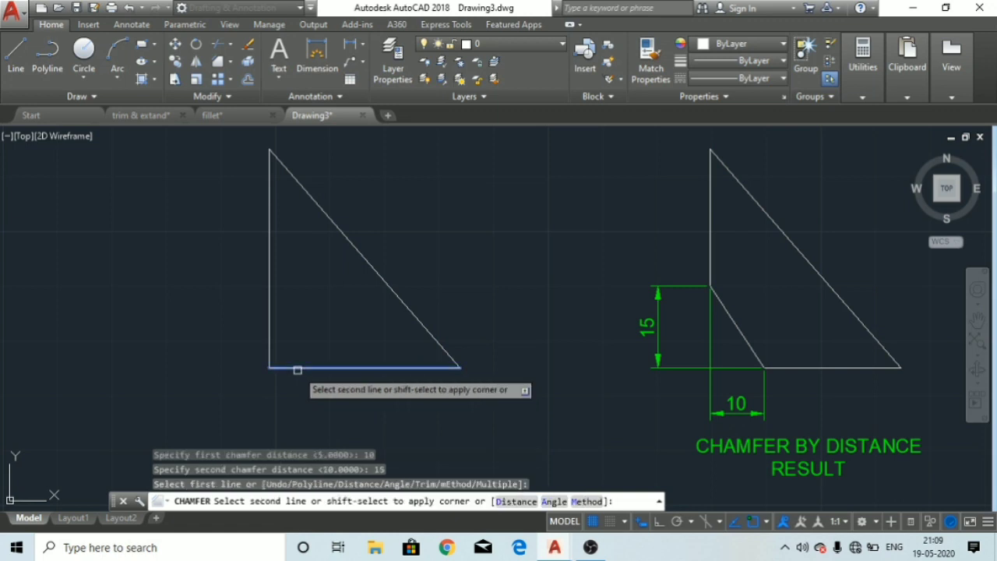
pyautogui.click(270, 299)
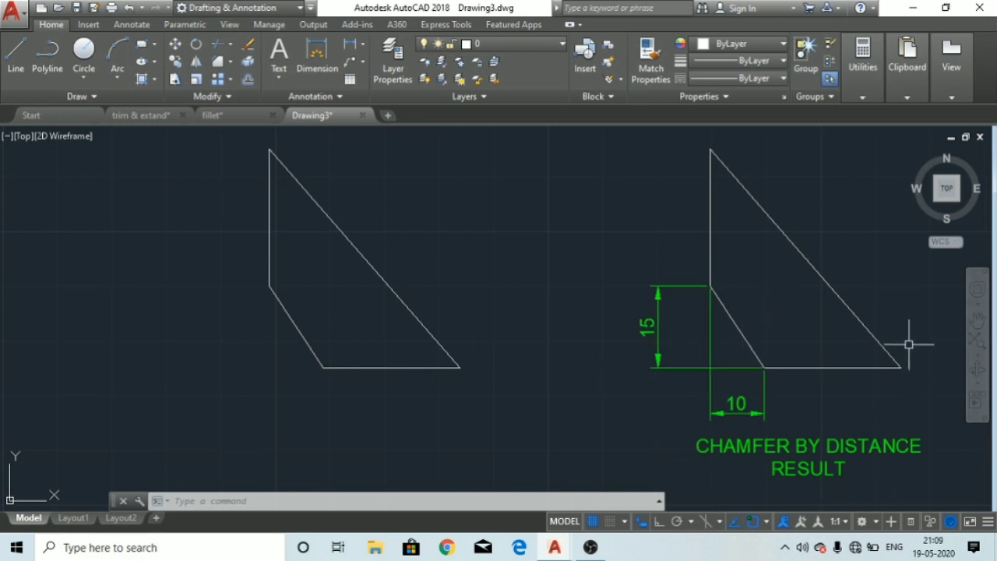
# - Examine the square and the L-shaped outline of the chamfer-by-polyline example, checking that the L-shape is a single polyline
pyautogui.moveTo(908, 341); pyautogui.dragTo(1, 322, button='middle')
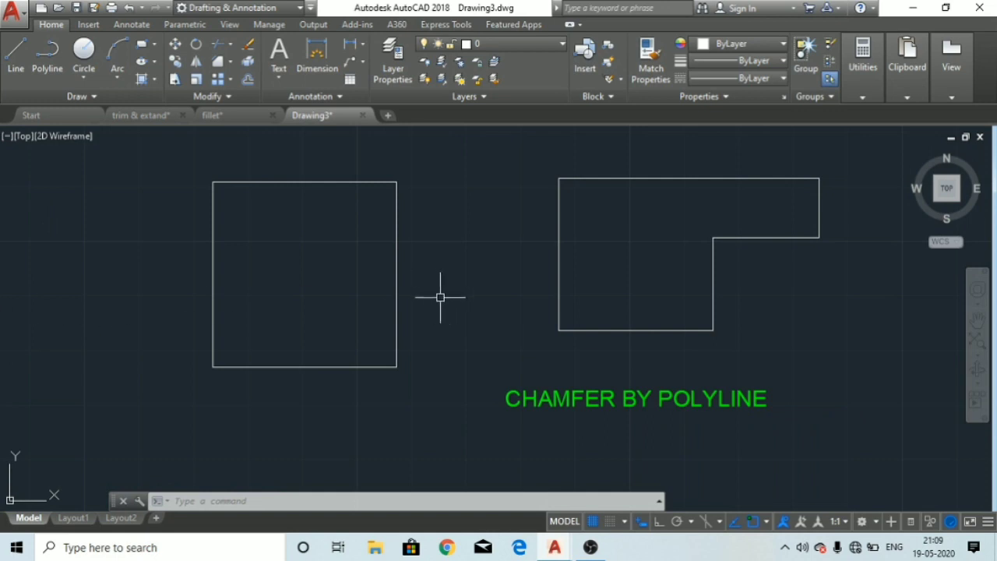
pyautogui.moveTo(449, 299); pyautogui.dragTo(471, 315, button='middle')
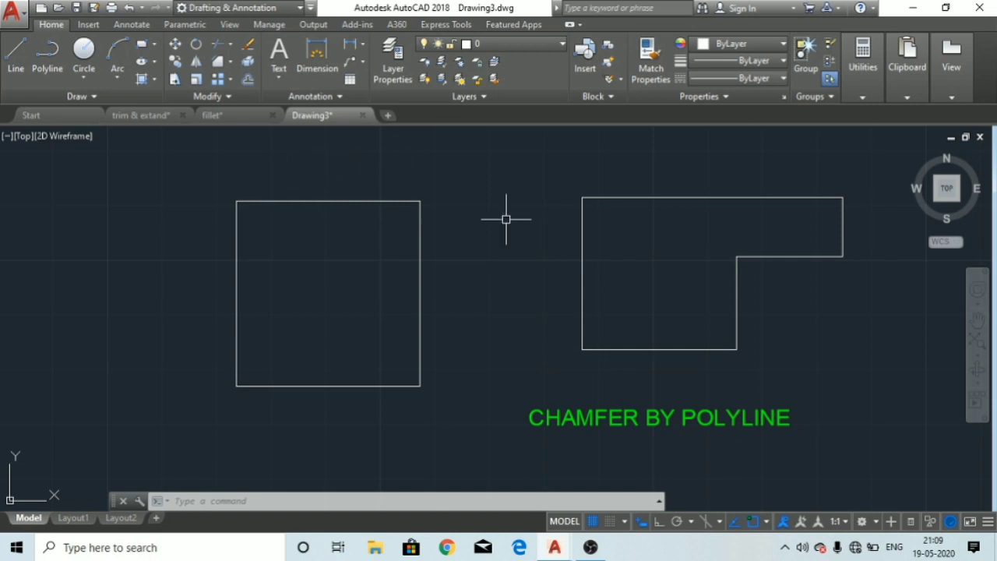
pyautogui.click(735, 276)
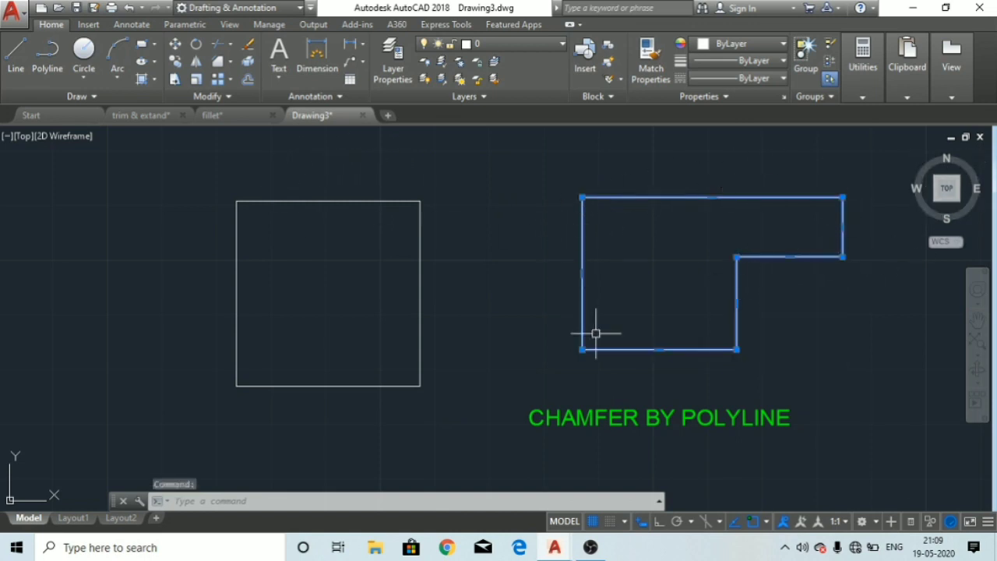
pyautogui.press('Escape')
pyautogui.press('Escape')
pyautogui.press('Escape')
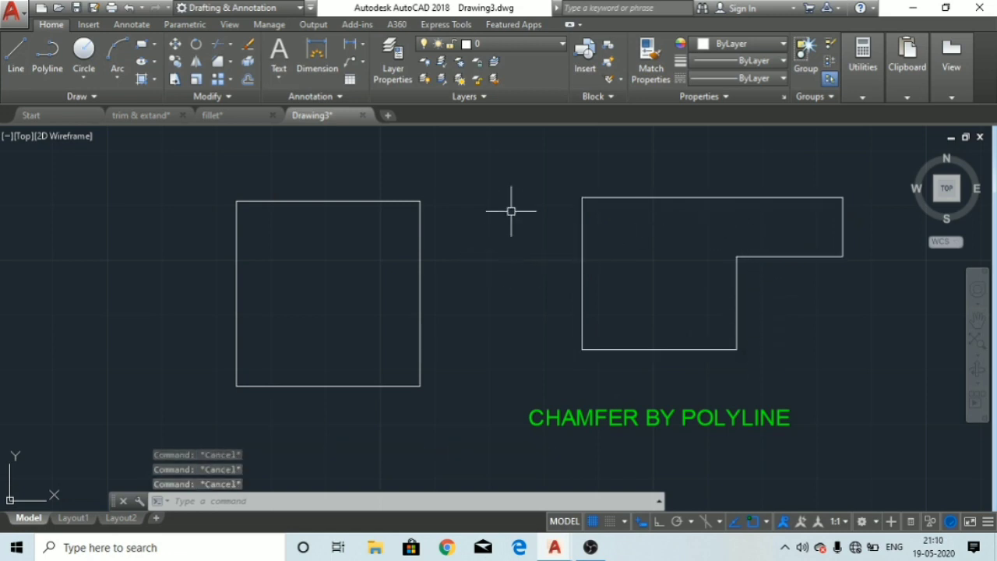
# - Chamfer all corners of the square at once with the Polyline option, by angle with length 10 and angle 40
pyautogui.click(218, 62)
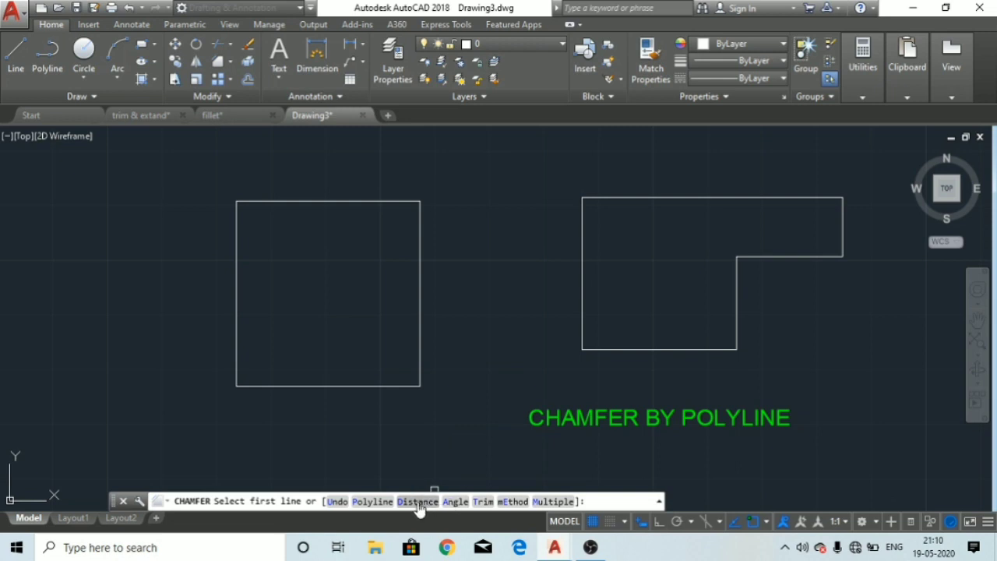
pyautogui.click(373, 502)
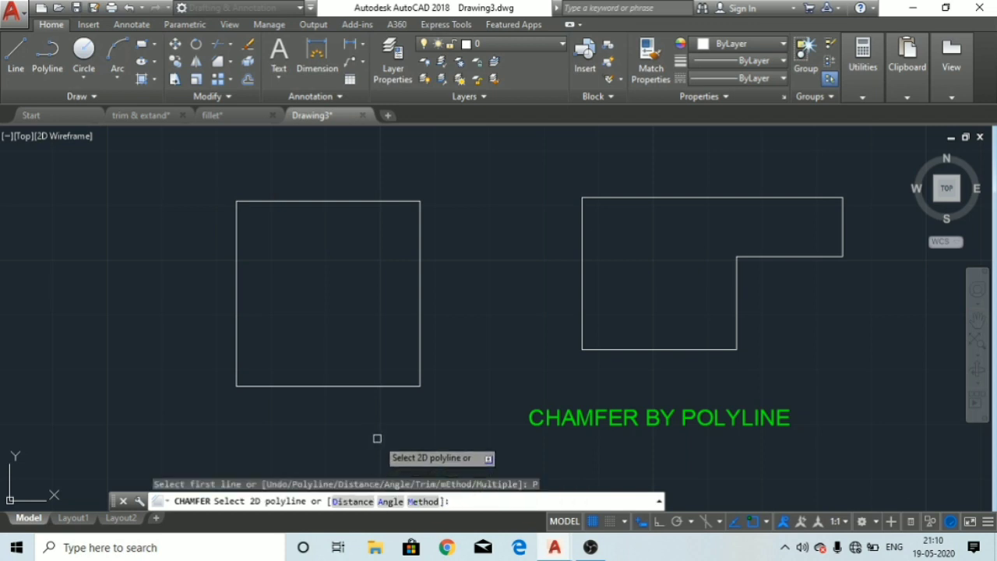
pyautogui.click(391, 503)
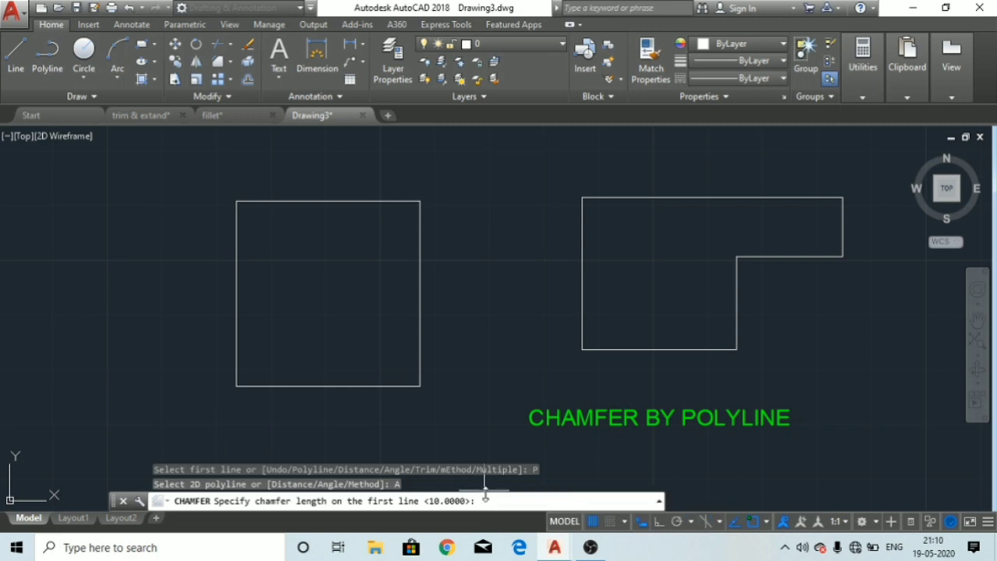
pyautogui.write('10')
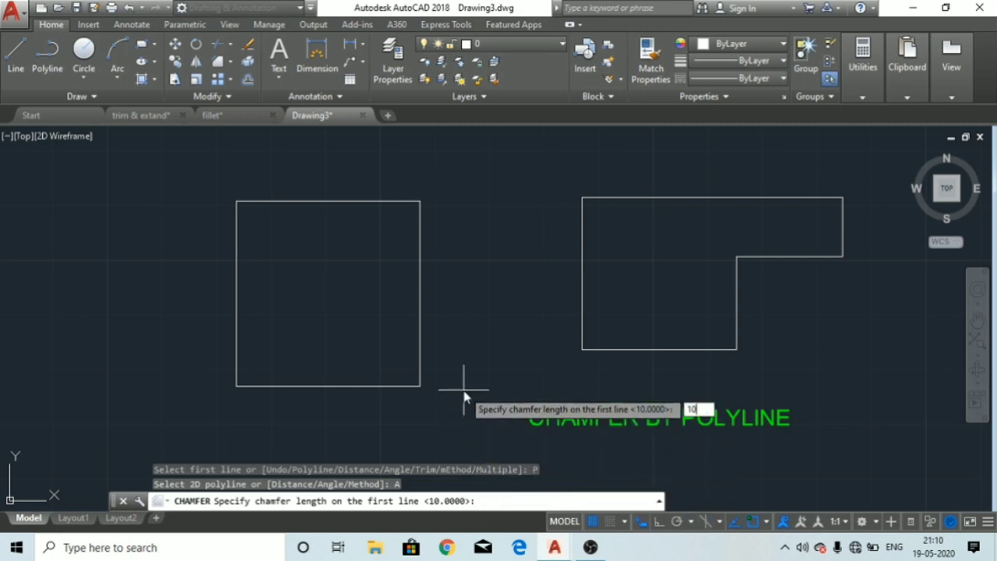
pyautogui.press('Return')
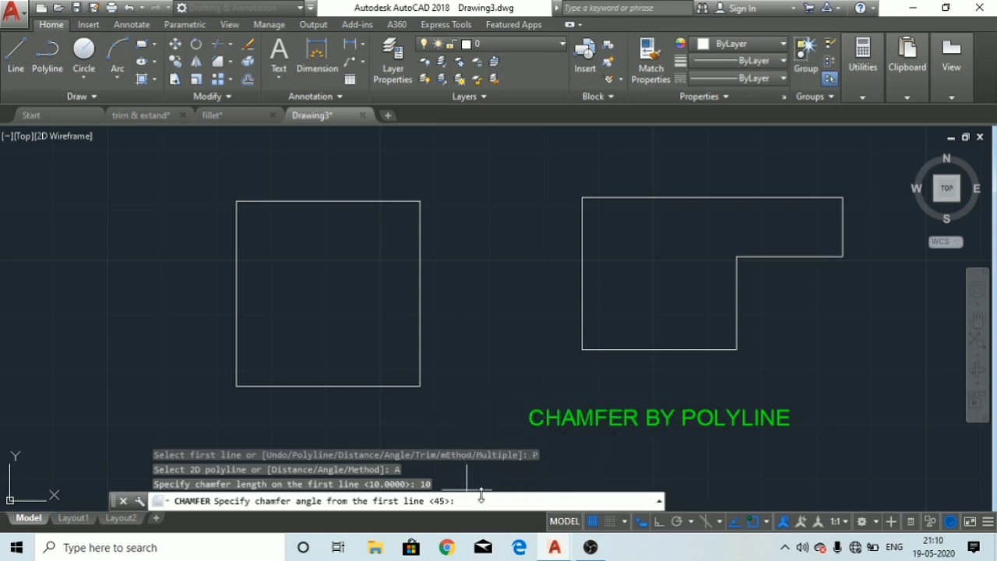
pyautogui.write('40')
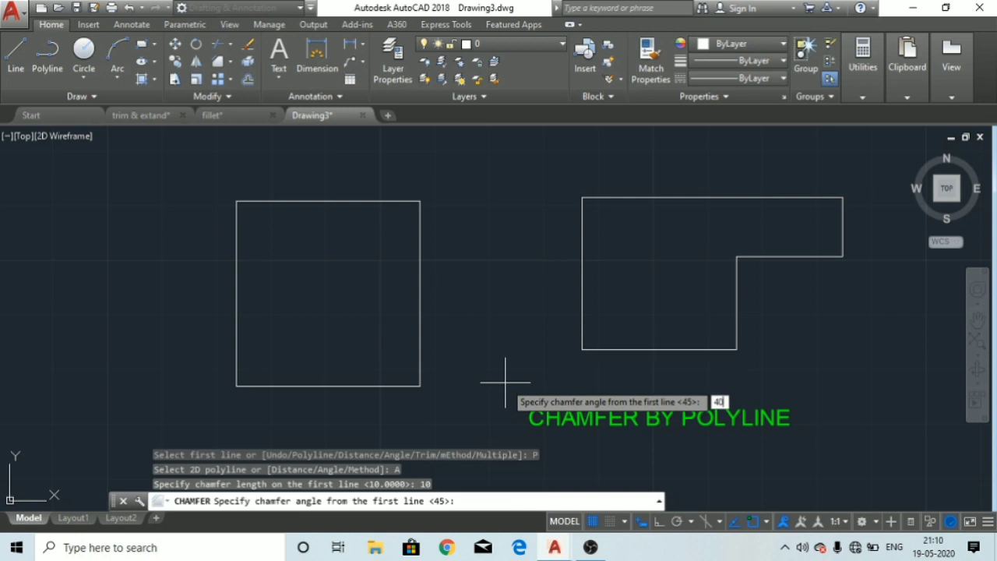
pyautogui.press('Return')
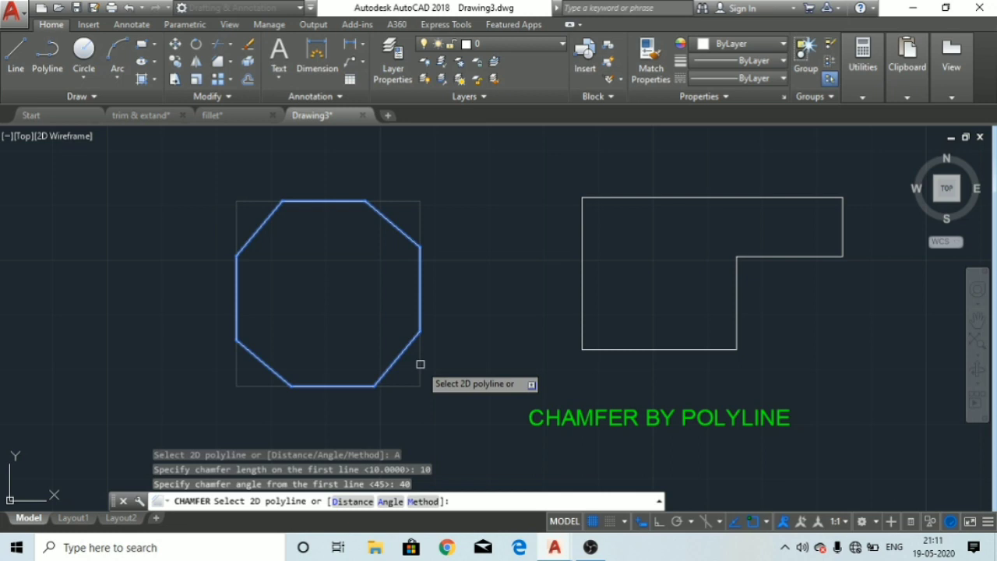
pyautogui.click(420, 363)
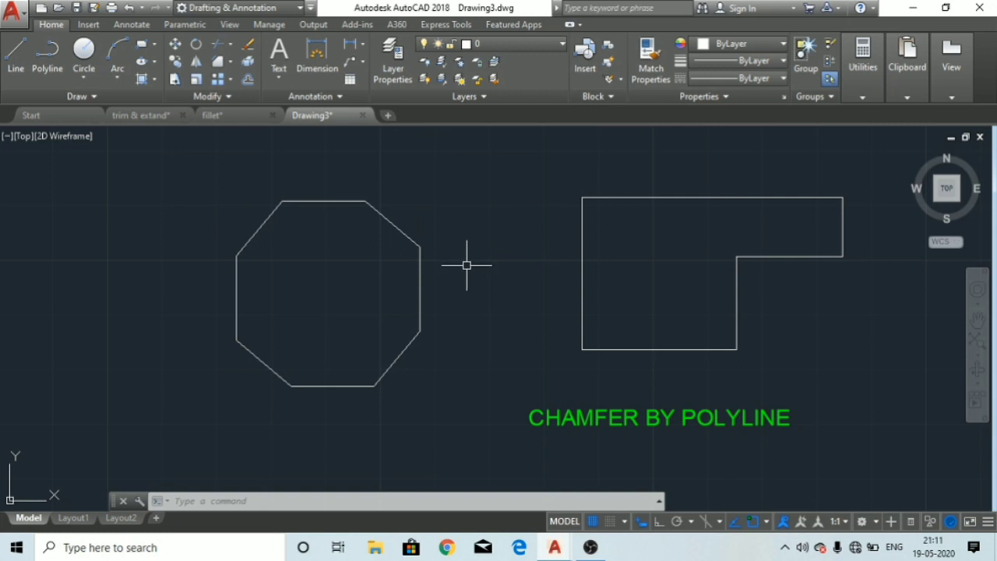
# - Chamfer the whole L-shaped polyline with the Polyline option, using a first distance of 8 and a second distance of 5
pyautogui.moveTo(729, 276); pyautogui.dragTo(664, 286, button='middle')
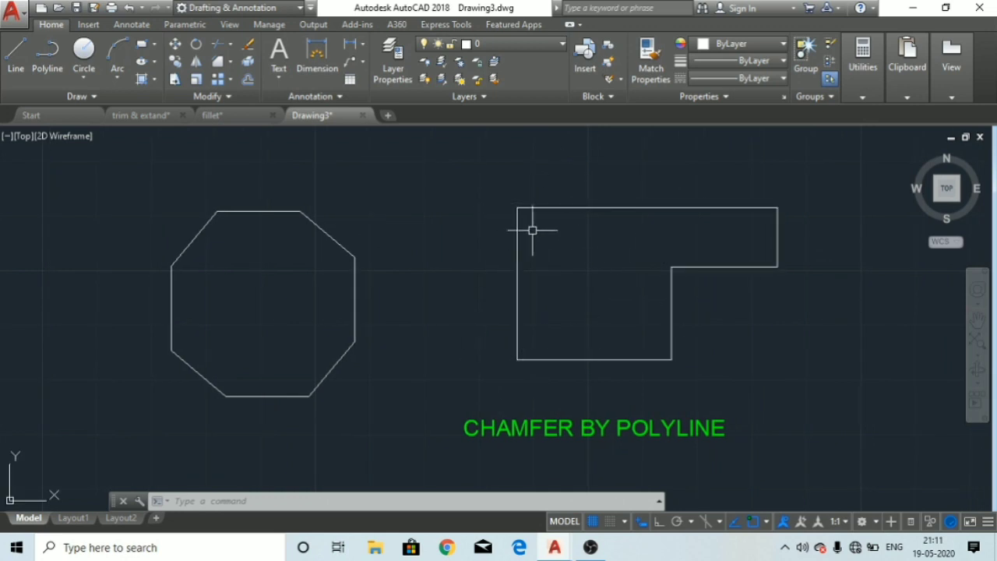
pyautogui.click(217, 64)
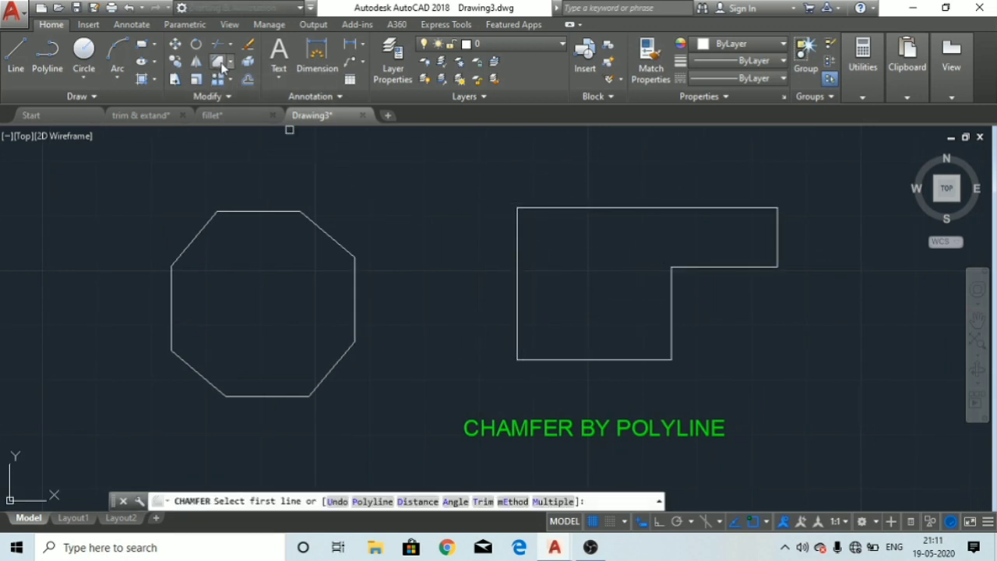
pyautogui.click(373, 501)
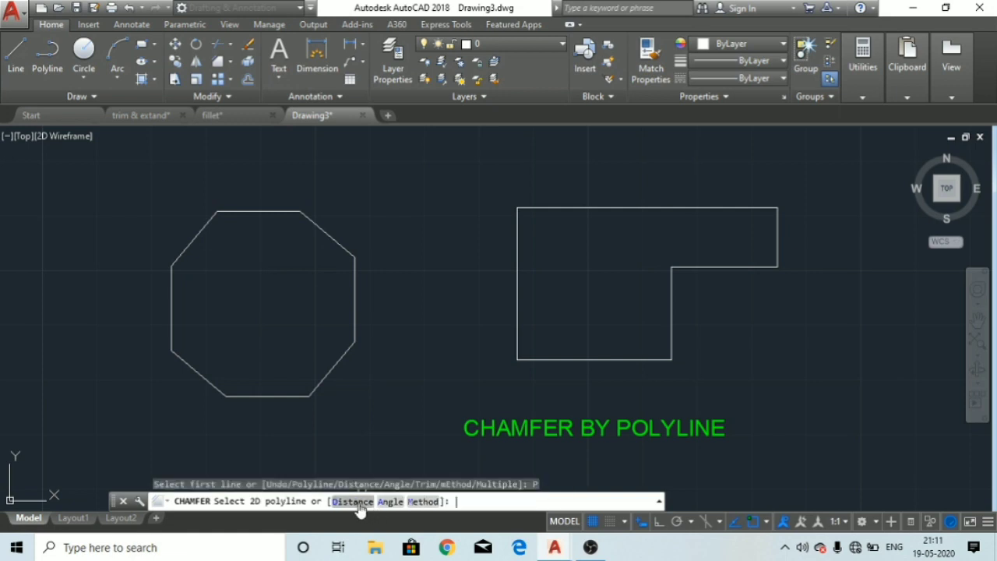
pyautogui.click(357, 503)
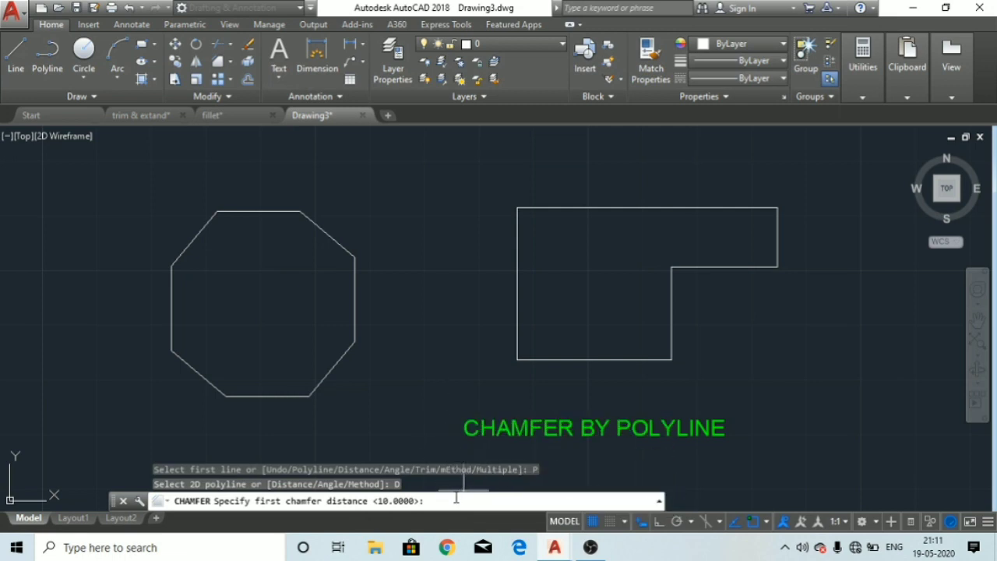
pyautogui.write('8')
pyautogui.press('Return')
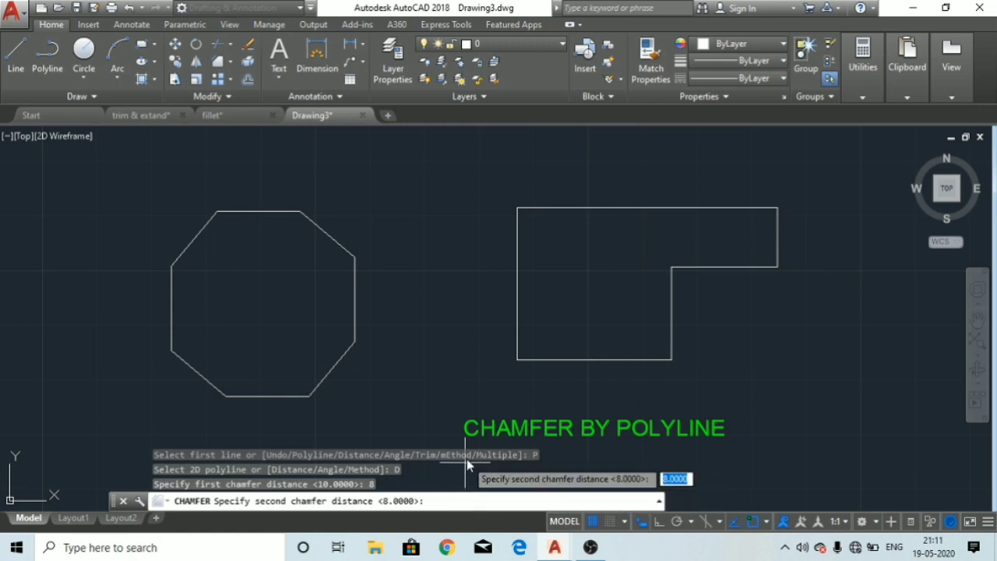
pyautogui.write('5')
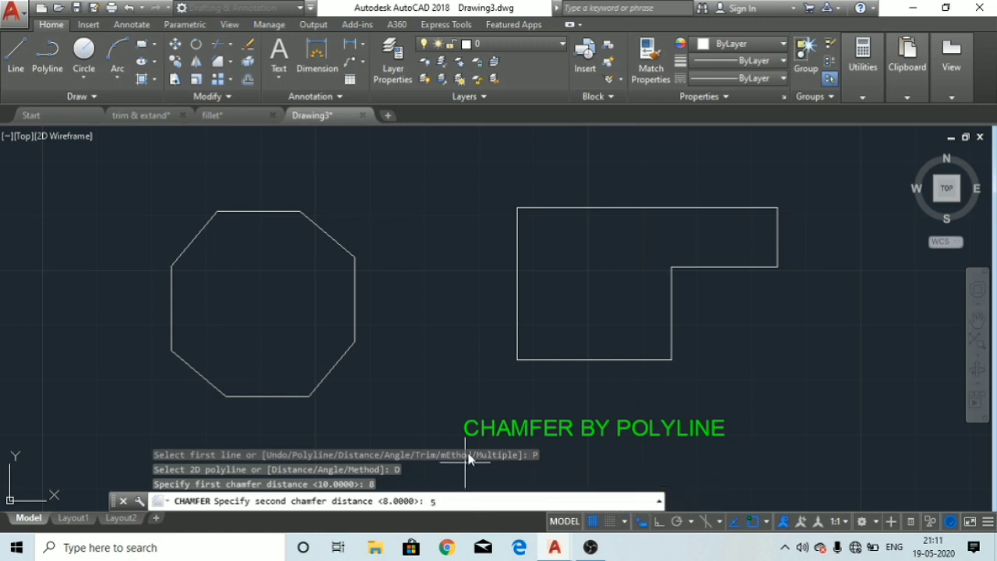
pyautogui.press('Return')
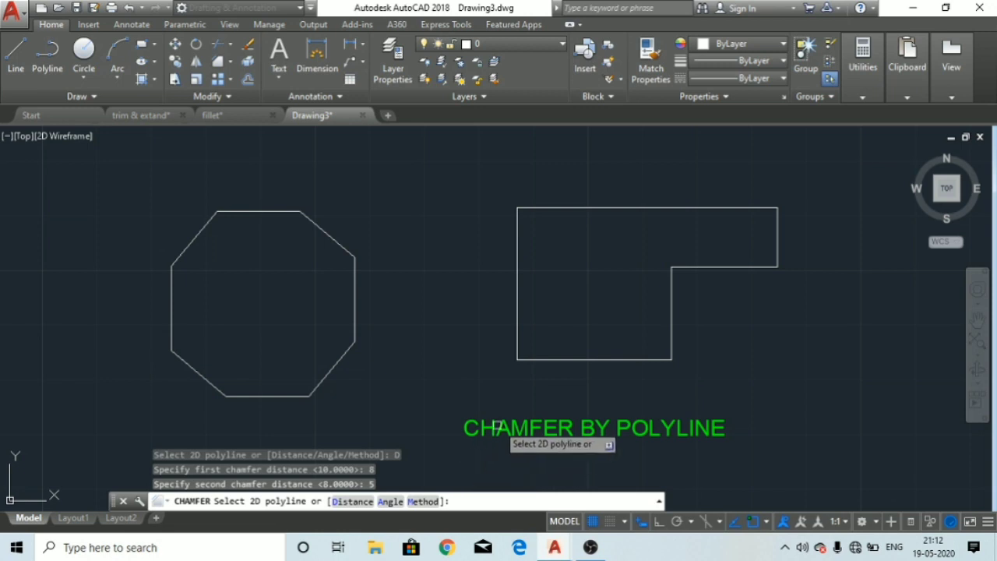
pyautogui.click(551, 363)
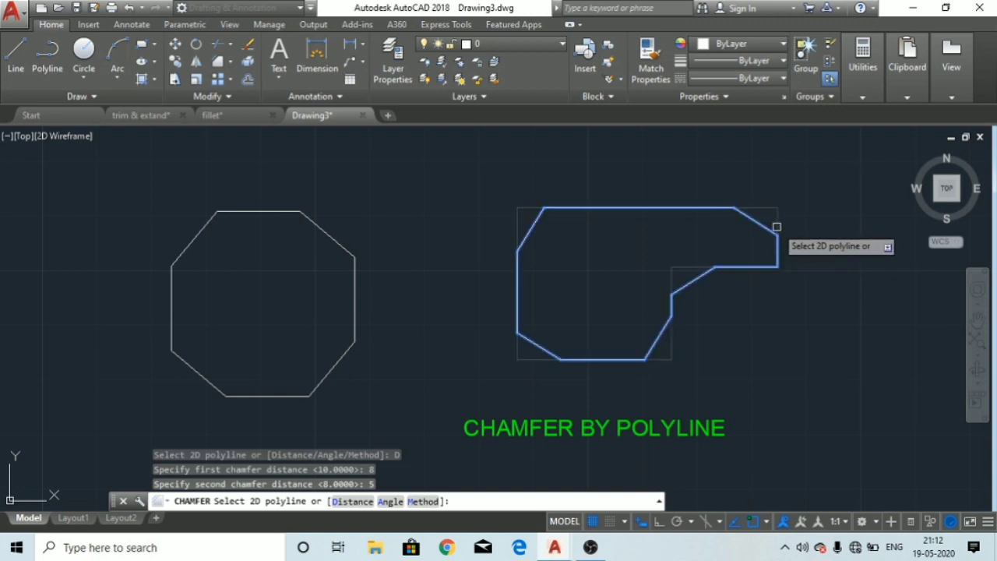
pyautogui.click(760, 266)
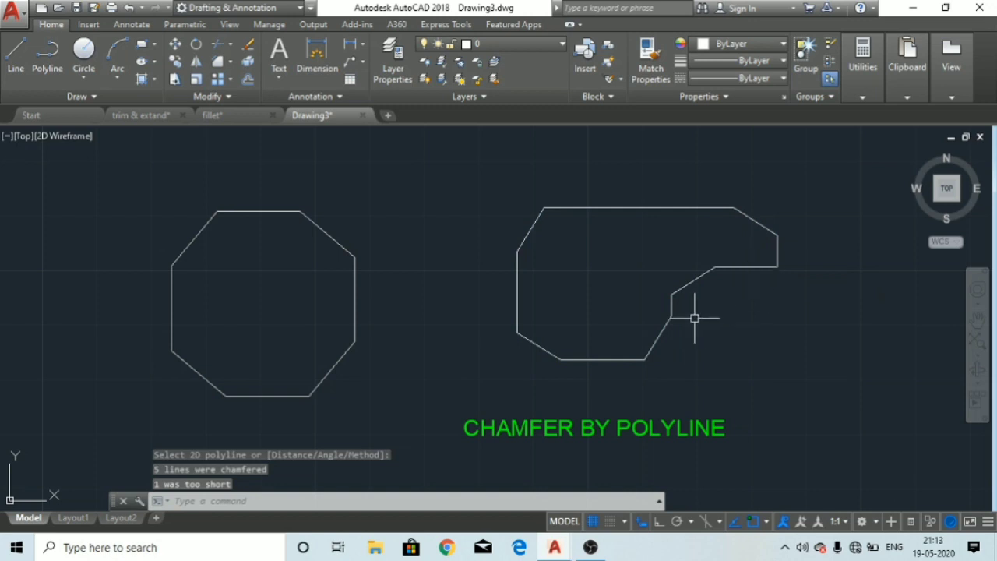
pyautogui.press('Escape')
pyautogui.press('Escape')
pyautogui.press('Escape')
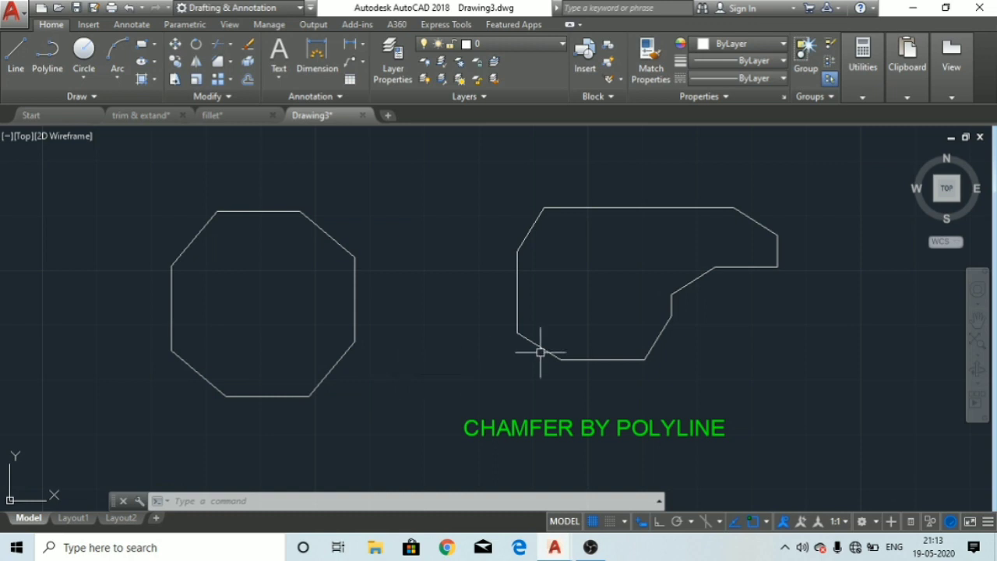
# - Draw a rectangle in the empty area to the right of the chamfered L-shaped polyline
pyautogui.moveTo(857, 364)
pyautogui.mouseDown(button='middle')
pyautogui.moveTo(412, 361)
pyautogui.moveTo(346, 371)
pyautogui.mouseUp(button='middle')
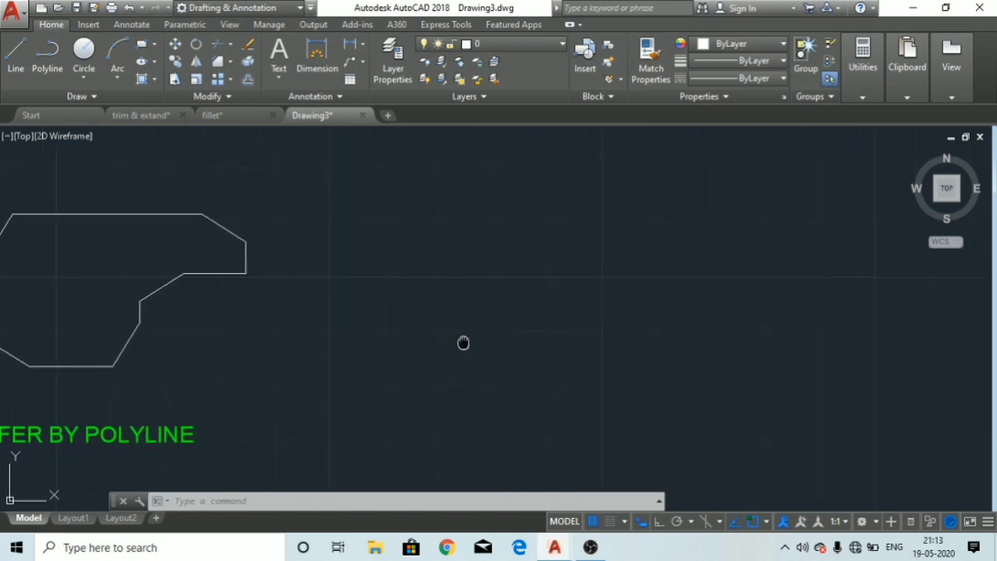
pyautogui.moveTo(463, 340); pyautogui.dragTo(432, 356, button='middle')
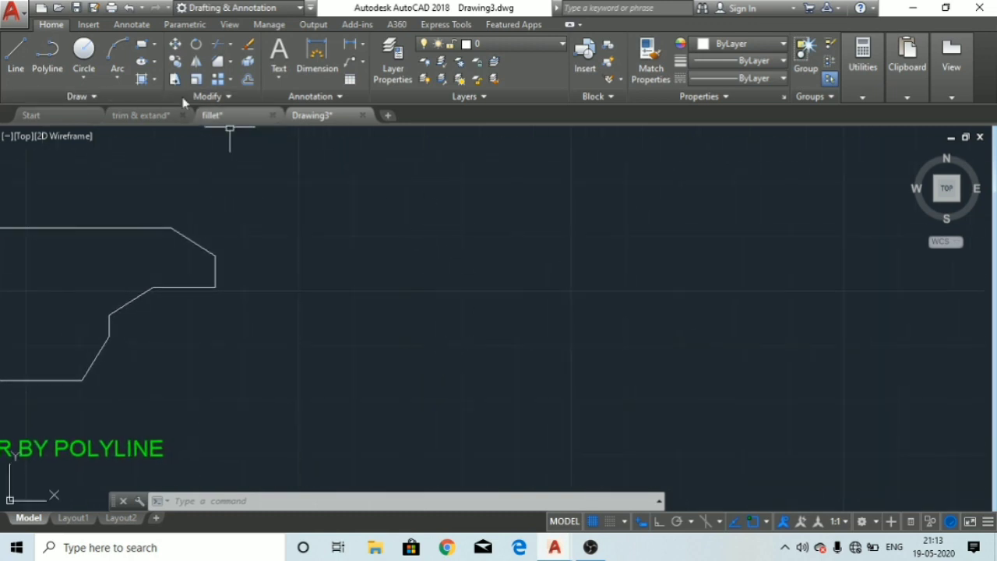
pyautogui.click(141, 43)
pyautogui.click(362, 243)
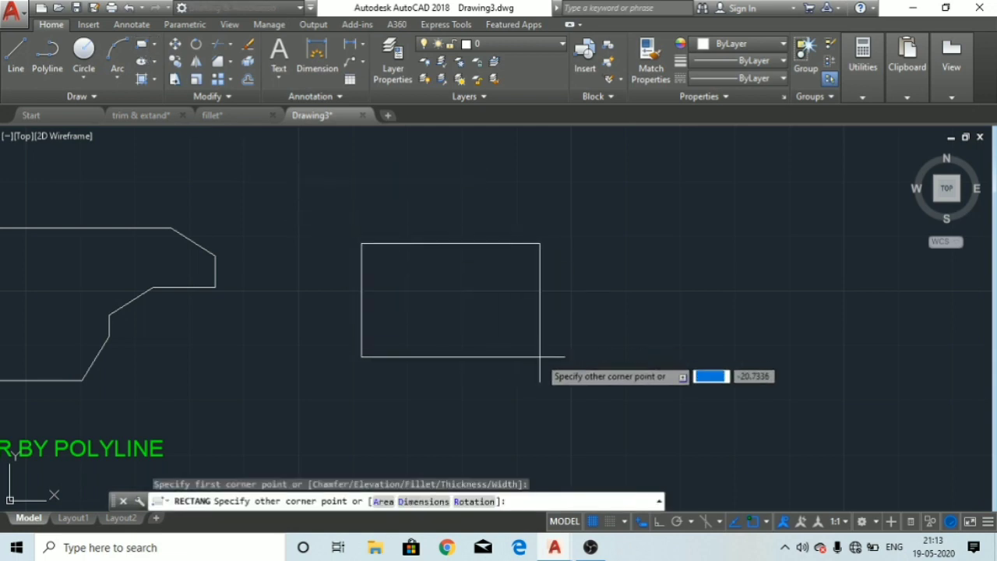
pyautogui.click(570, 372)
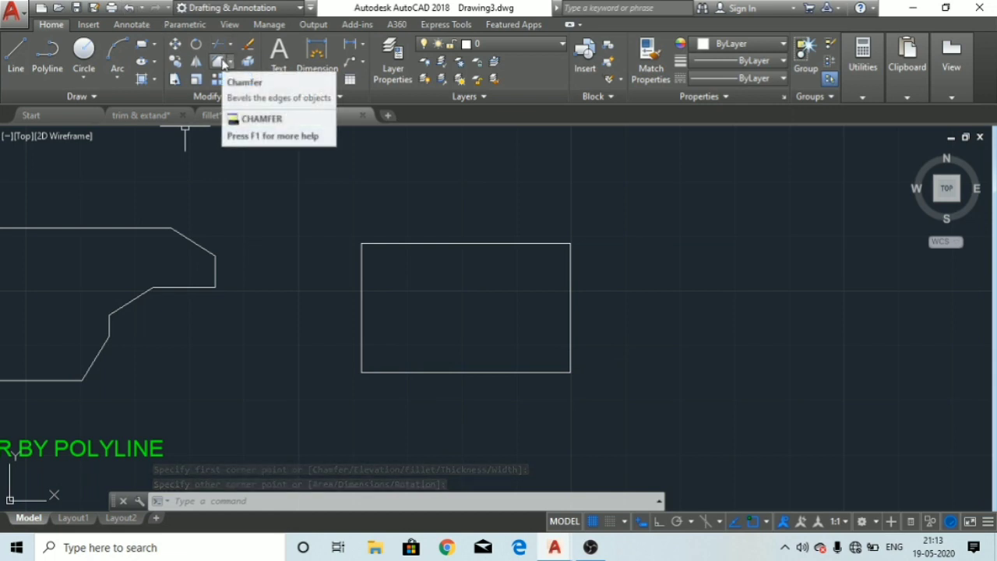
# - Chamfer the new rectangle's lower-left corner in No trim mode with both distances 10, picking the base line first and the left side second
pyautogui.click(219, 62)
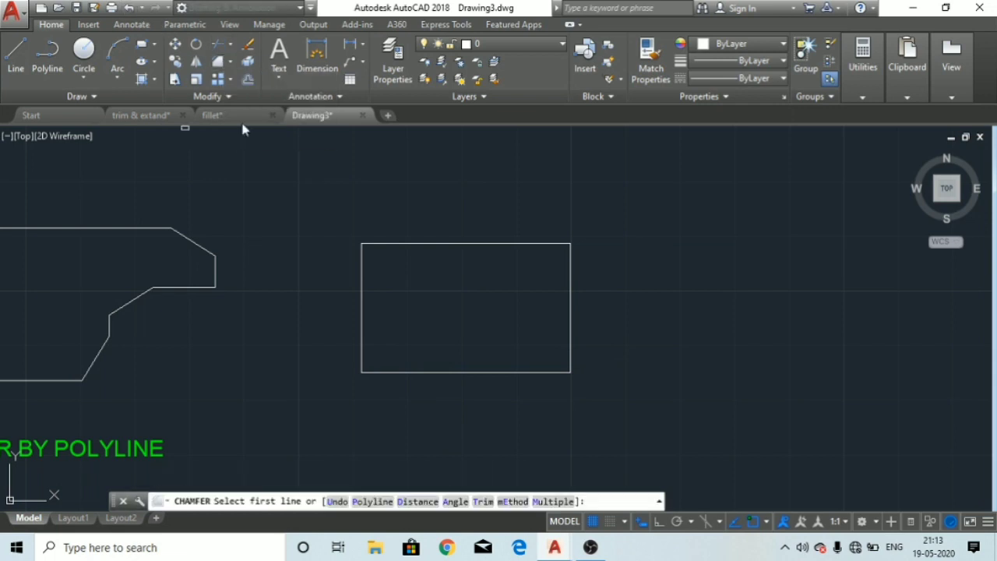
pyautogui.click(418, 501)
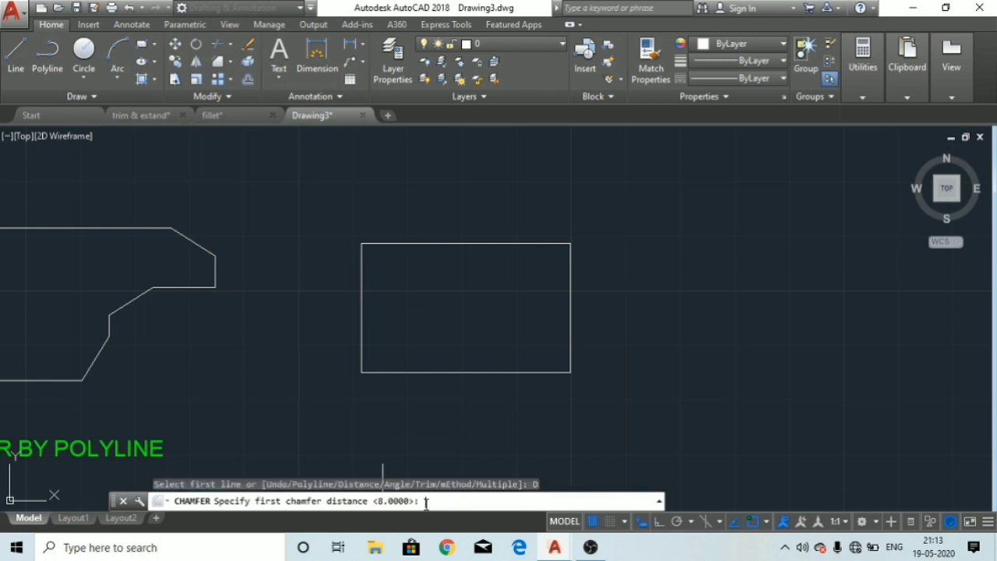
pyautogui.write('10')
pyautogui.press('Return')
pyautogui.write('1')
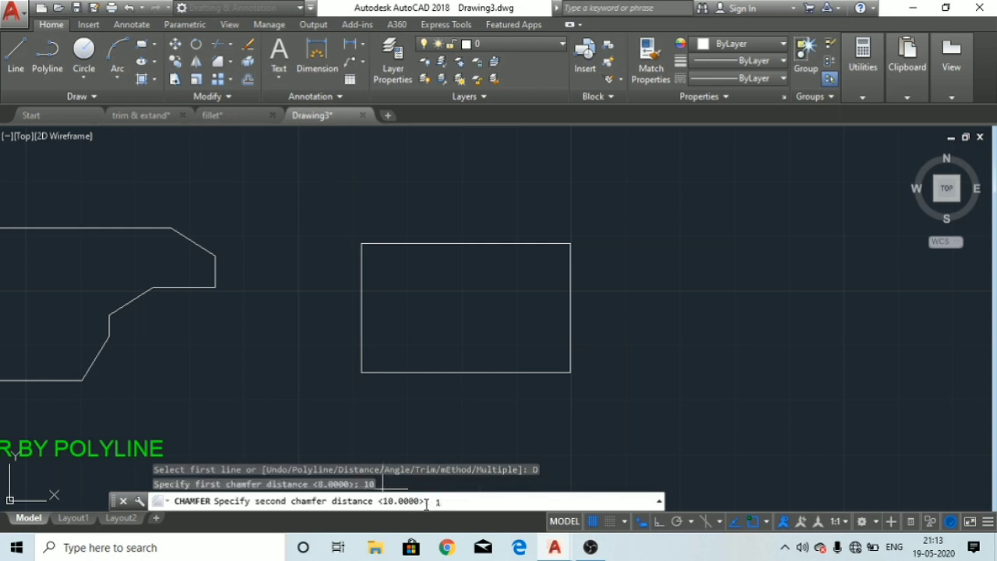
pyautogui.write('0')
pyautogui.press('Return')
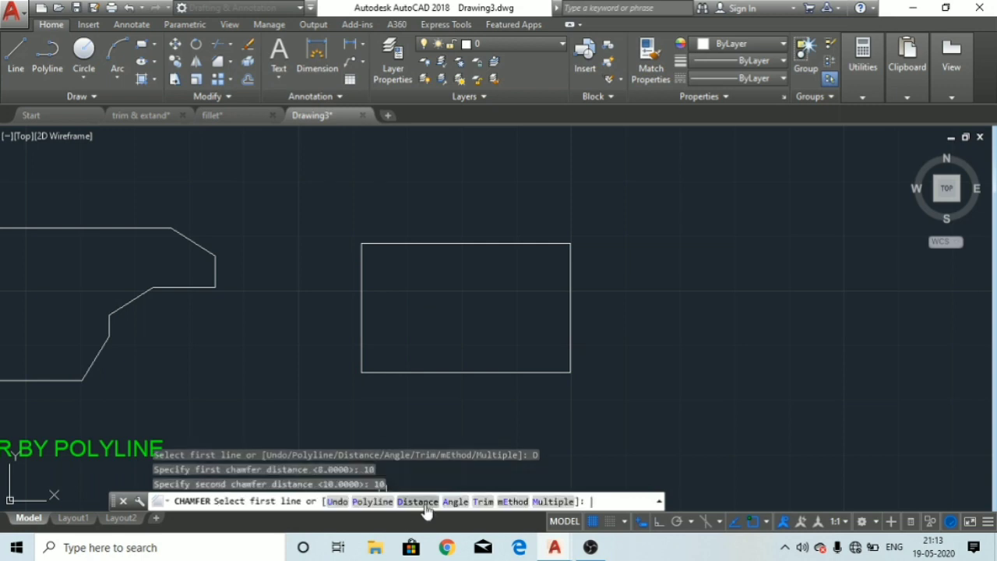
pyautogui.click(483, 501)
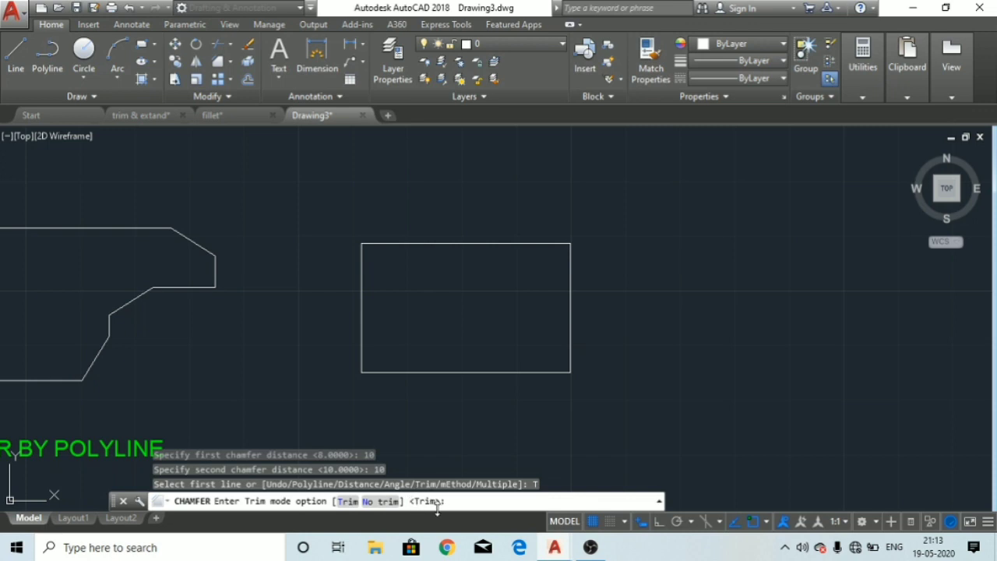
pyautogui.click(383, 501)
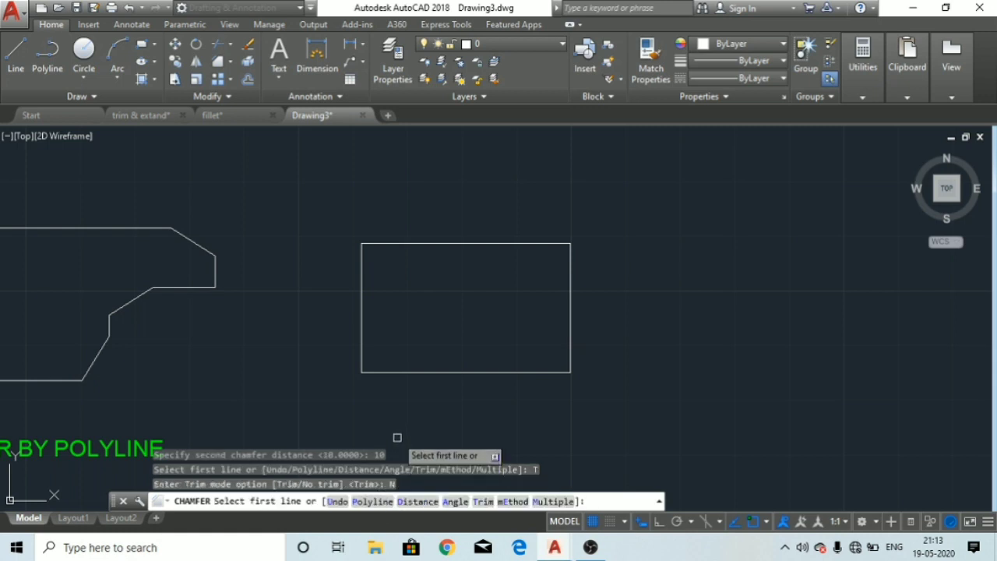
pyautogui.click(378, 372)
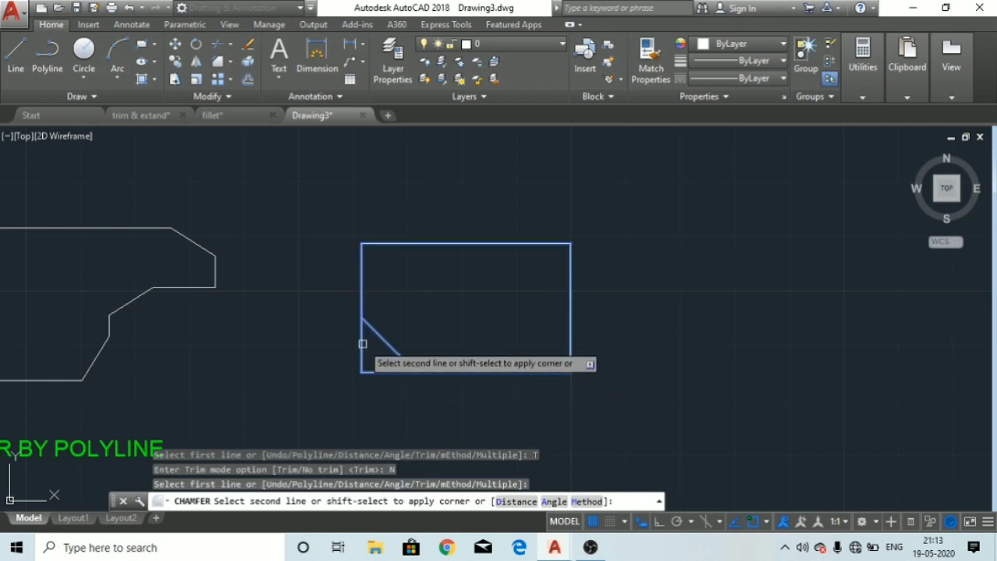
pyautogui.click(363, 343)
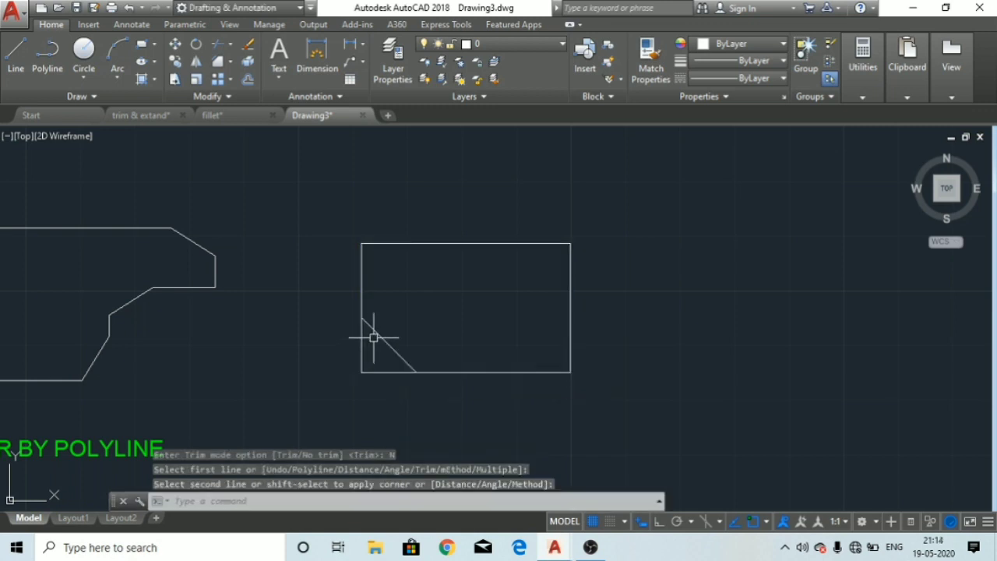
pyautogui.scroll(2, 365, 337)
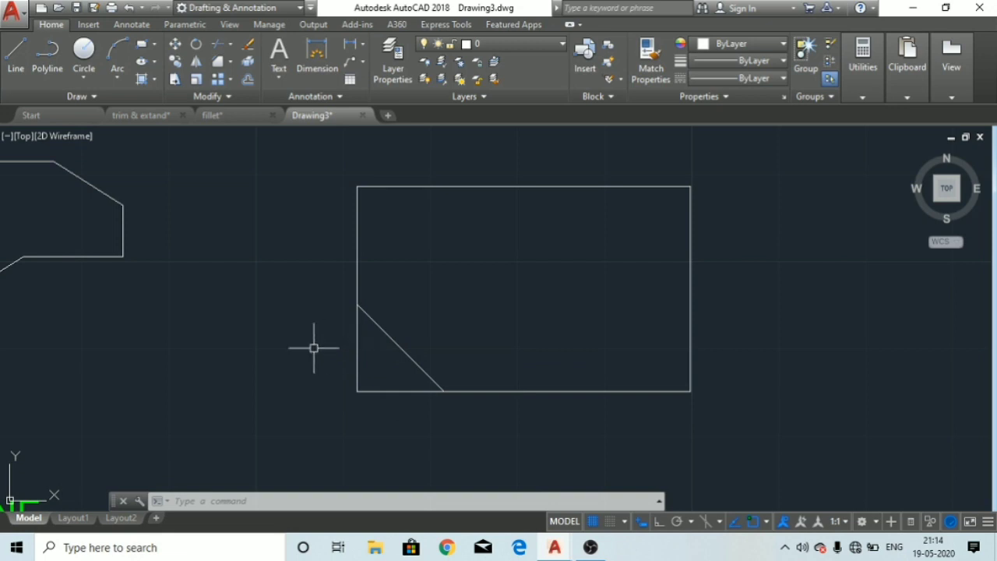
# - Chamfer the rectangle's lower-right corner in Trim mode by angle, with length 10 and angle 40, picking the base line first and the right side second
pyautogui.scroll(-1, 284, 348)
pyautogui.moveTo(274, 362); pyautogui.dragTo(516, 361, button='middle')
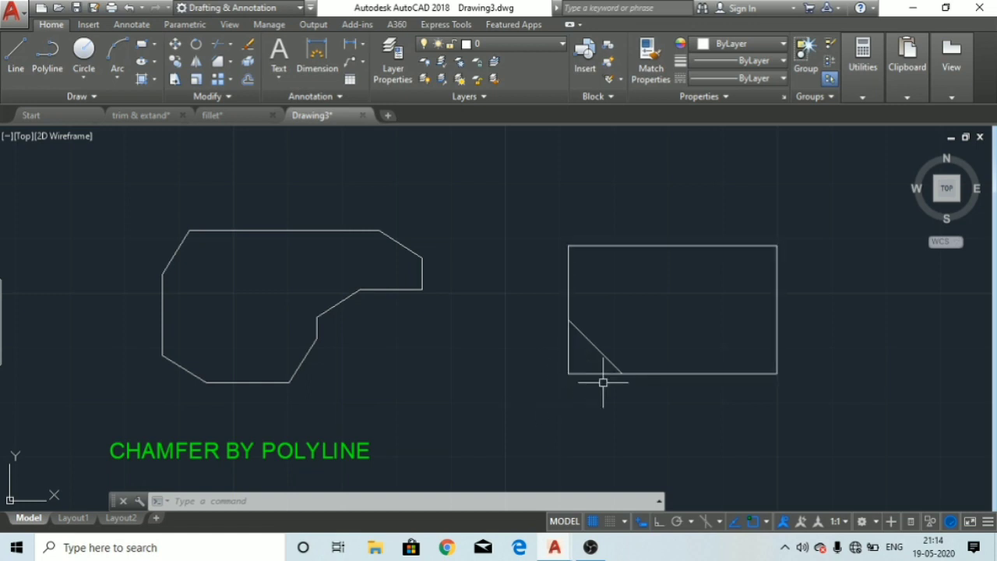
pyautogui.scroll(2, 615, 391)
pyautogui.moveTo(615, 391); pyautogui.dragTo(520, 410, button='middle')
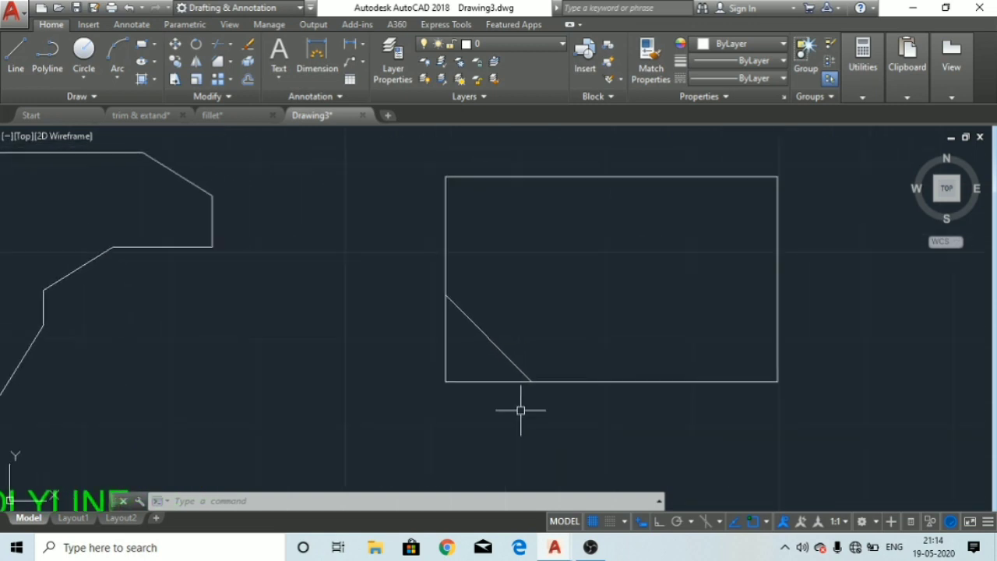
pyautogui.write('cha')
pyautogui.press('Return')
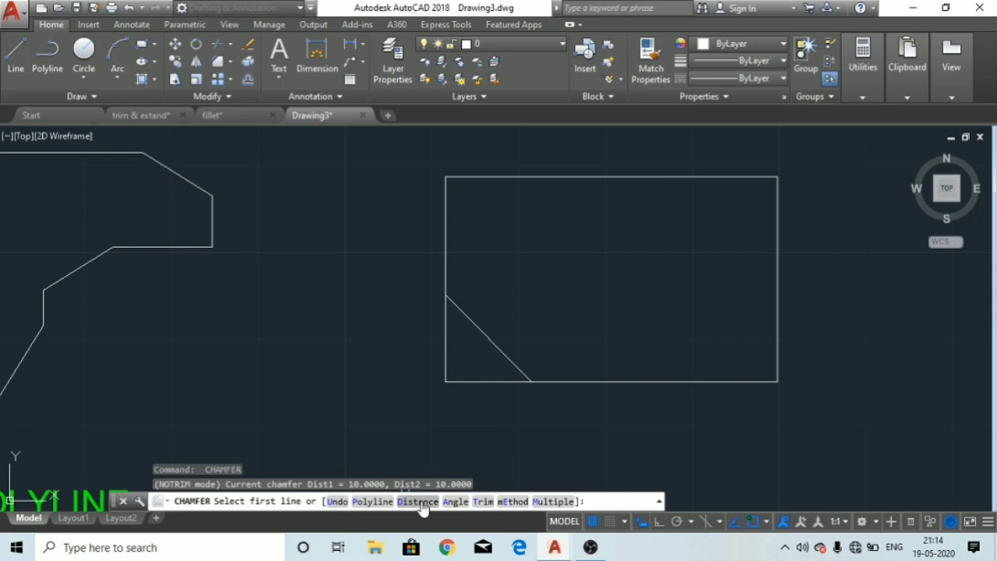
pyautogui.click(457, 503)
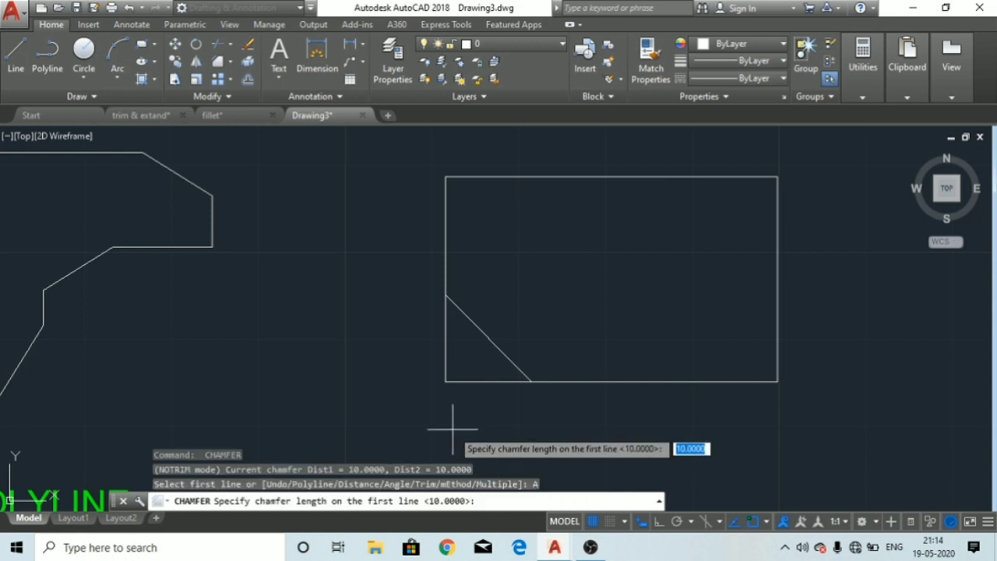
pyautogui.press('Return')
pyautogui.press('Return')
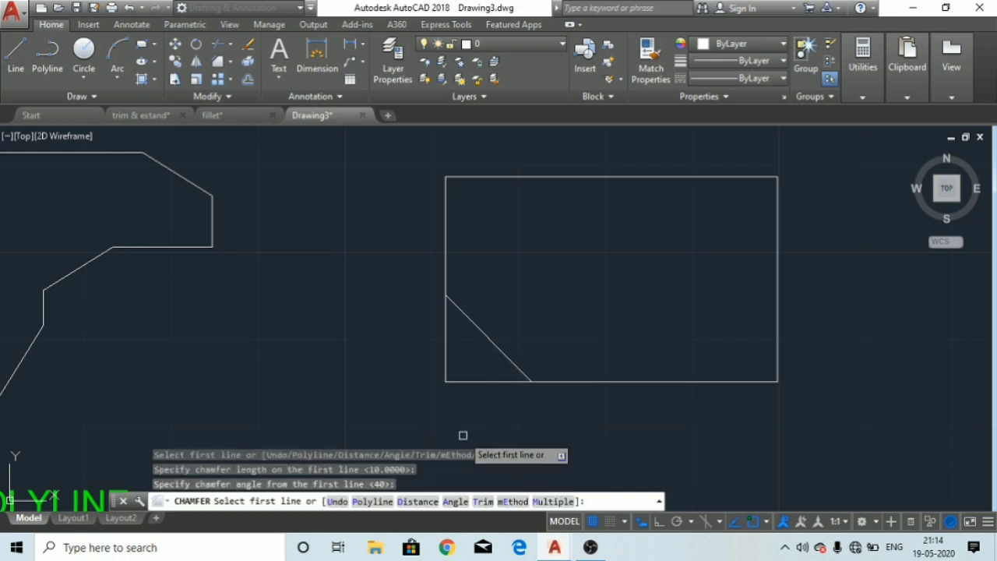
pyautogui.click(489, 501)
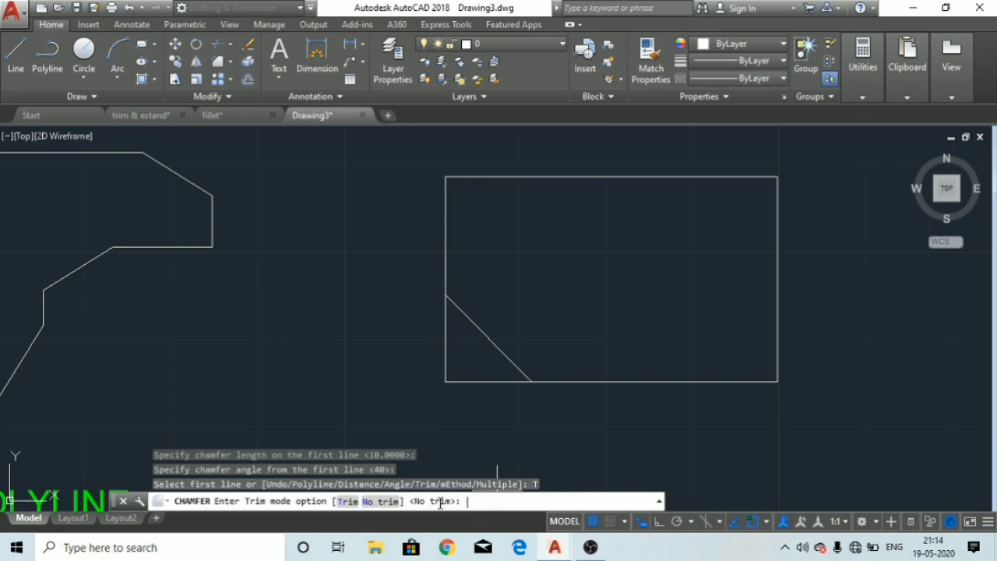
pyautogui.click(347, 502)
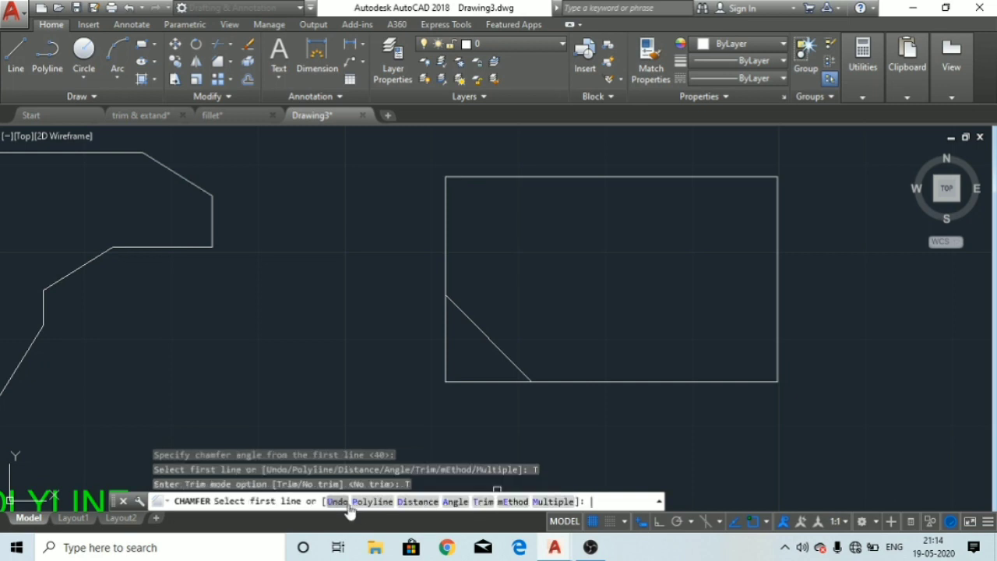
pyautogui.click(723, 382)
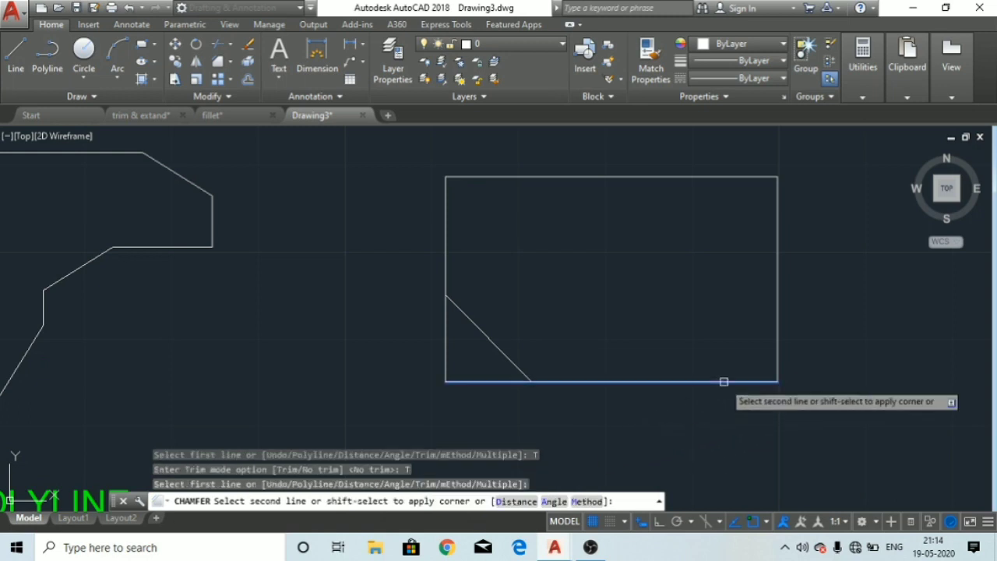
pyautogui.click(776, 330)
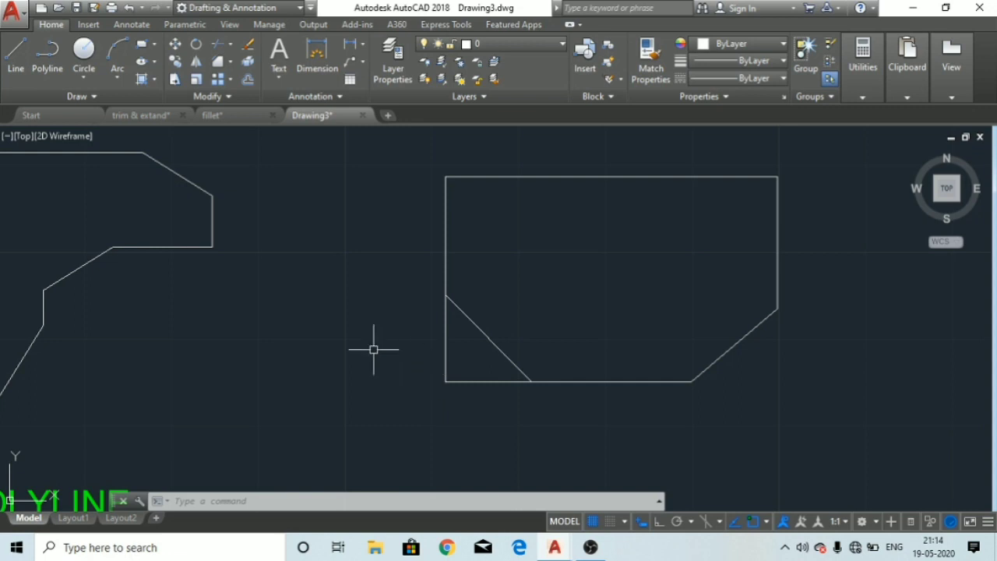
pyautogui.click(230, 62)
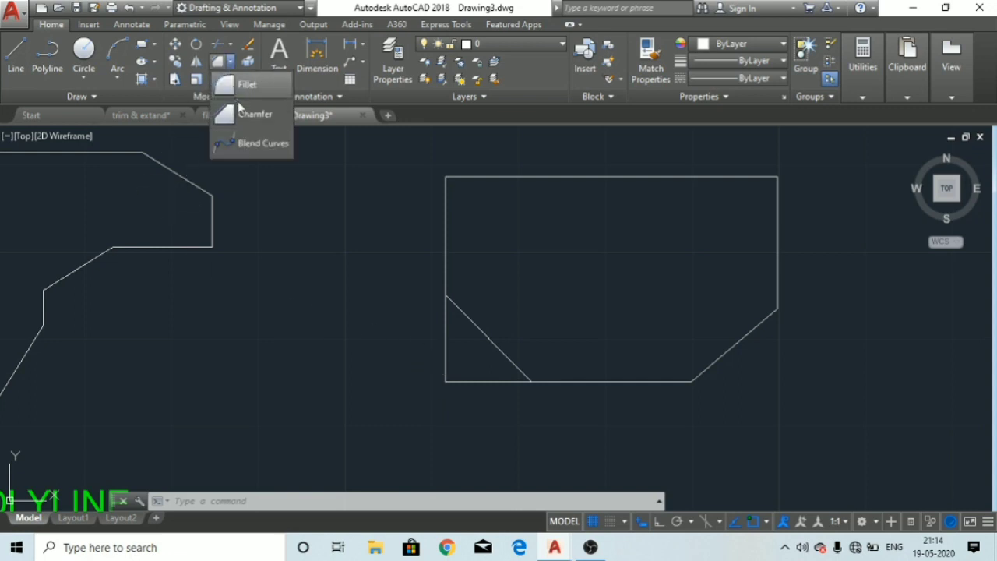
pyautogui.click(248, 117)
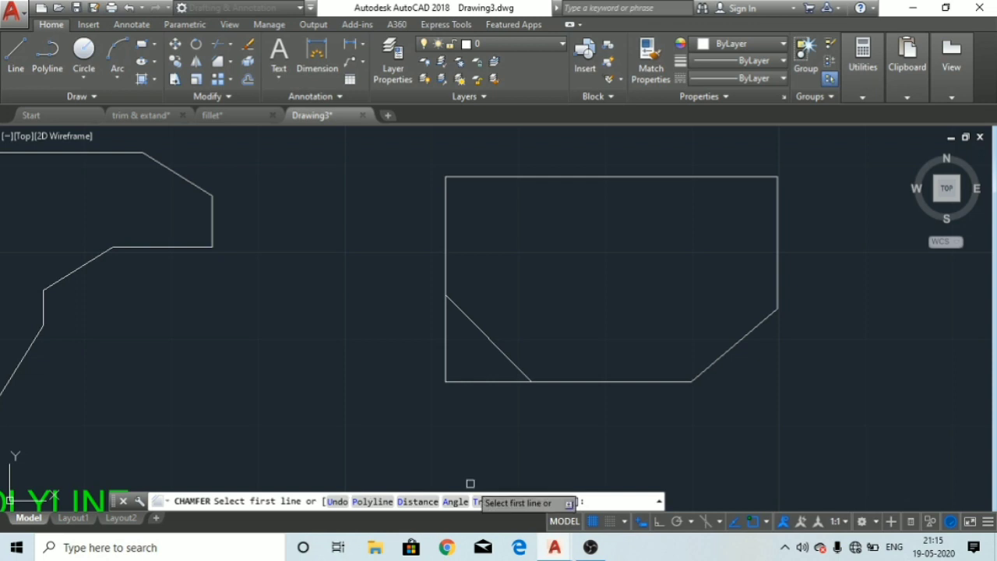
pyautogui.press('Escape')
pyautogui.press('Escape')
pyautogui.press('Escape')
pyautogui.press('Escape')
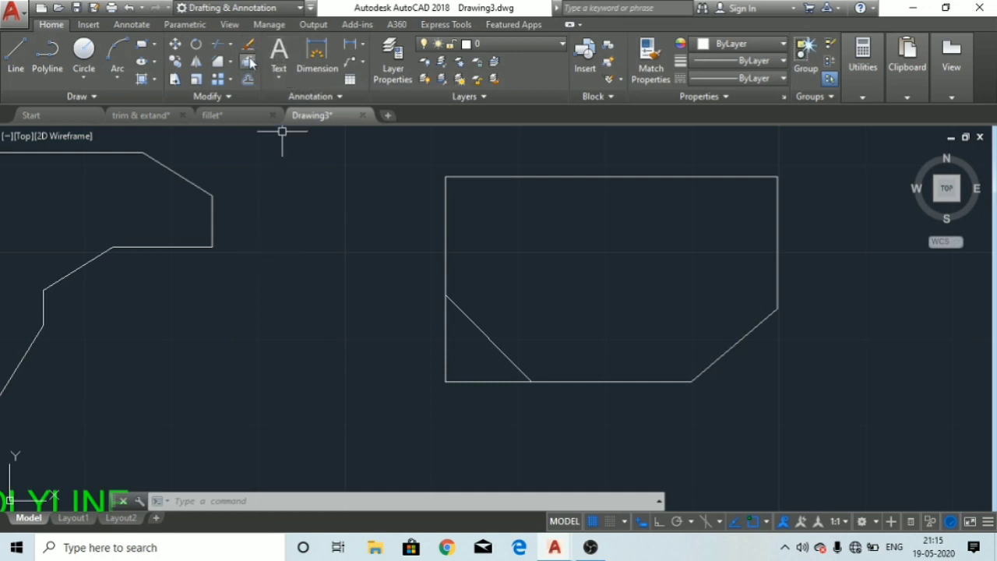
# - Select the chamfered rectangle by its upper edge to check whether its outline is one object, and clear the selection
pyautogui.click(457, 173)
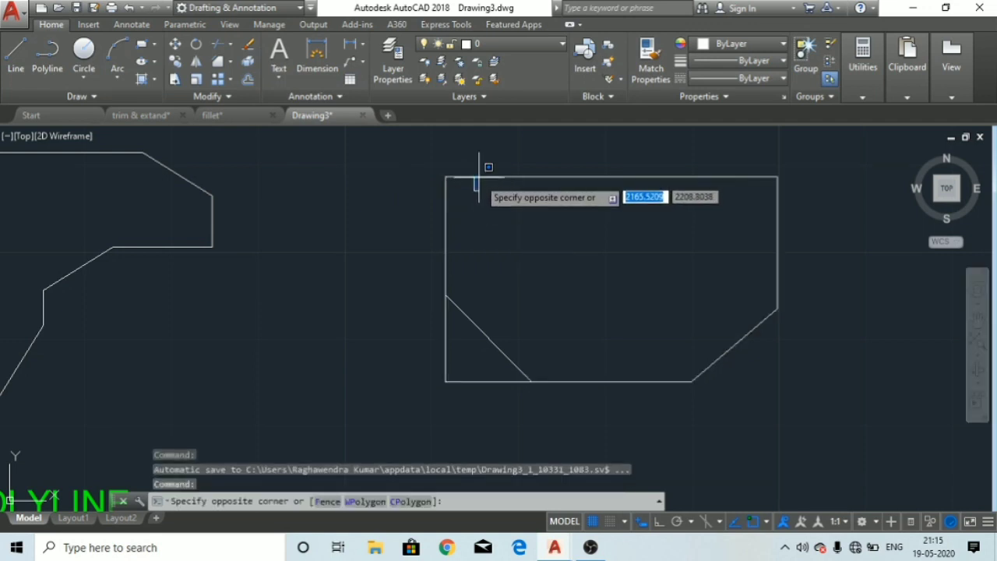
pyautogui.press('Escape')
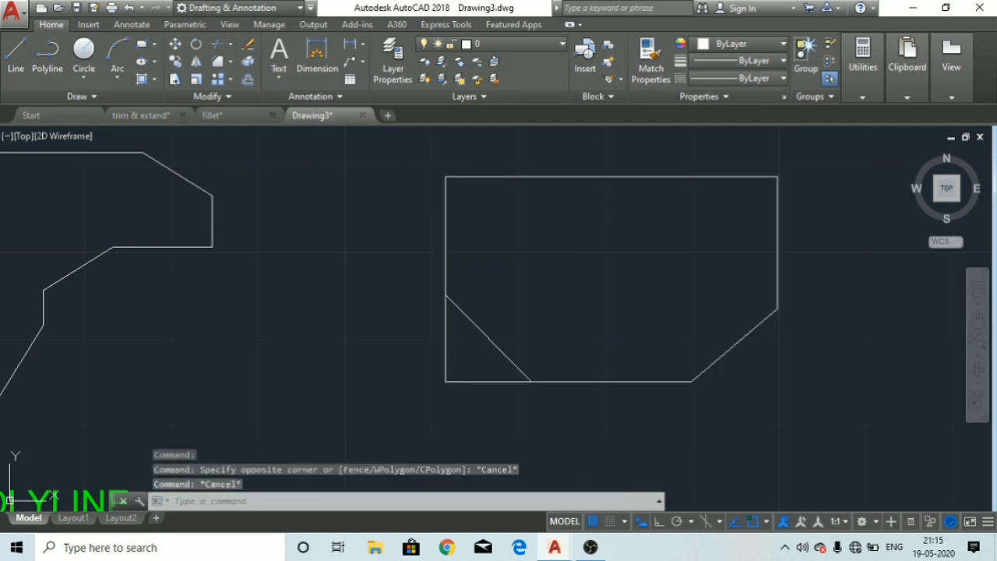
pyautogui.click(478, 177)
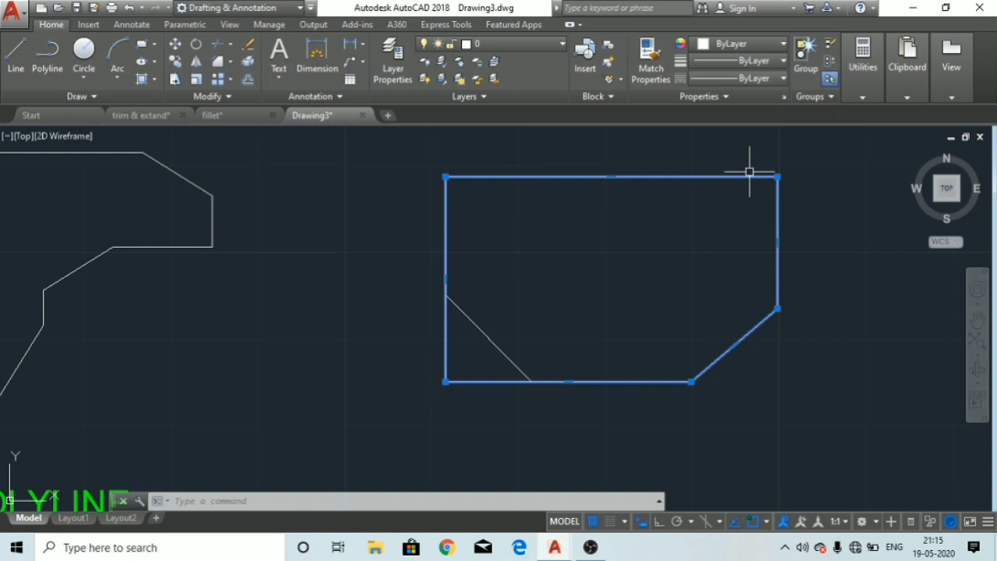
pyautogui.press('Escape')
pyautogui.press('Escape')
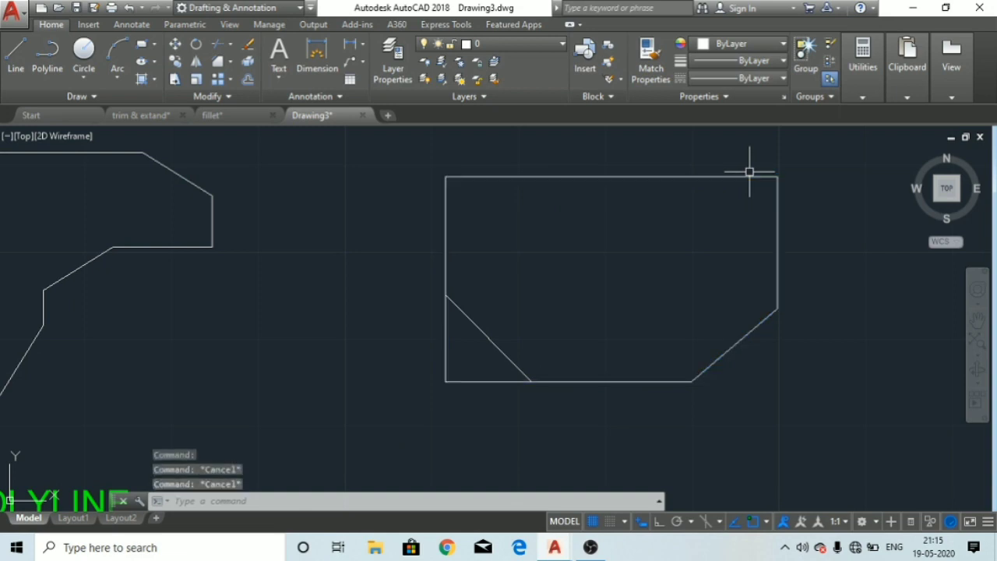
pyautogui.moveTo(730, 179)
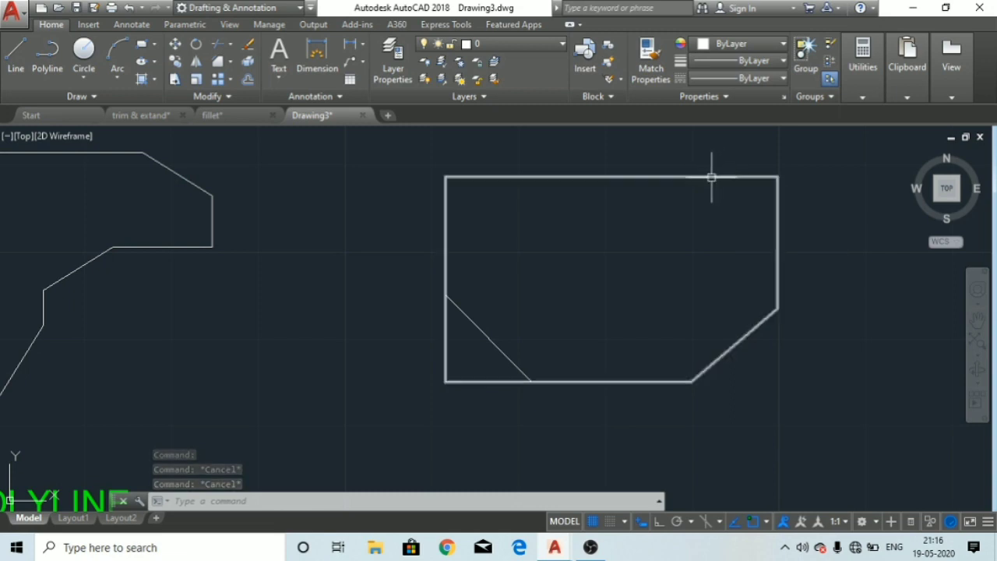
pyautogui.click(710, 176)
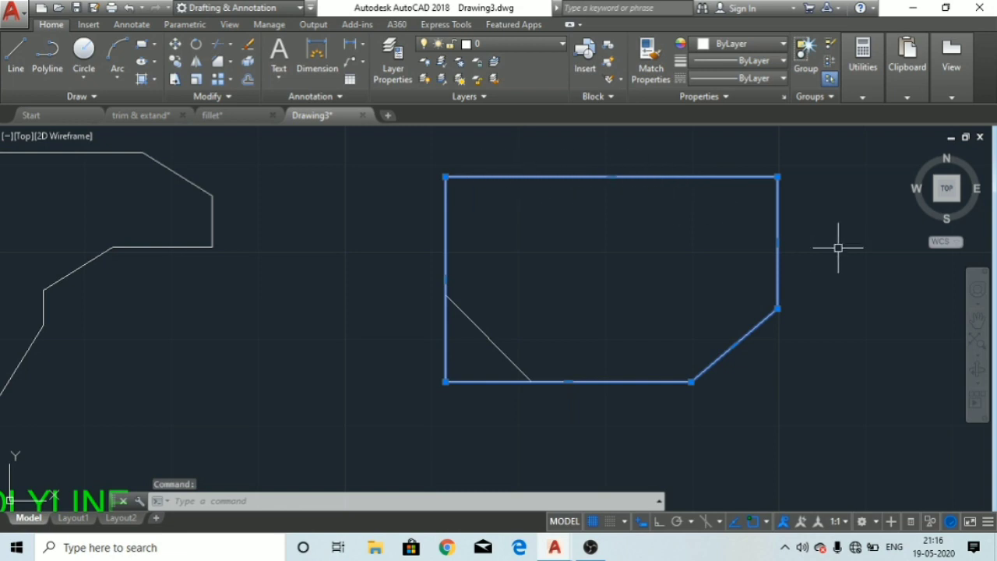
pyautogui.press('Escape')
pyautogui.press('Escape')
pyautogui.press('Escape')
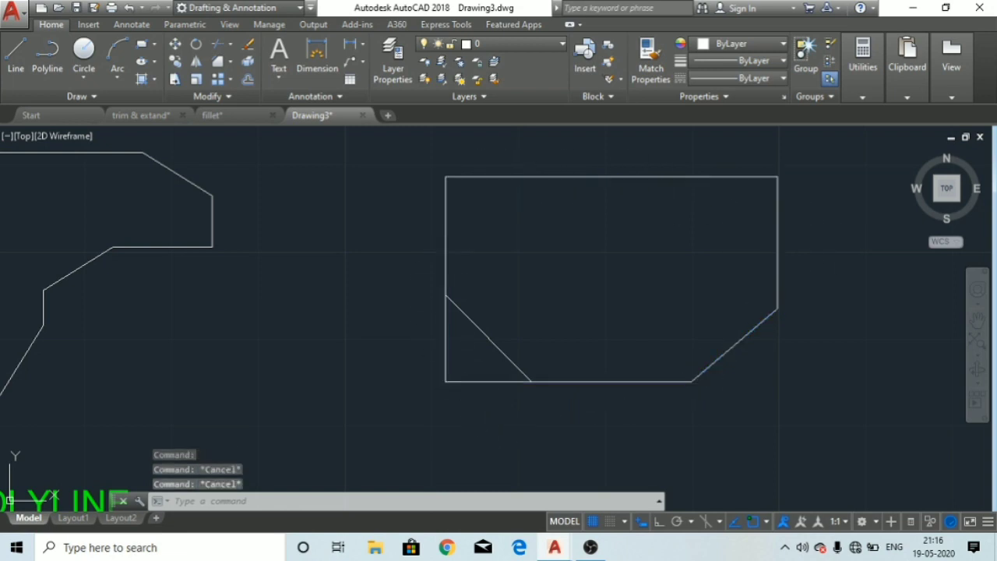
# - Explode the chamfered rectangle's outline into separate lines
pyautogui.click(572, 177)
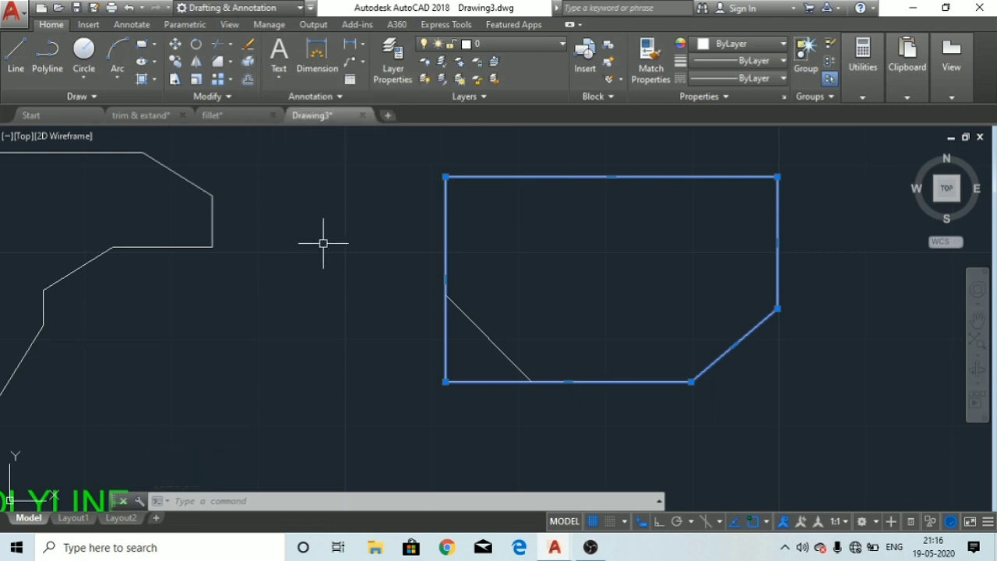
pyautogui.write('EX')
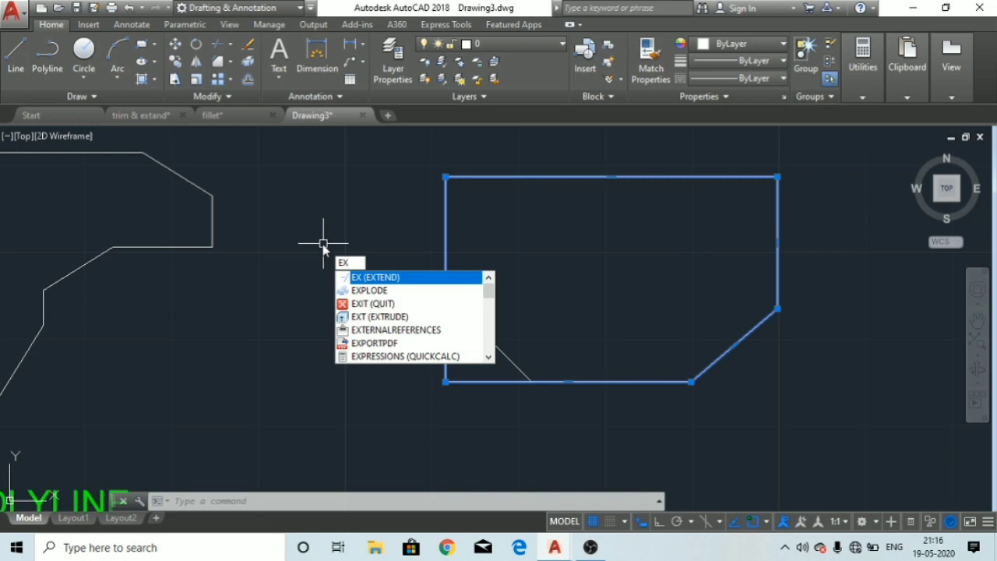
pyautogui.press('BackSpace')
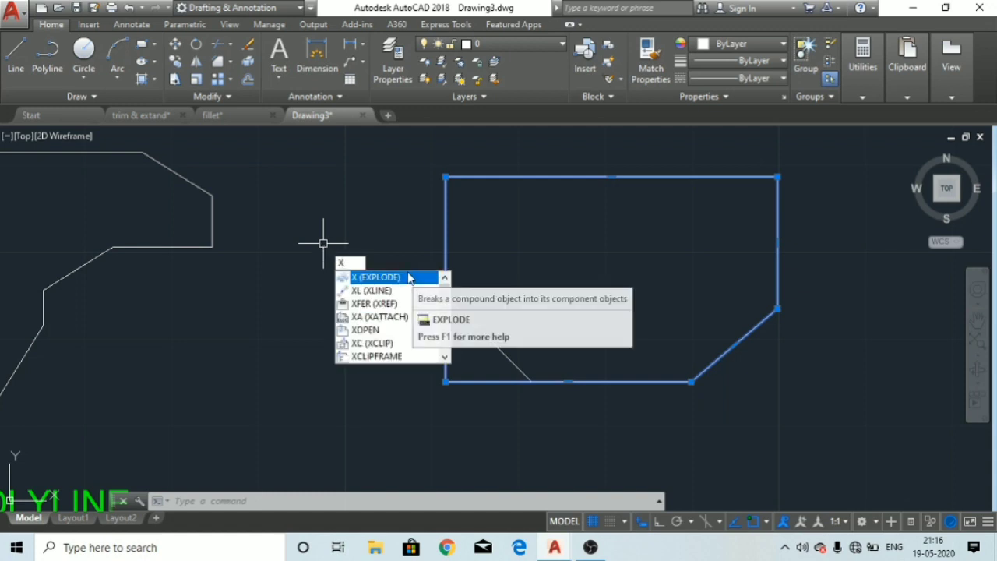
pyautogui.press('Return')
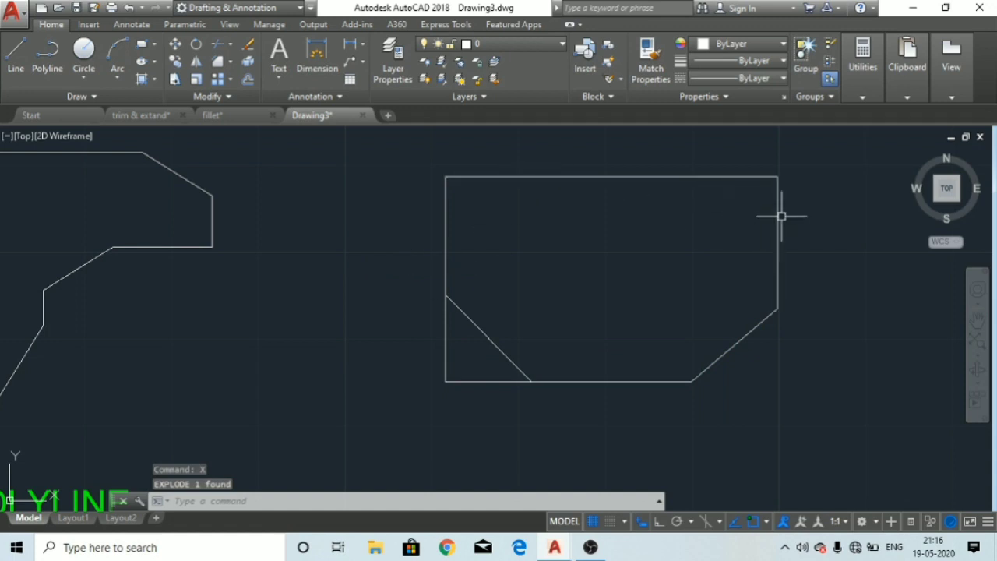
# - Select the exploded rectangle's right and left sides individually to check that they are separate lines, and clear the selection
pyautogui.click(780, 263)
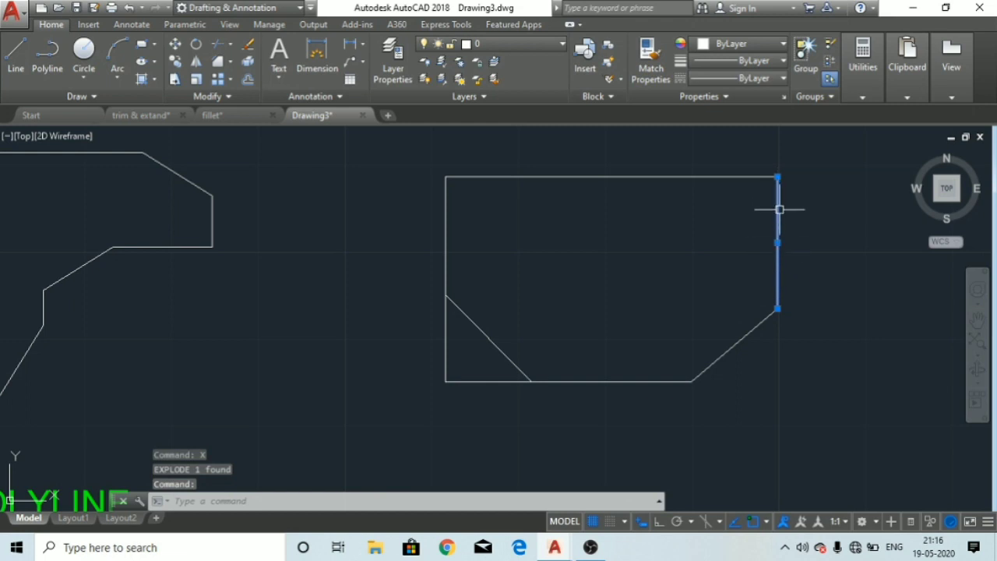
pyautogui.click(446, 235)
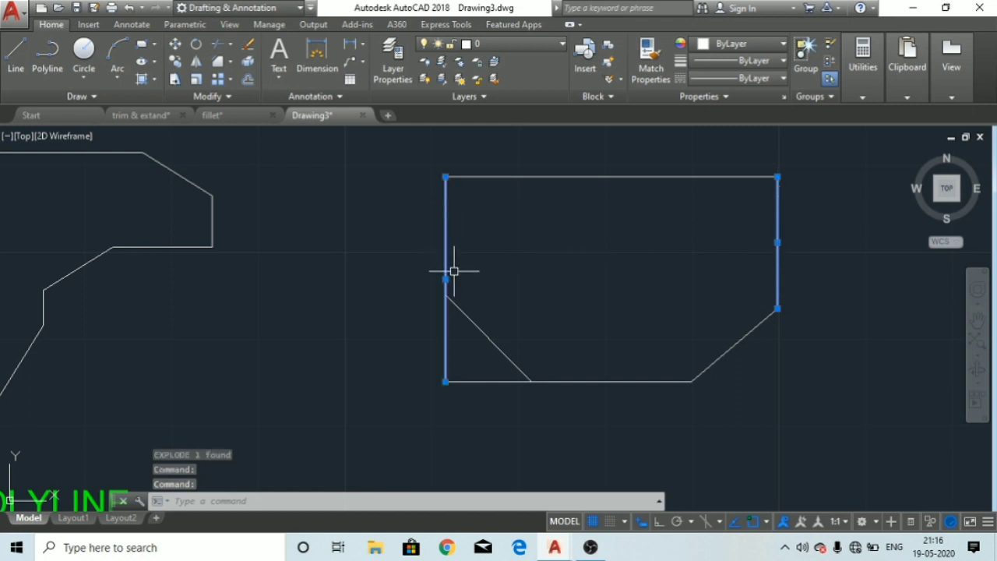
pyautogui.press('Escape')
pyautogui.press('Escape')
pyautogui.press('Escape')
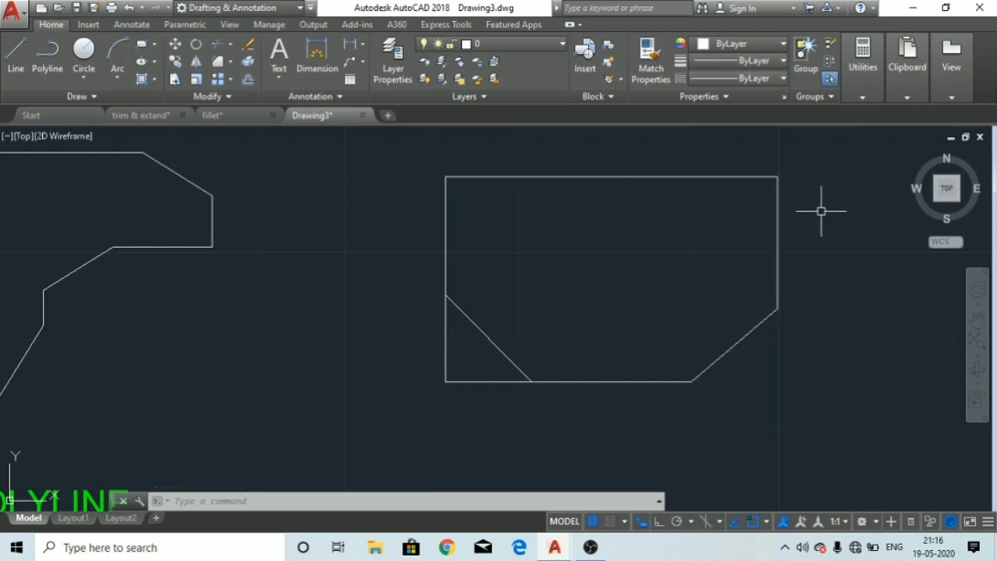
# - Join all the outer lines of the exploded rectangle, including its lower-right chamfer, into one polyline
pyautogui.click(824, 161)
pyautogui.click(580, 400)
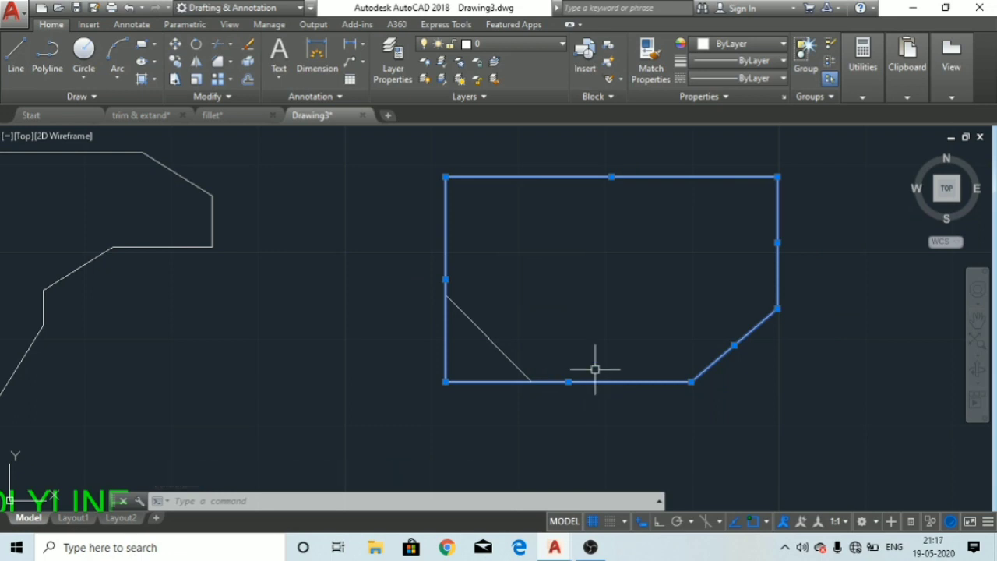
pyautogui.moveTo(556, 177)
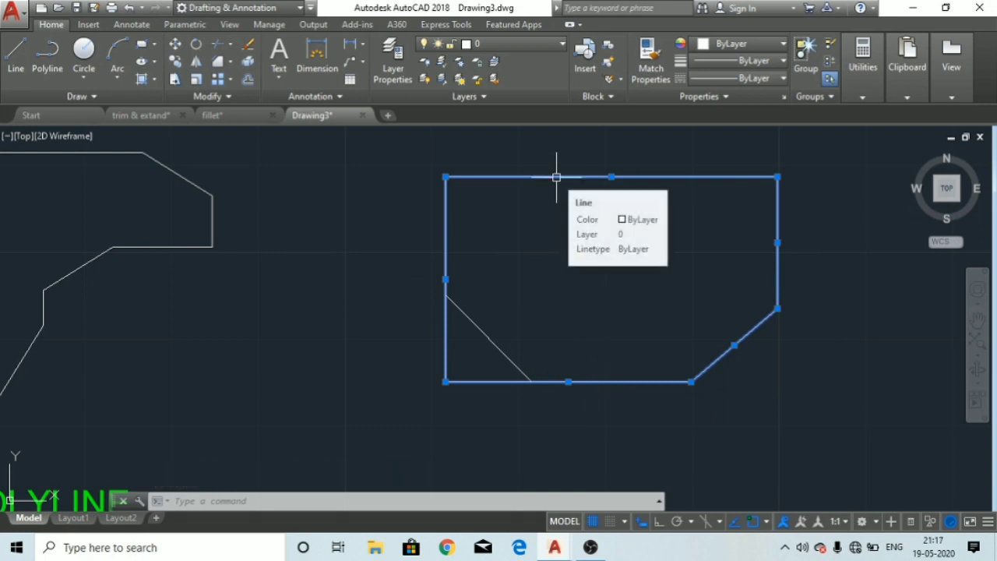
pyautogui.write('j')
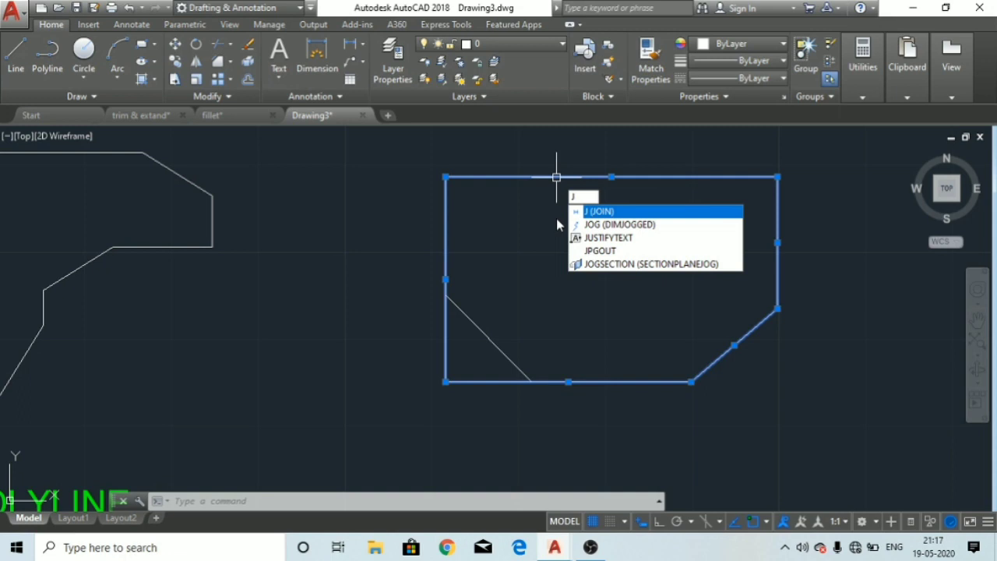
pyautogui.press('Return')
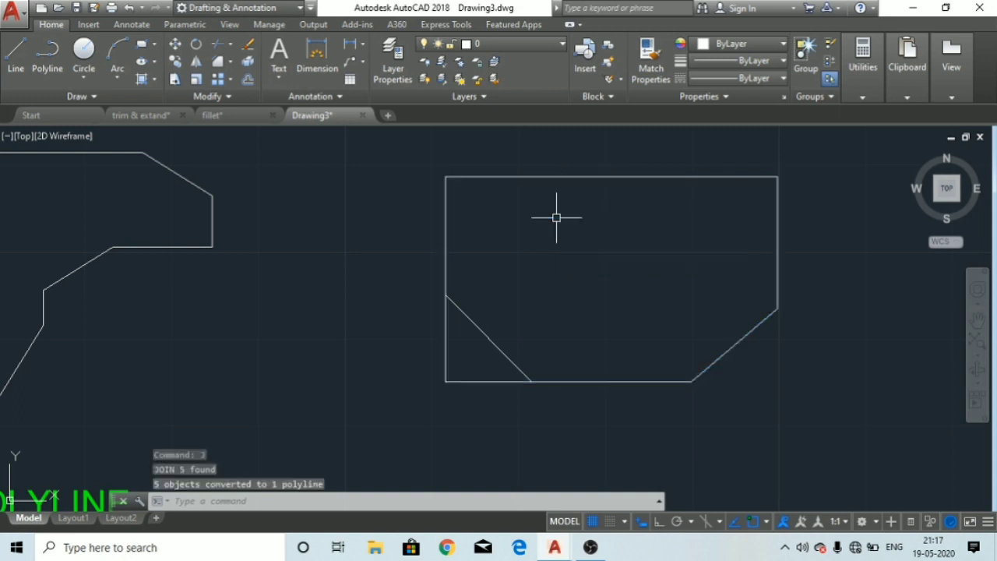
pyautogui.press('Escape')
pyautogui.press('Escape')
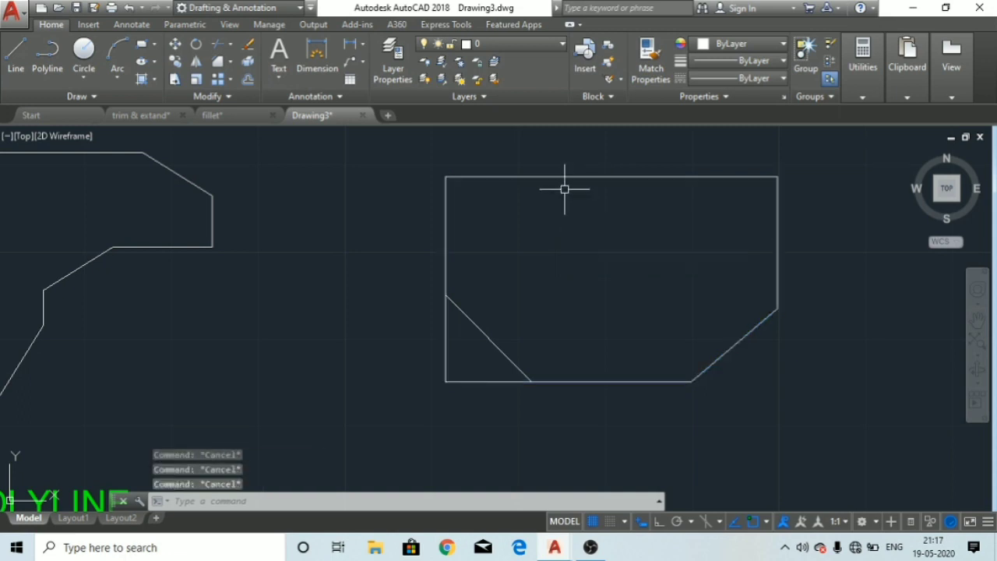
# - Select the joined outline by its upper edge to check that it is a single polyline, and clear the selection
pyautogui.click(568, 178)
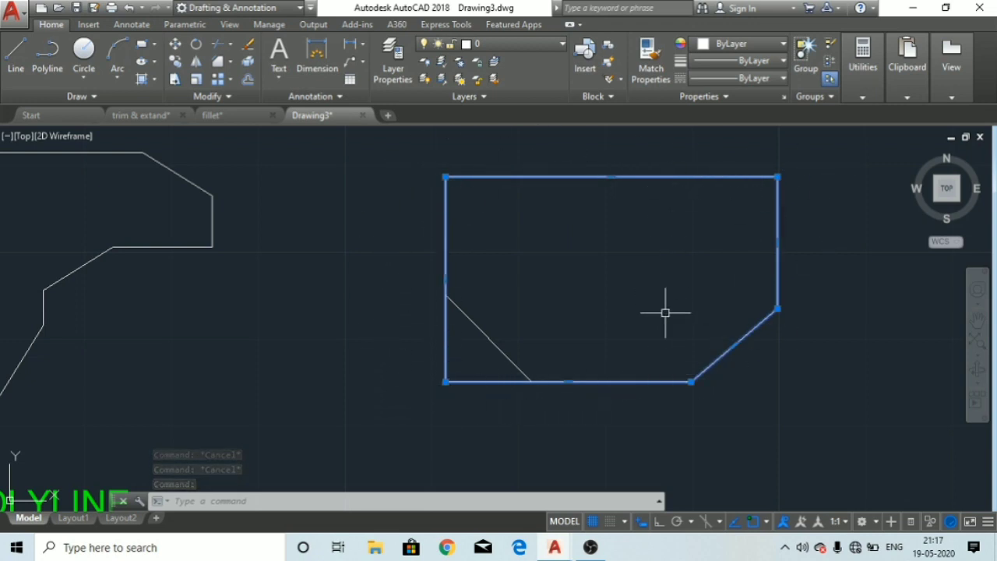
pyautogui.press('Escape')
pyautogui.press('Escape')
pyautogui.press('Escape')
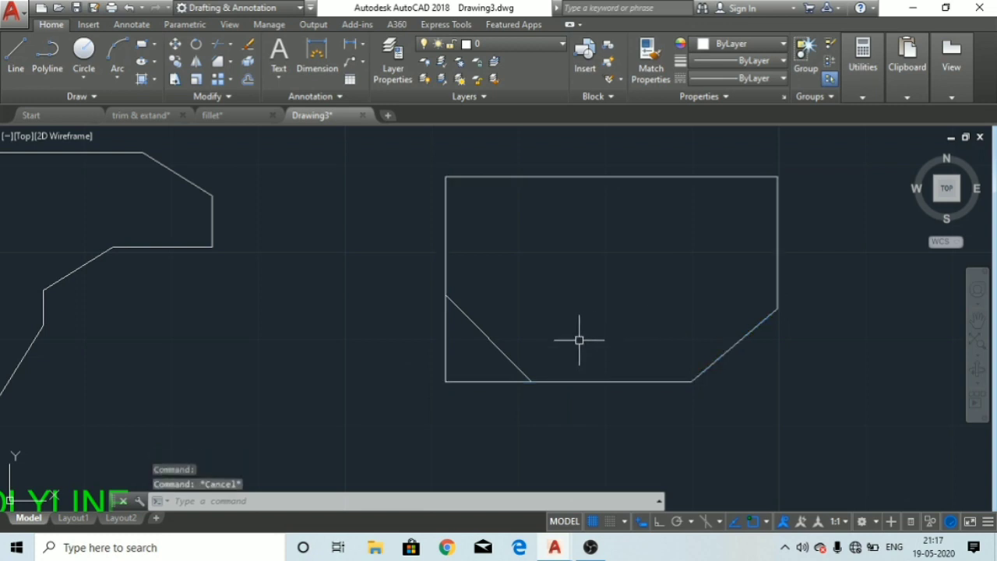
pyautogui.moveTo(460, 405); pyautogui.dragTo(507, 381, button='middle')
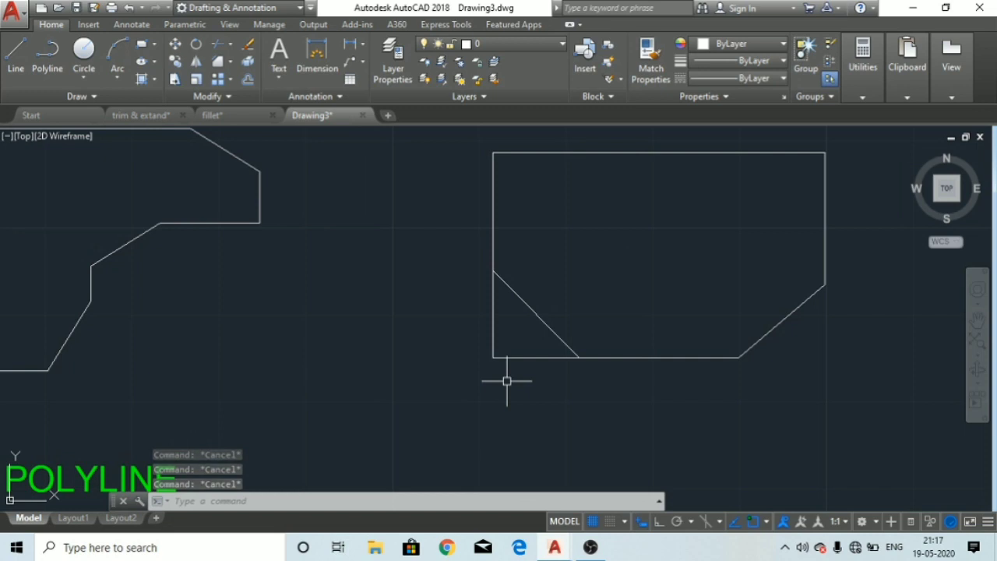